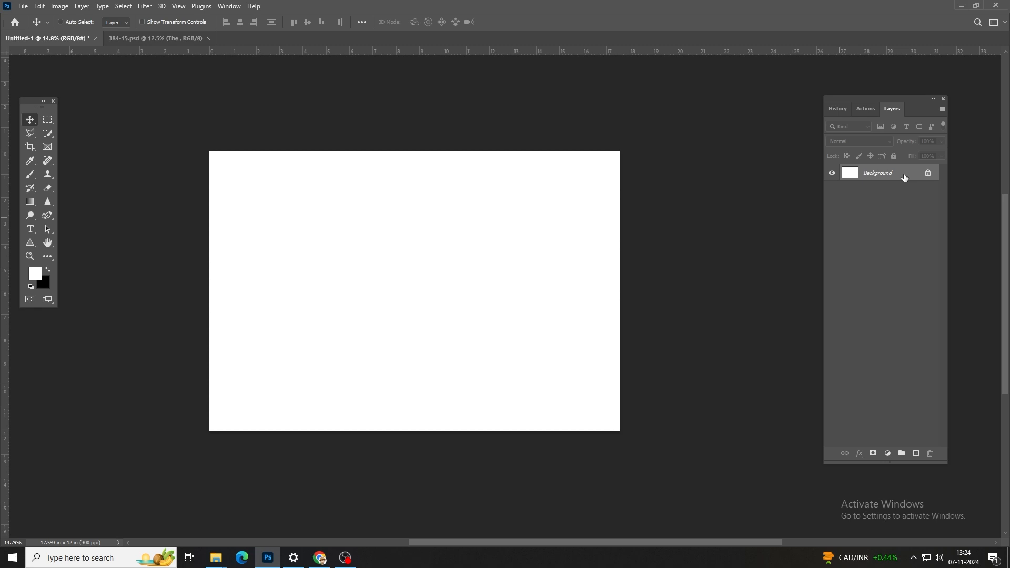
# - Copy a rectangle about 4 x 2.7 in from the canvas's left area to a new layer and invert it to black
pyautogui.press('m')
pyautogui.moveTo(231, 233); pyautogui.dragTo(322, 297)
pyautogui.hotkey('ctrl', 'j')
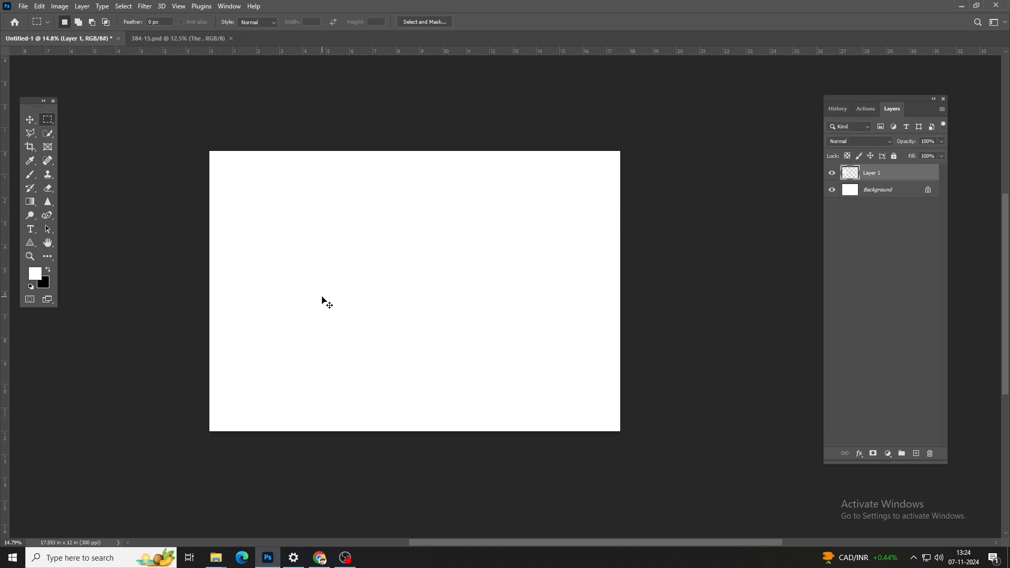
pyautogui.hotkey('ctrl', 'i')
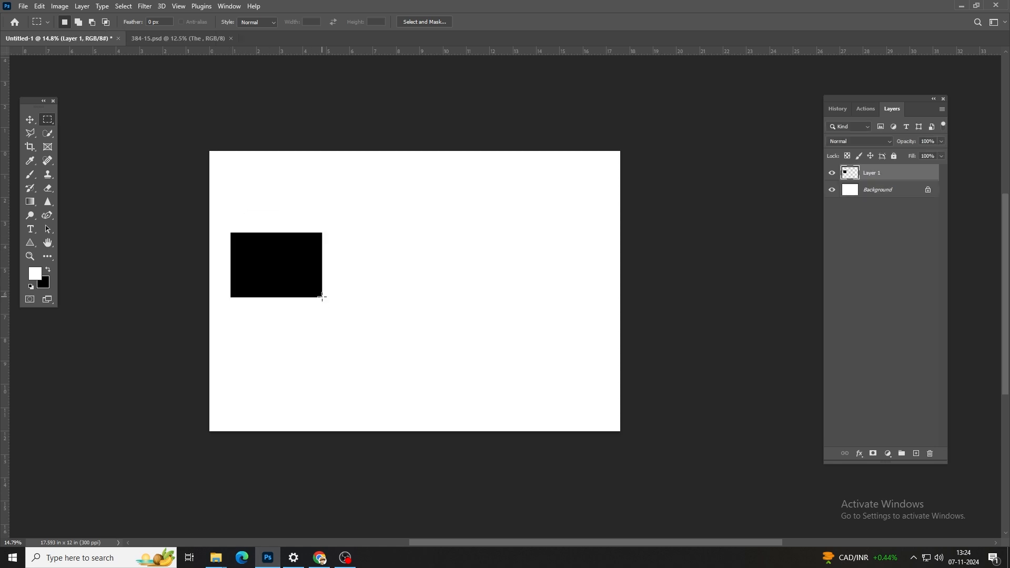
# - Duplicate the black rectangle on Layer 1 and place the copy up and to the right of the original
pyautogui.click(35, 116)
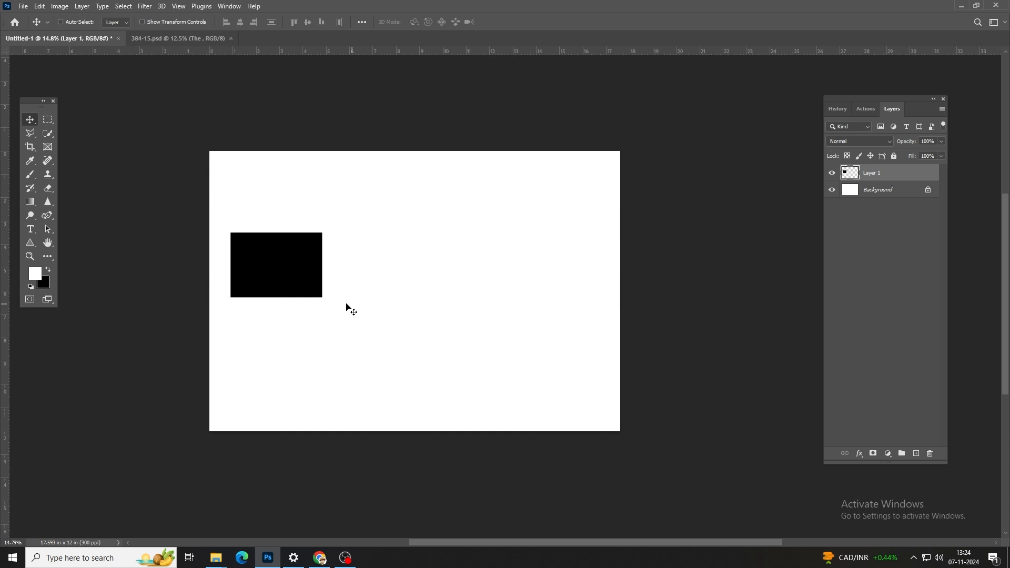
pyautogui.rightClick(287, 266)
pyautogui.click(305, 273)
pyautogui.moveTo(276, 275); pyautogui.dragTo(377, 218)
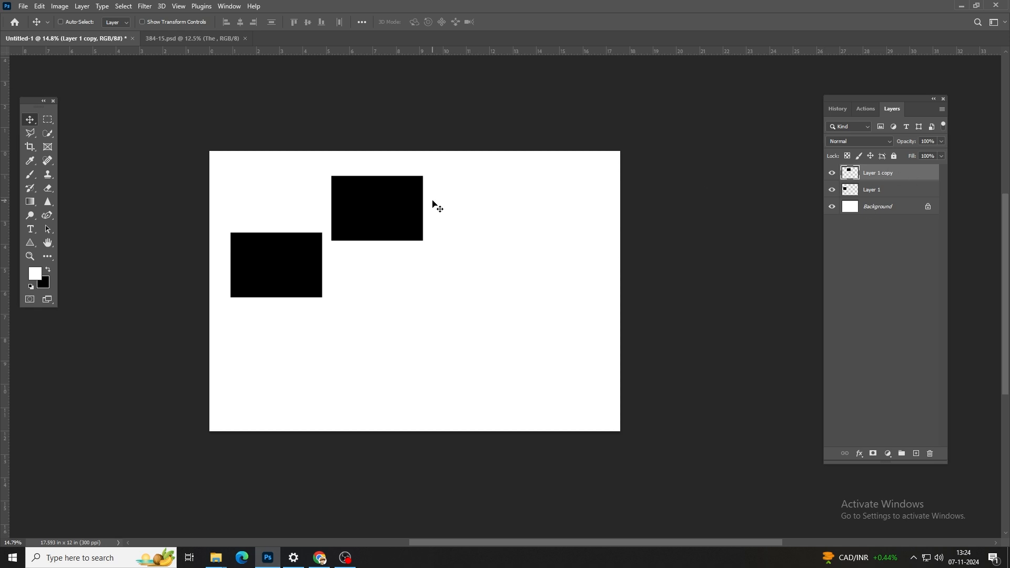
# - Copy a rectangle about 7 x 4 in from the Background's lower-centre area to a new layer
pyautogui.rightClick(409, 275)
pyautogui.click(427, 280)
pyautogui.press('m')
pyautogui.moveTo(366, 279); pyautogui.dragTo(529, 376)
pyautogui.hotkey('ctrl', 'j')
# - Colorize the new rectangle dark blue with Hue/Saturation, using Hue 244, Saturation 97 and a reduced Lightness
pyautogui.hotkey('ctrl', 'u')
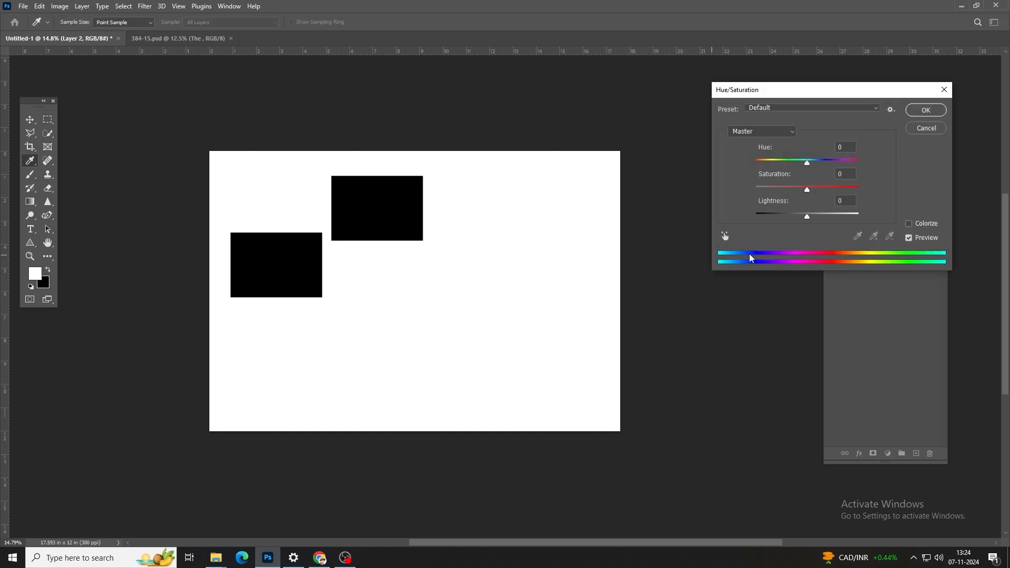
pyautogui.click(925, 225)
pyautogui.click(825, 163)
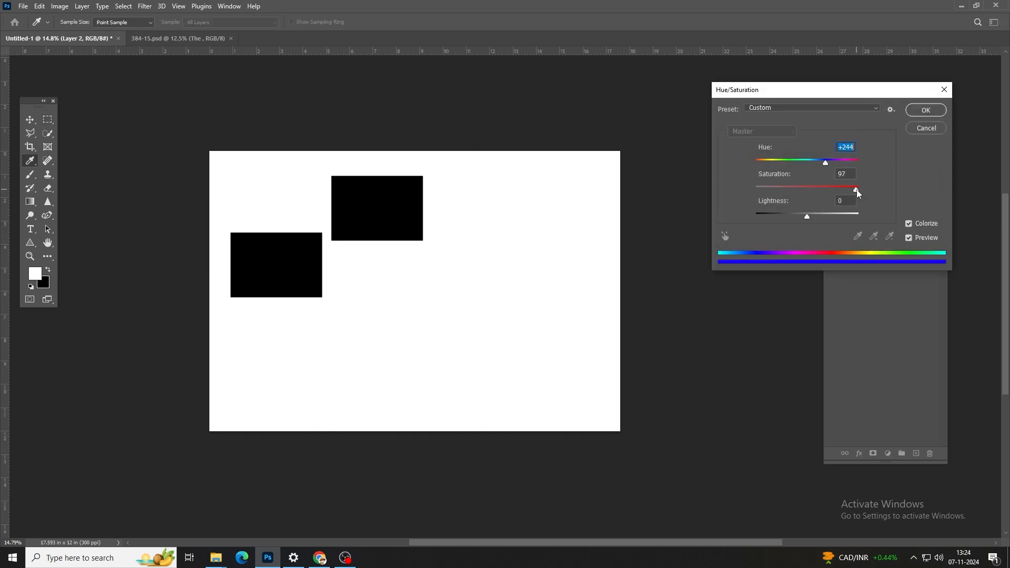
pyautogui.click(856, 188)
pyautogui.moveTo(807, 215); pyautogui.dragTo(780, 218)
pyautogui.press('Return')
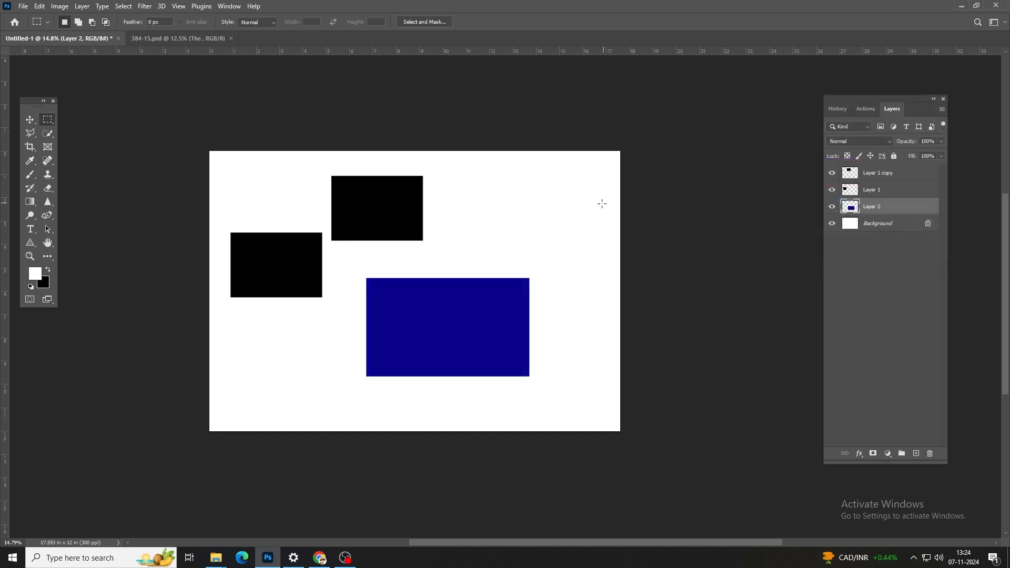
# - Duplicate the blue rectangle on Layer 2 and place the copy in the canvas's upper-right area
pyautogui.press('v')
pyautogui.rightClick(436, 318)
pyautogui.click(457, 323)
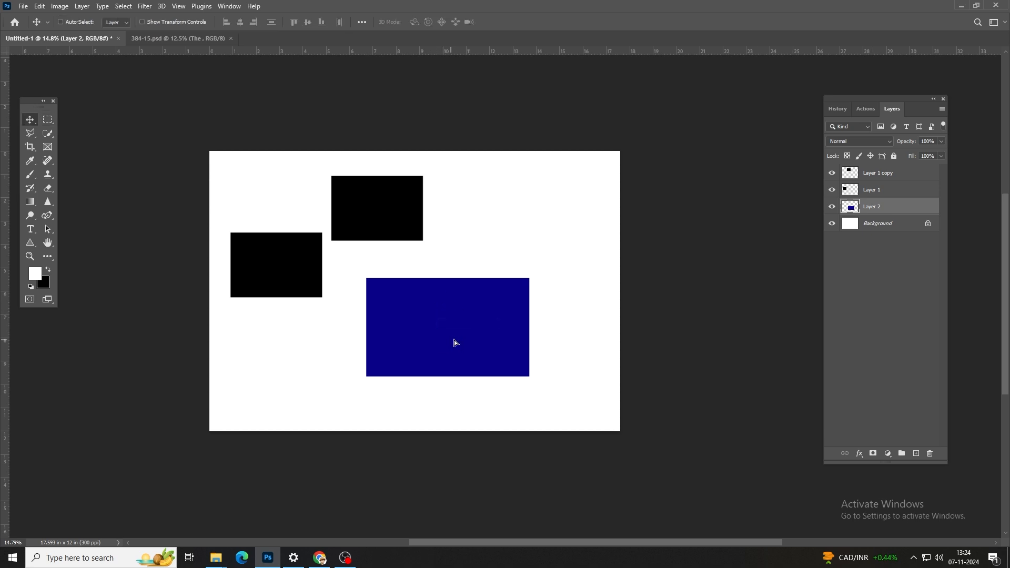
pyautogui.keyDown('alt'); pyautogui.moveTo(455, 343); pyautogui.dragTo(526, 241); pyautogui.keyUp('alt')
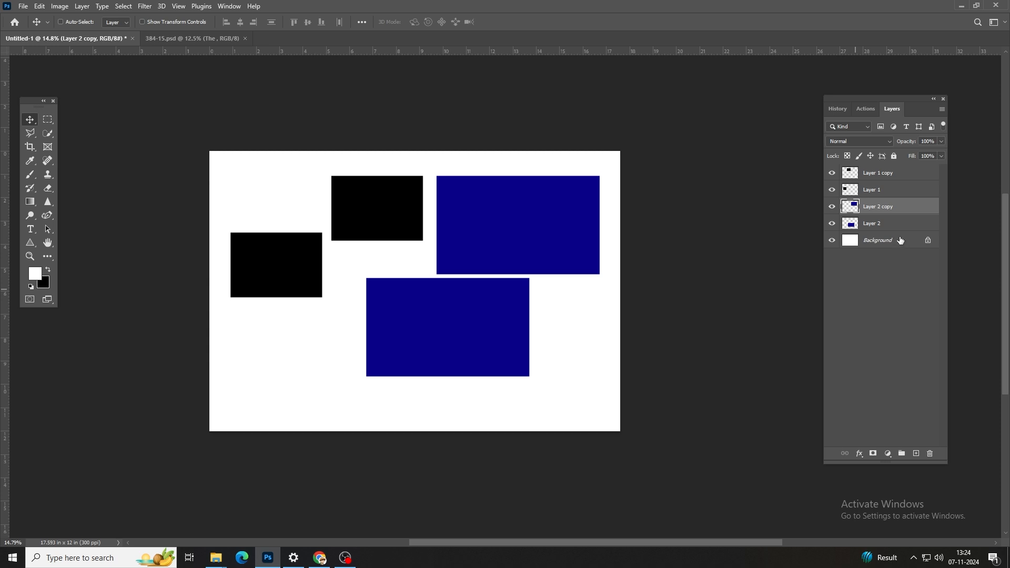
# - Rename the duplicated blue rectangle's layer to "kuch bhi"
pyautogui.doubleClick(887, 206)
pyautogui.write('kuch bhi')
pyautogui.press('Return')
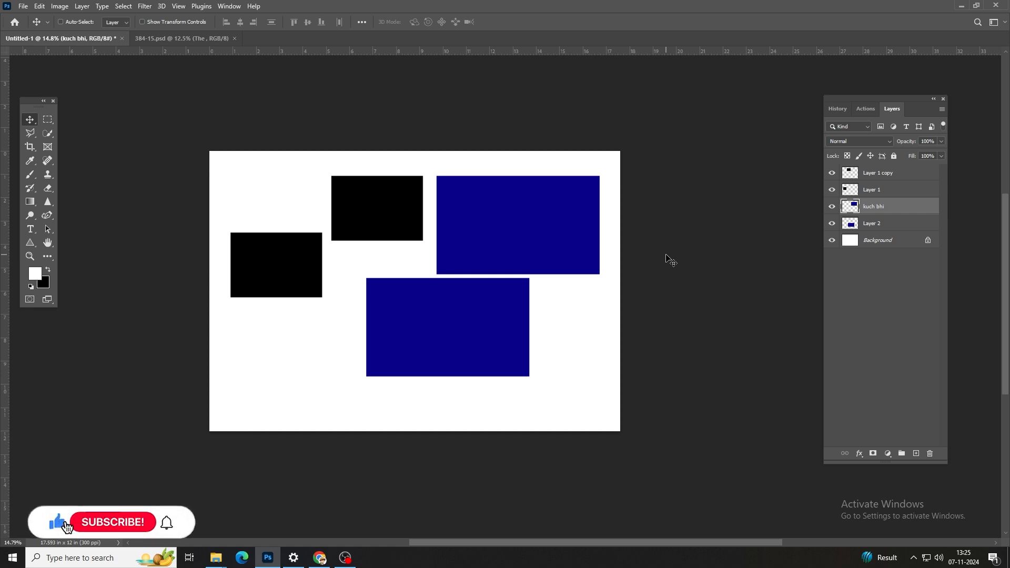
# - Turn on the visibility of all hidden layers in 384-15.psd and return to the Untitled-1 document
pyautogui.hotkey('ctrl', 'Tab')
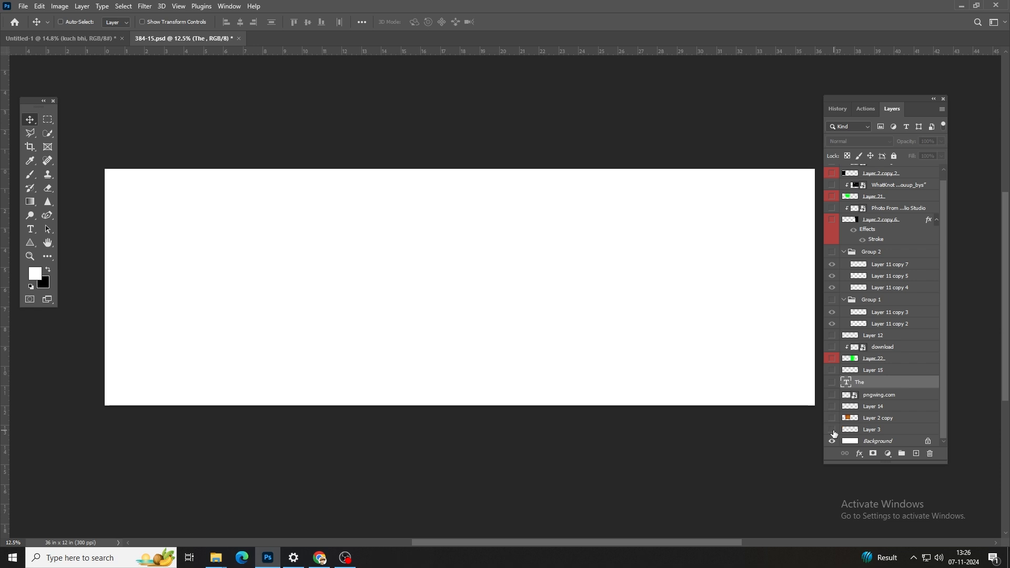
pyautogui.moveTo(833, 433); pyautogui.dragTo(832, 170)
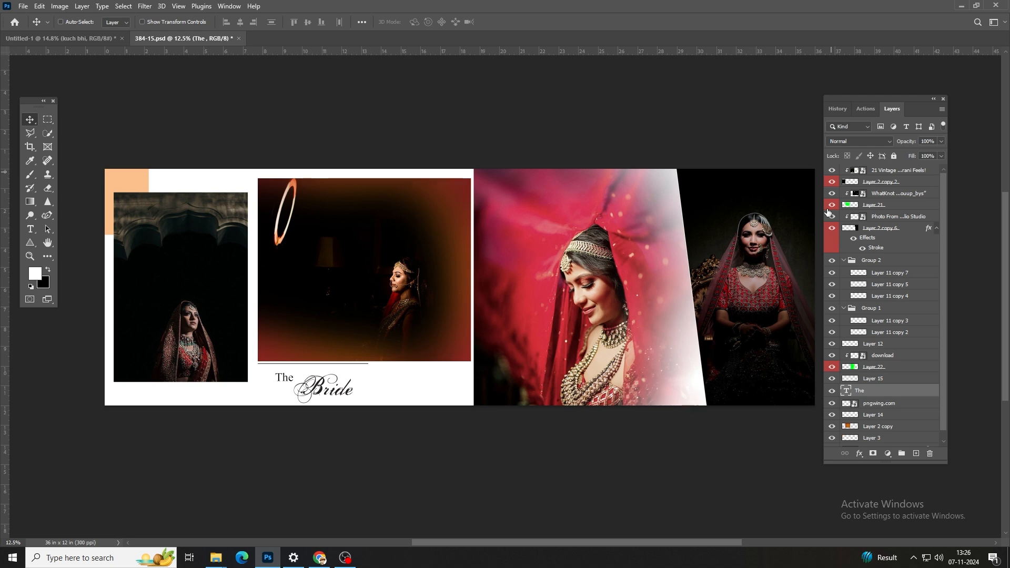
pyautogui.click(40, 38)
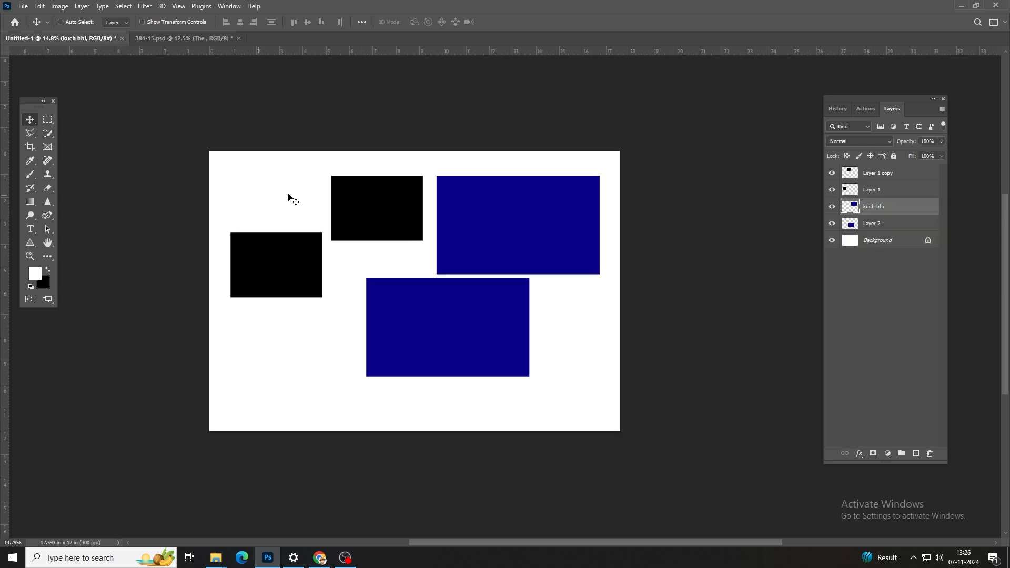
# - Select the "21 Vintage Bridal Portrait" photo layer in 384-15.psd and copy it into the middle of Untitled-1
pyautogui.click(169, 38)
pyautogui.rightClick(178, 278)
pyautogui.click(185, 287)
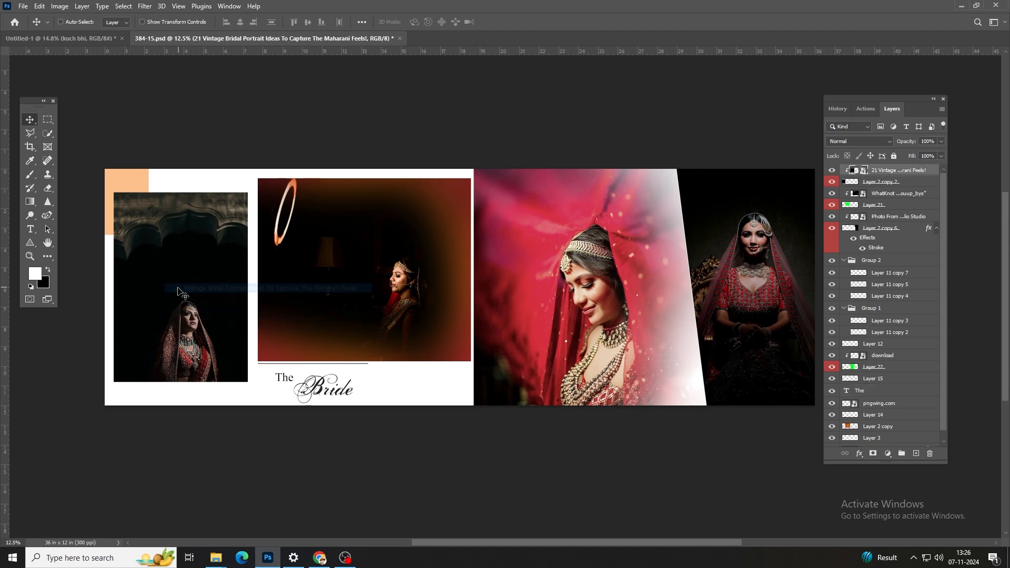
pyautogui.moveTo(185, 304); pyautogui.dragTo(417, 293)
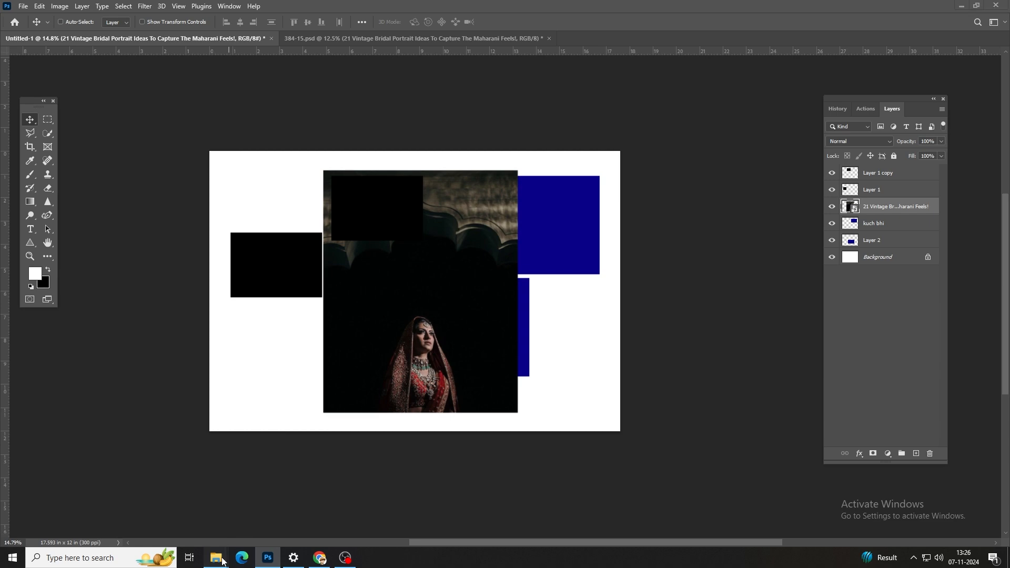
# - Open large-photo-collage-with-many-pics-square from the Downloads folder and copy the image into Untitled-1 over the lower-right area
pyautogui.moveTo(215, 556)
pyautogui.click(276, 523)
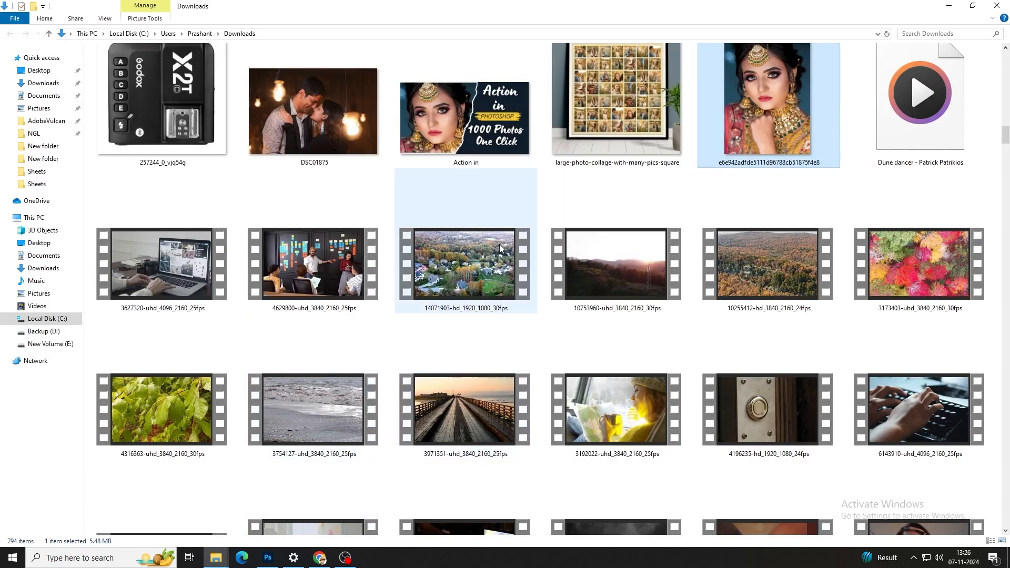
pyautogui.click(612, 130)
pyautogui.moveTo(611, 130); pyautogui.dragTo(392, 5)
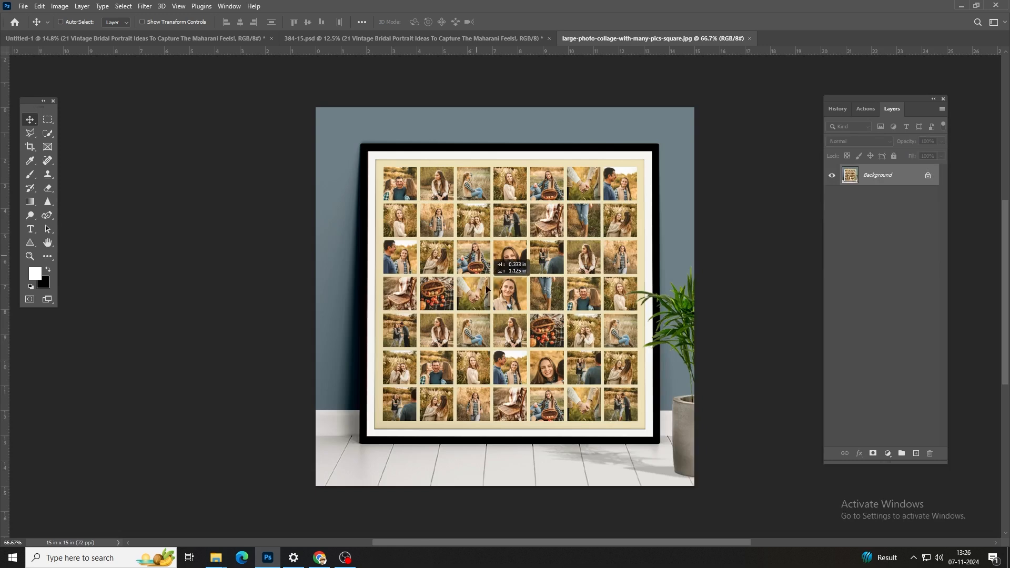
pyautogui.moveTo(307, 37); pyautogui.dragTo(528, 358)
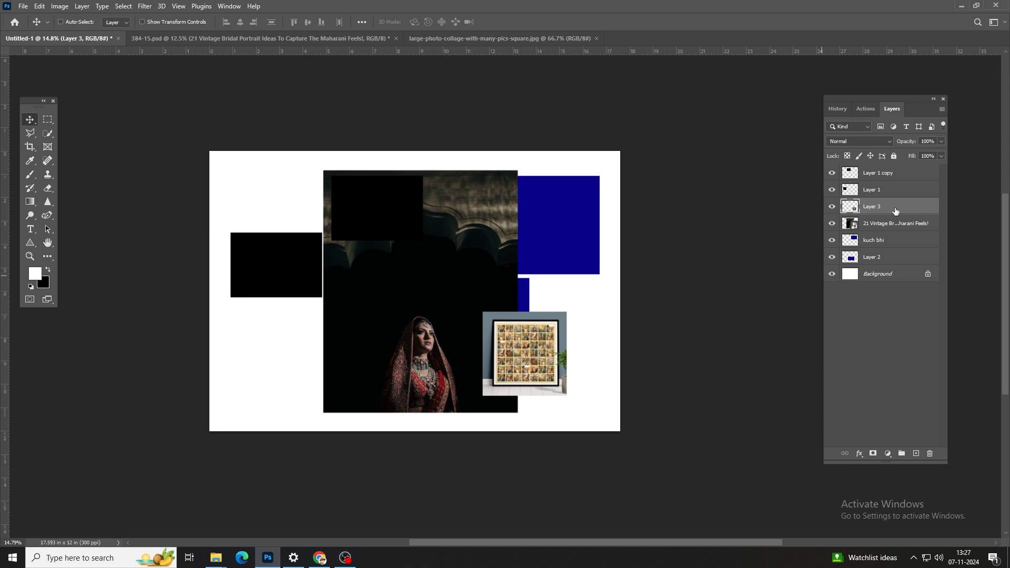
# - Delete the bridal portrait layer from Untitled-1
pyautogui.rightClick(414, 274)
pyautogui.click(429, 279)
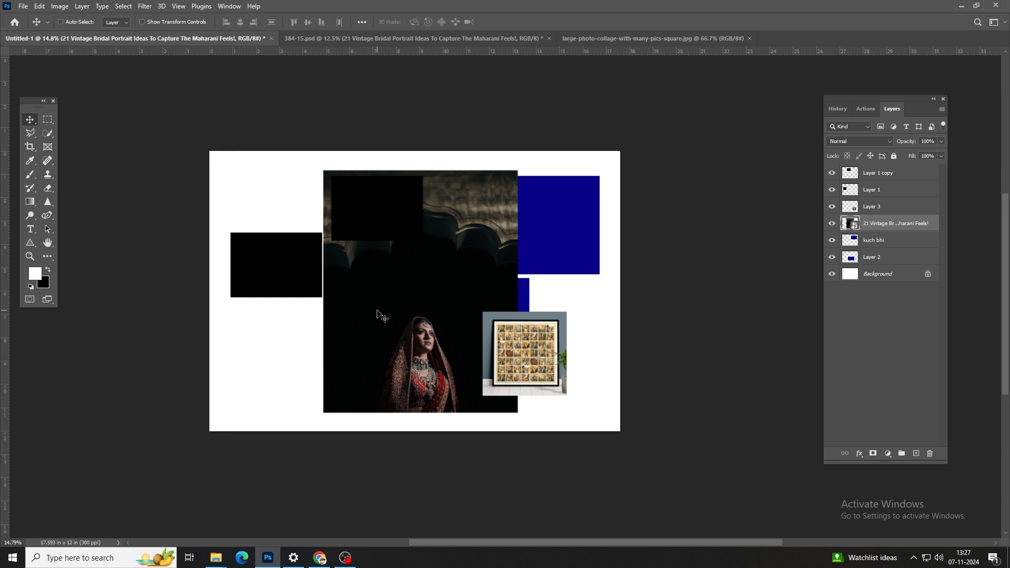
pyautogui.press('Delete')
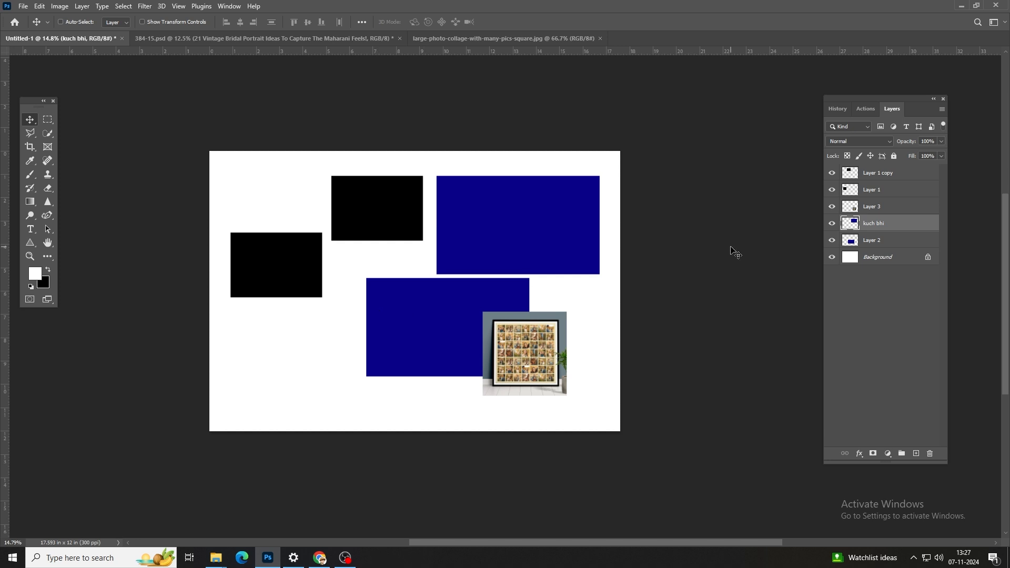
# - Separate the Layers panel from its group as a floating panel beside the canvas, and toggle it off and on
pyautogui.moveTo(887, 107); pyautogui.dragTo(676, 110)
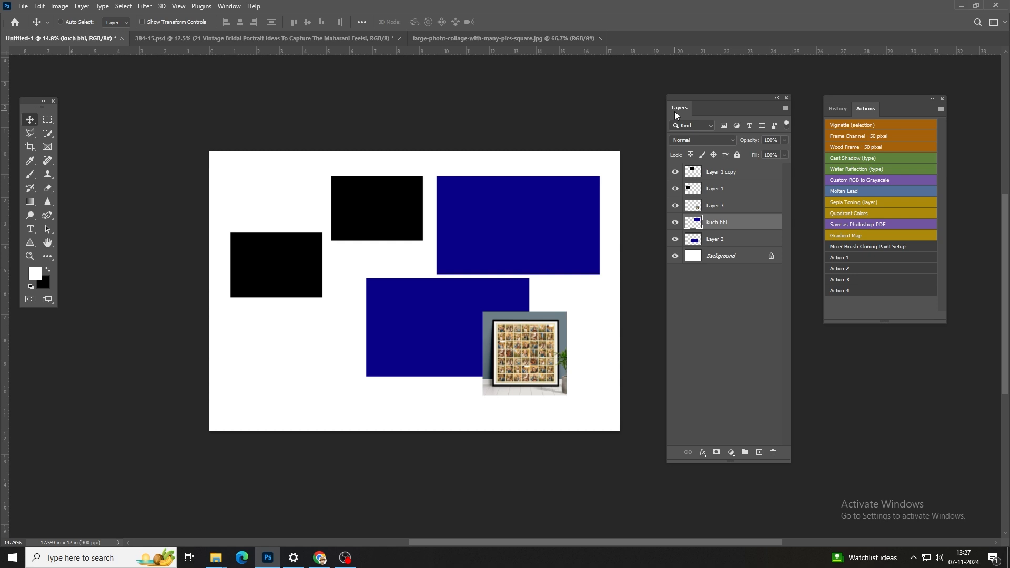
pyautogui.press('F7')
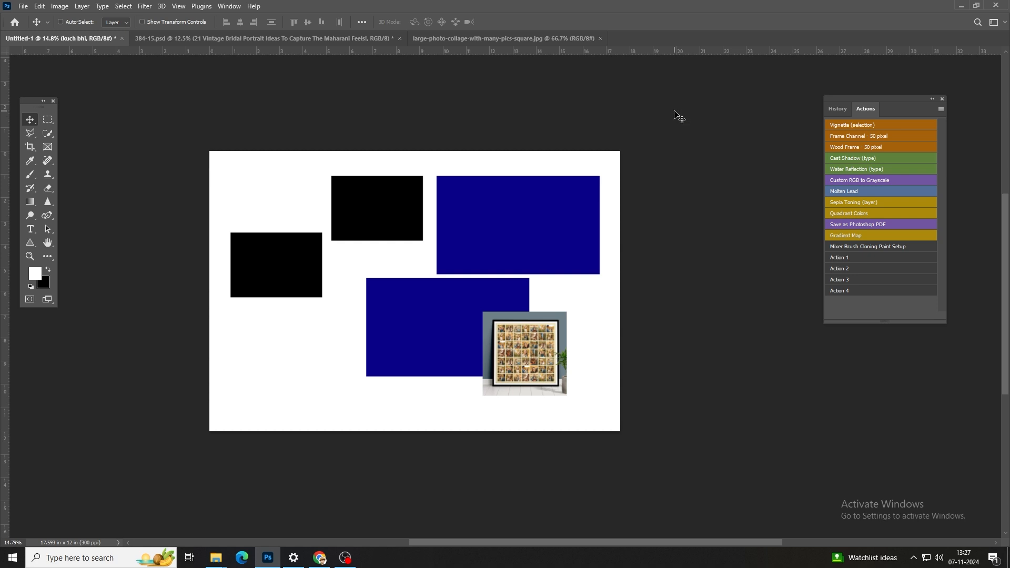
pyautogui.press('F7')
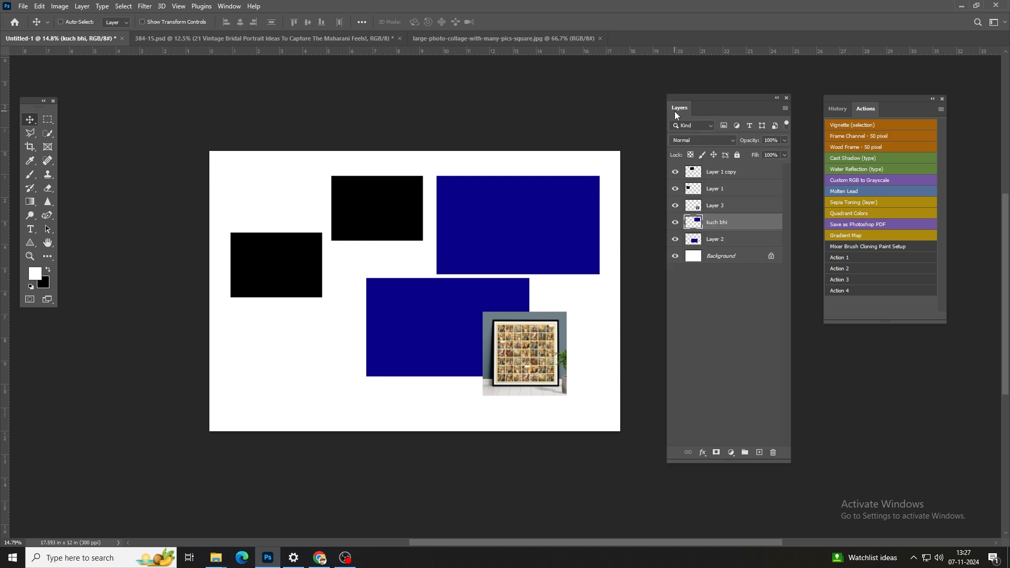
# - Switch the display of the Layers panel off and back on through the list of available panels
pyautogui.click(233, 7)
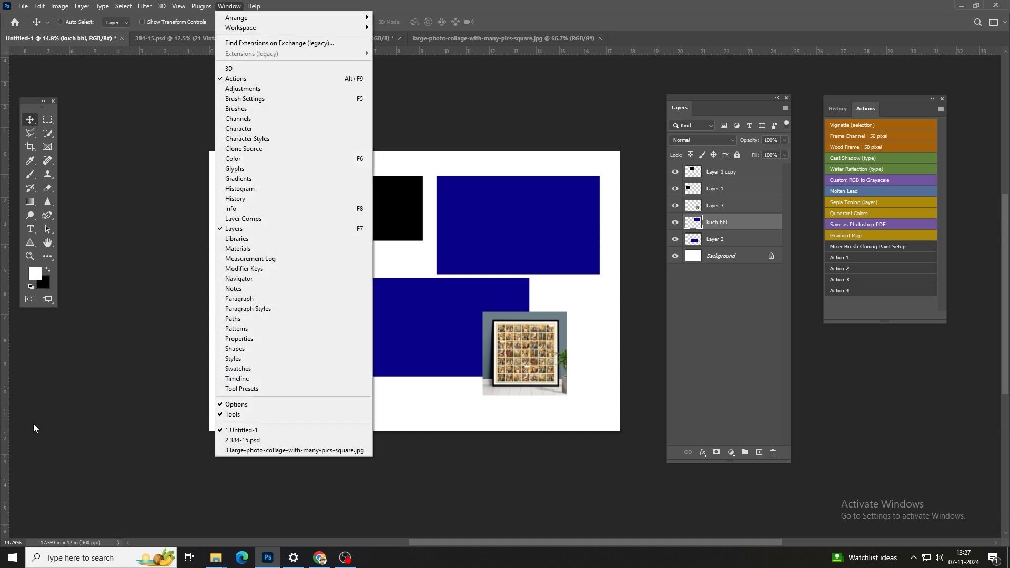
pyautogui.click(229, 6)
pyautogui.click(229, 6)
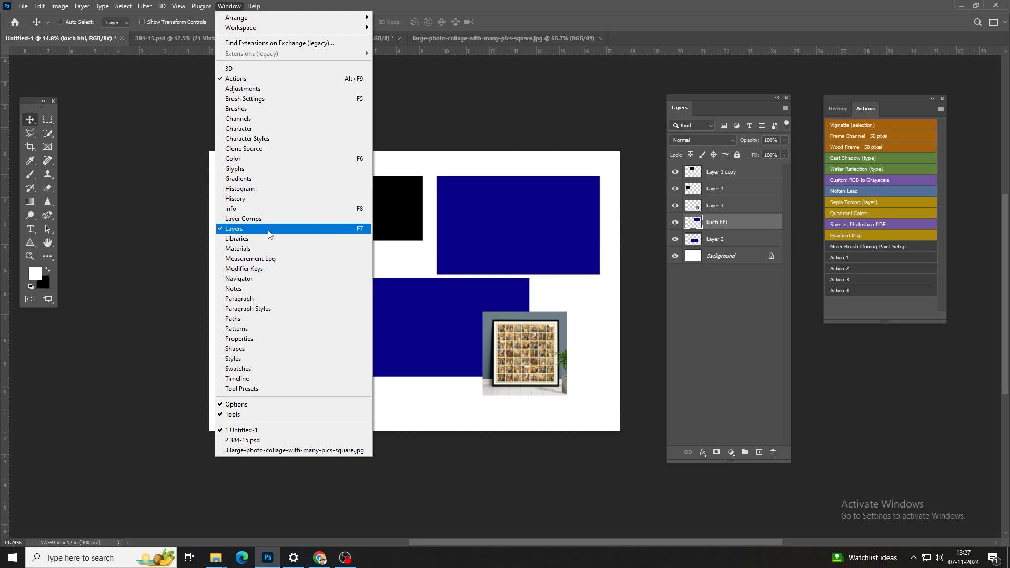
pyautogui.click(269, 234)
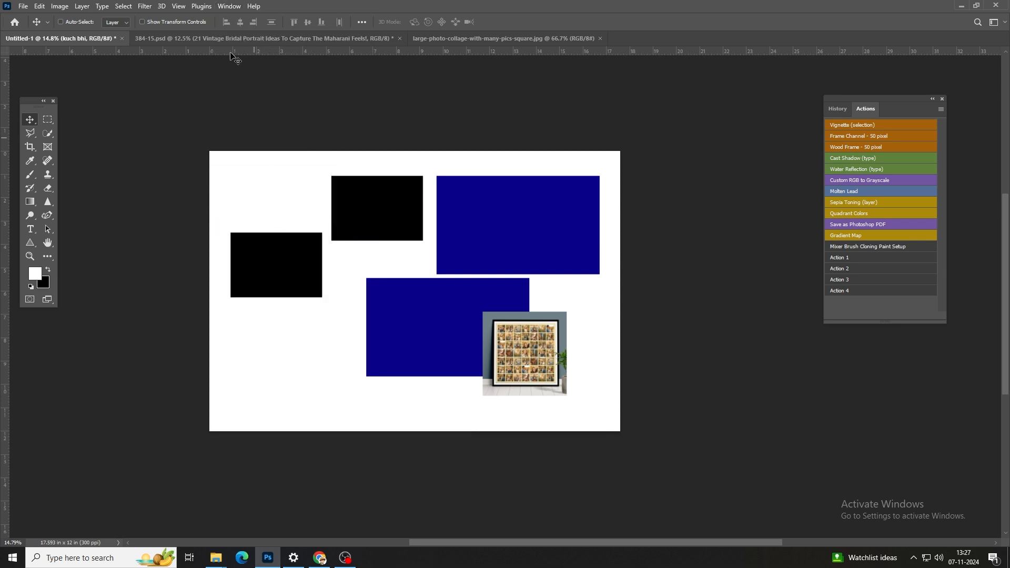
pyautogui.click(229, 6)
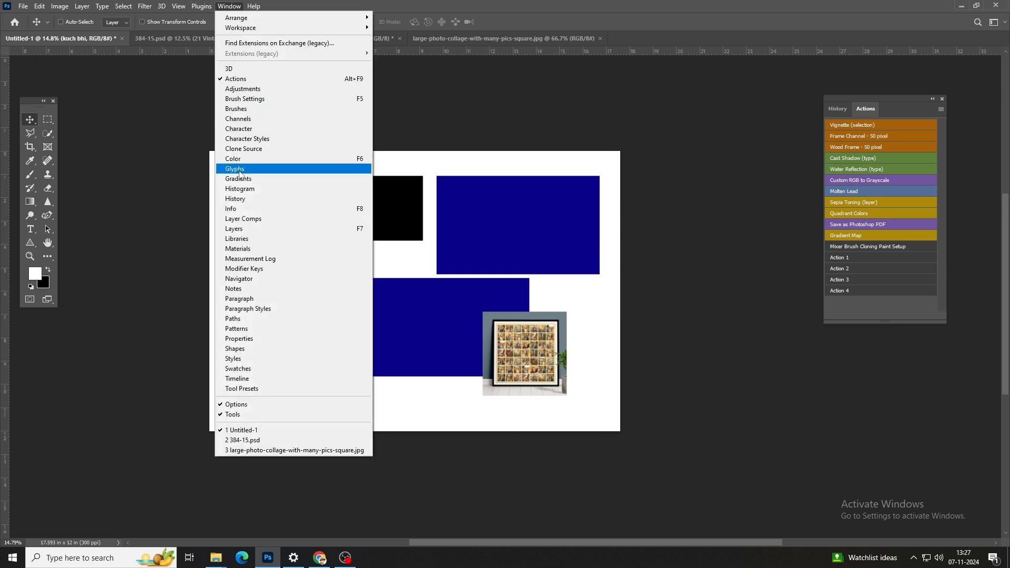
pyautogui.click(239, 229)
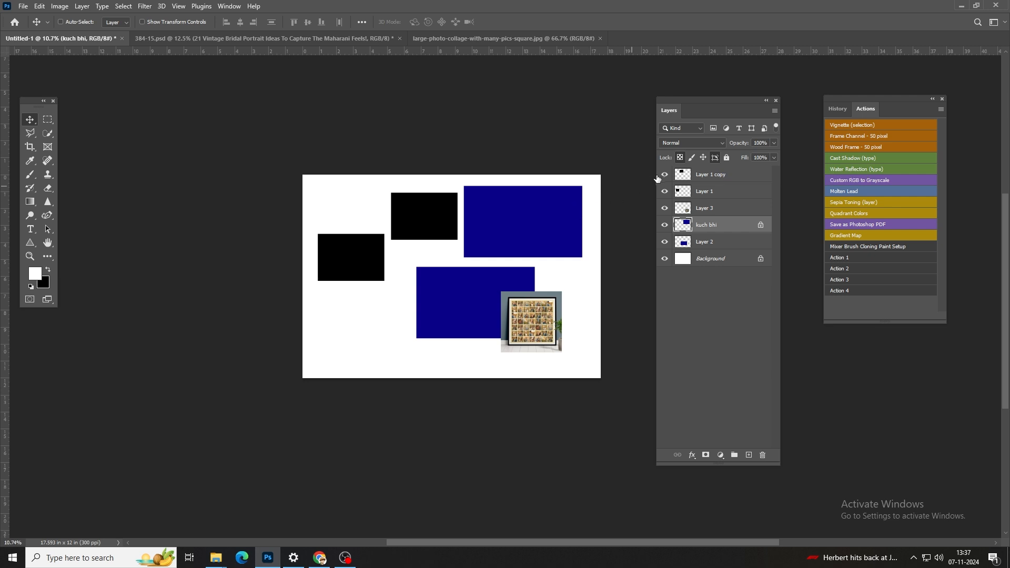
# - Select the collage image on Layer 3, move it to the canvas centre and scale it up to about twice its size
pyautogui.moveTo(445, 247); pyautogui.dragTo(405, 230)
pyautogui.rightClick(495, 303)
pyautogui.click(507, 309)
pyautogui.moveTo(493, 313); pyautogui.dragTo(514, 329)
pyautogui.rightClick(406, 260)
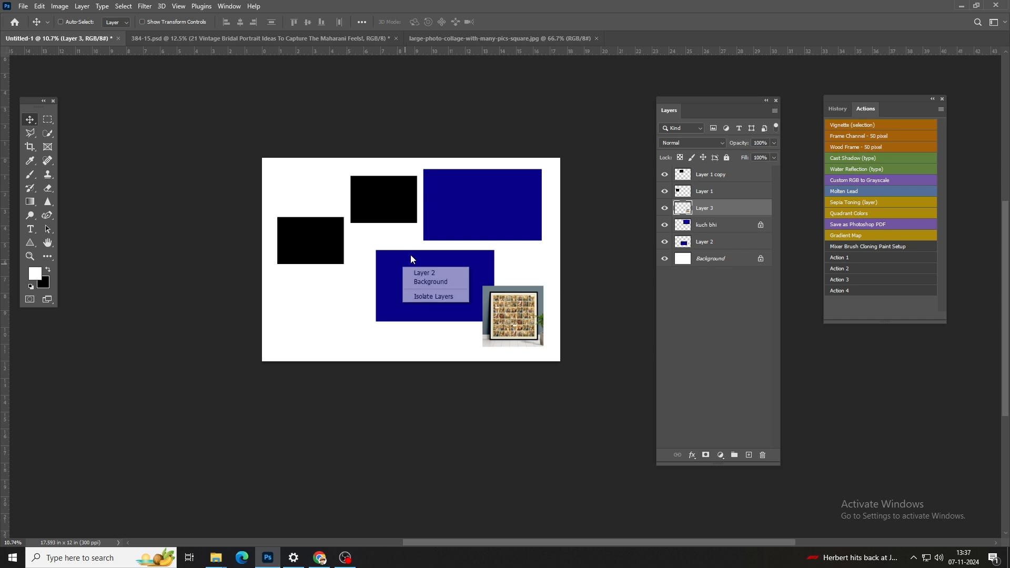
pyautogui.click(426, 224)
pyautogui.rightClick(500, 305)
pyautogui.moveTo(518, 325); pyautogui.dragTo(464, 329)
pyautogui.hotkey('ctrl', 't')
pyautogui.moveTo(429, 290)
pyautogui.mouseDown()
pyautogui.moveTo(427, 280)
pyautogui.moveTo(431, 292)
pyautogui.mouseUp()
pyautogui.press('Return')
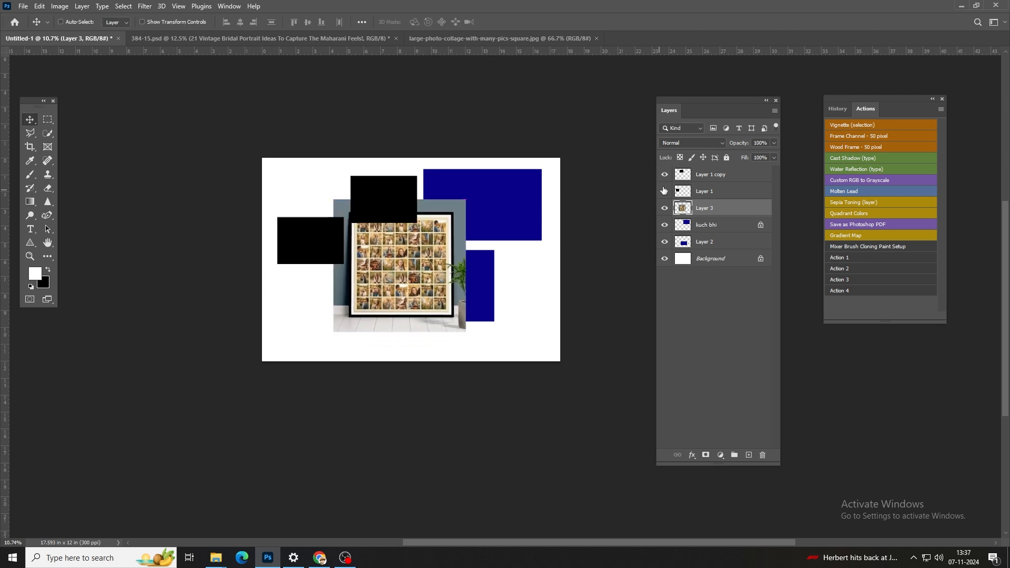
# - Lock the transparent pixels of Layer 3 and remove the lock from the kuch bhi layer
pyautogui.click(680, 157)
pyautogui.click(761, 225)
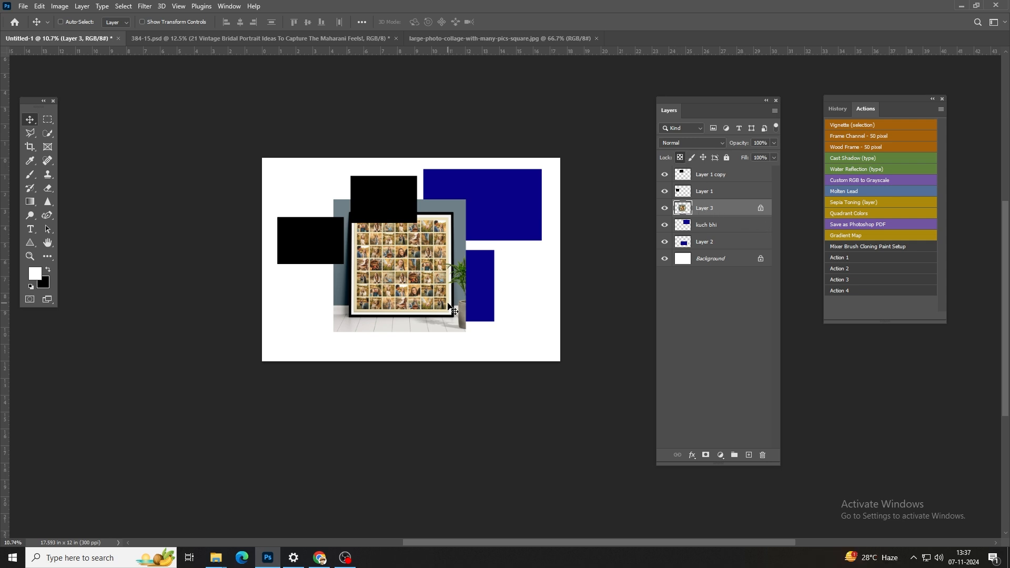
# - Paint crossing black diagonal strokes over the collage image on Layer 3 with the size 1200 Brush
pyautogui.click(30, 174)
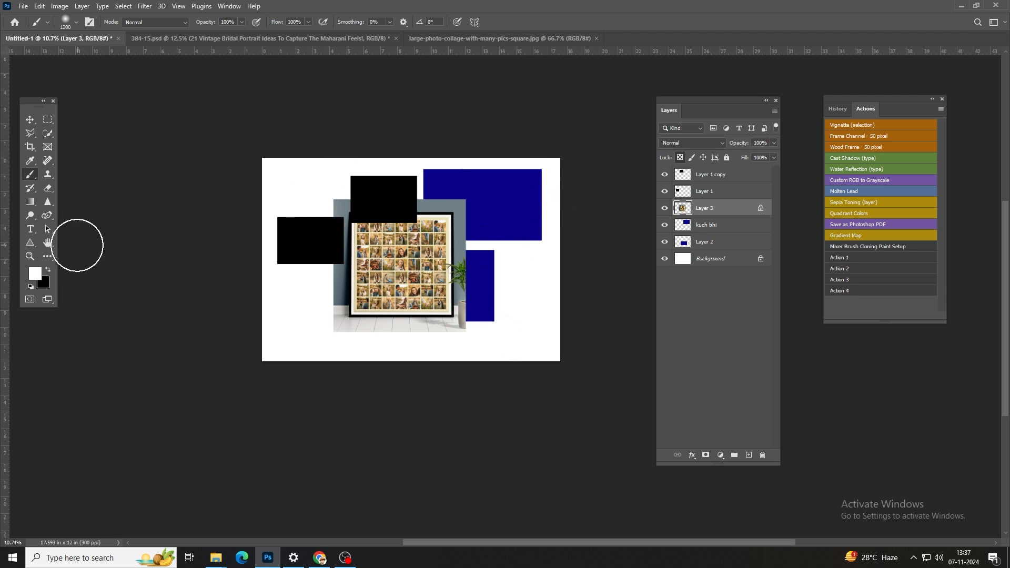
pyautogui.press('x')
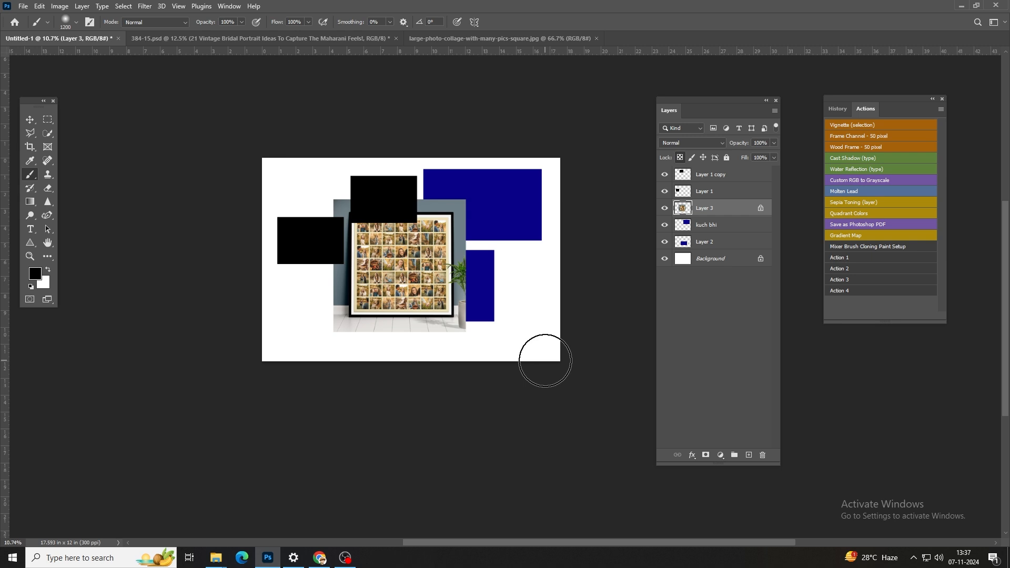
pyautogui.moveTo(457, 236); pyautogui.dragTo(308, 329)
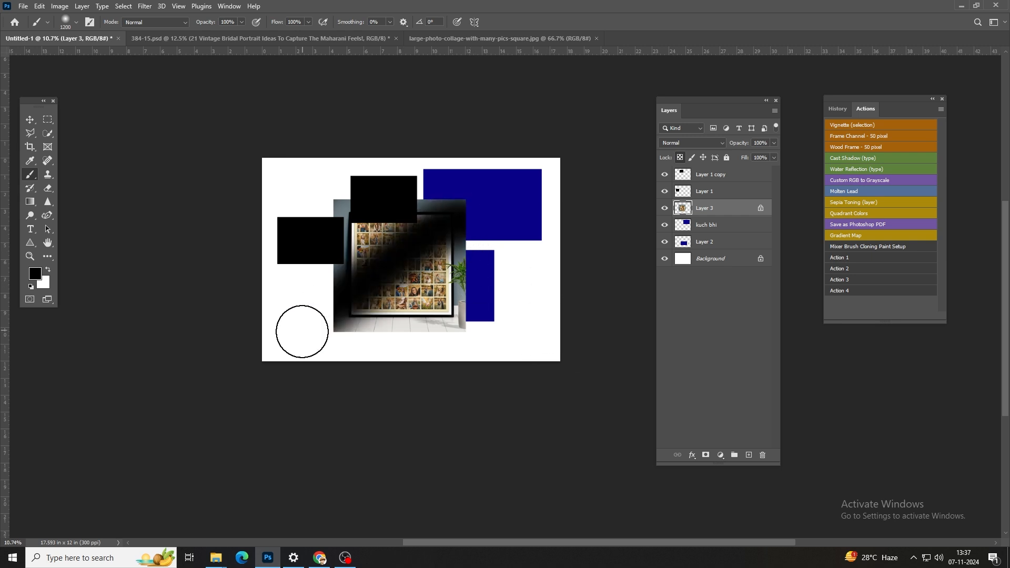
pyautogui.moveTo(394, 268); pyautogui.dragTo(480, 368)
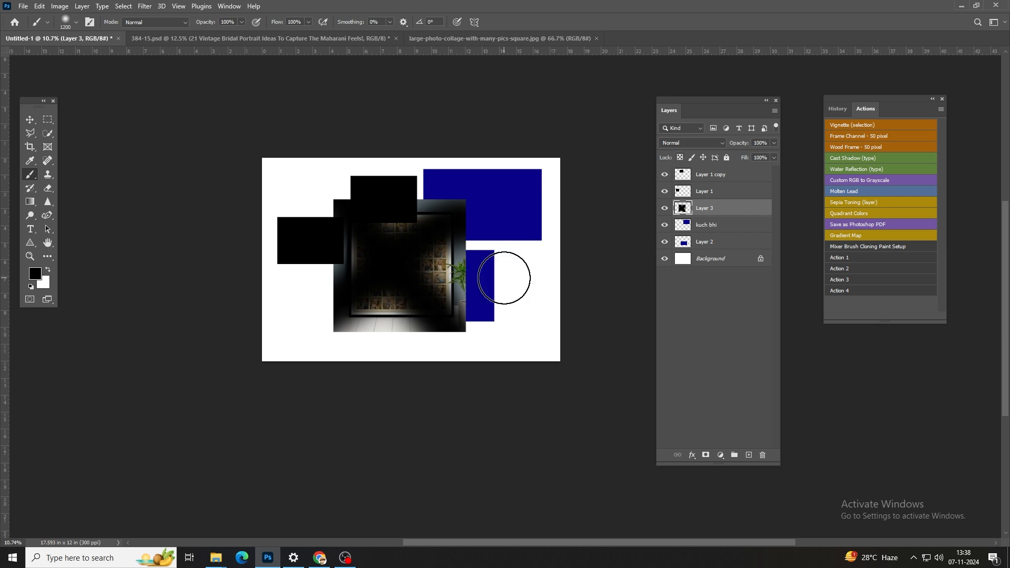
# - Paint black Brush strokes past the collage image across the canvas on Layer 3, and undo the painting
pyautogui.moveTo(446, 321)
pyautogui.mouseDown()
pyautogui.moveTo(370, 343)
pyautogui.moveTo(351, 361)
pyautogui.moveTo(275, 282)
pyautogui.moveTo(276, 296)
pyautogui.moveTo(370, 389)
pyautogui.moveTo(371, 259)
pyautogui.moveTo(402, 183)
pyautogui.moveTo(243, 335)
pyautogui.moveTo(352, 140)
pyautogui.moveTo(446, 226)
pyautogui.moveTo(518, 353)
pyautogui.mouseUp()
pyautogui.moveTo(538, 240); pyautogui.dragTo(365, 404)
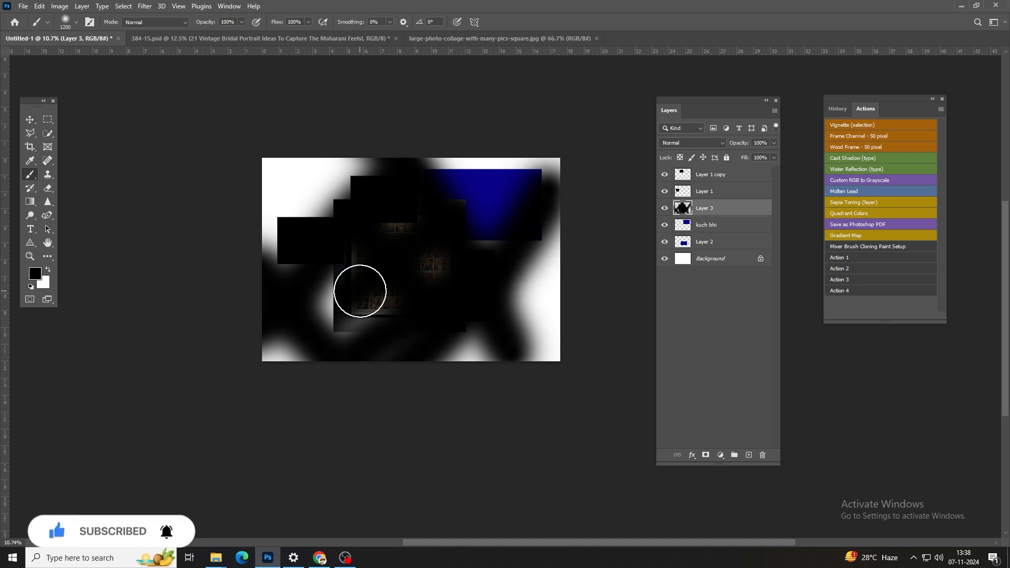
pyautogui.hotkey('ctrl', 'z')
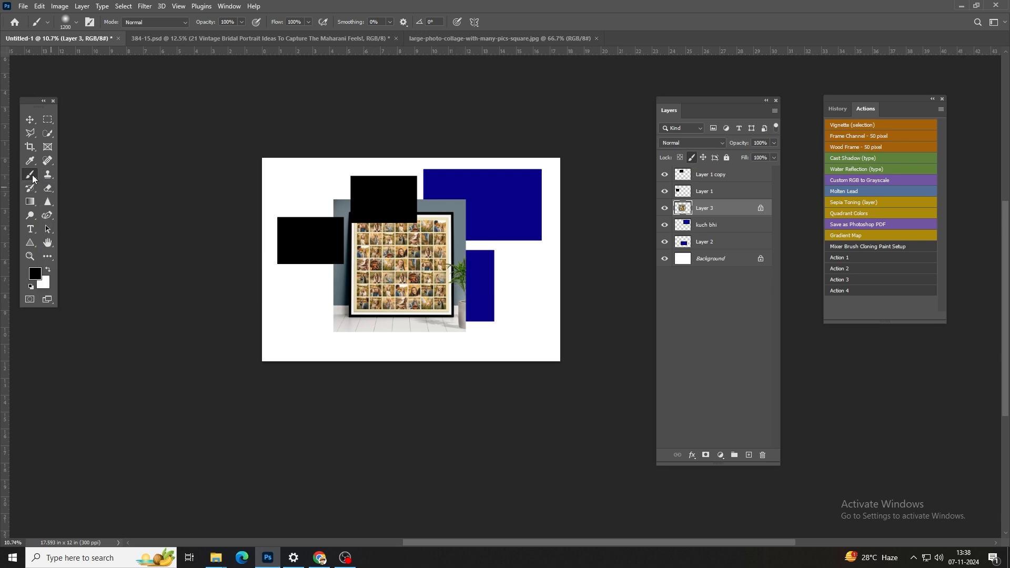
# - Try to paint over the collage image on Layer 3 with its image pixels locked
pyautogui.click(396, 285)
pyautogui.click(483, 211)
# - Select the black rectangle on Layer 1, paint a black Brush stroke over and around it, and undo the stroke
pyautogui.click(30, 119)
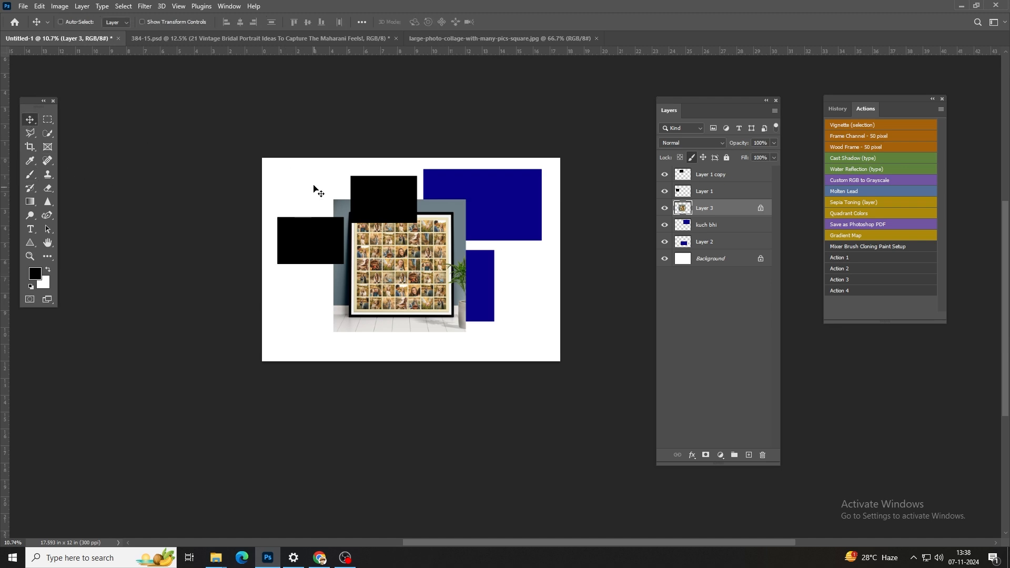
pyautogui.rightClick(298, 236)
pyautogui.click(304, 242)
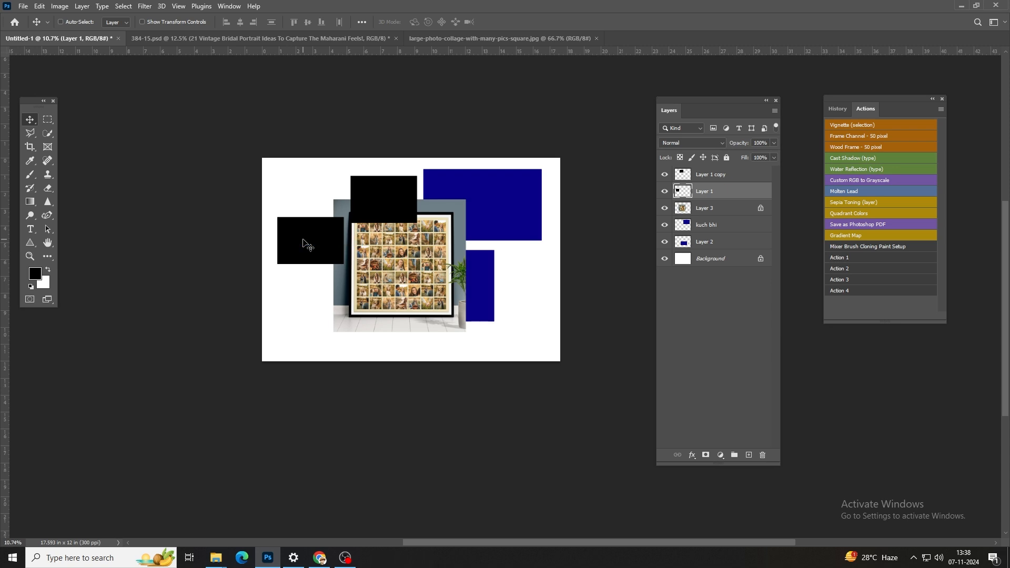
pyautogui.click(31, 175)
pyautogui.moveTo(289, 206)
pyautogui.mouseDown()
pyautogui.moveTo(353, 301)
pyautogui.moveTo(299, 204)
pyautogui.moveTo(287, 295)
pyautogui.moveTo(320, 208)
pyautogui.moveTo(293, 291)
pyautogui.mouseUp()
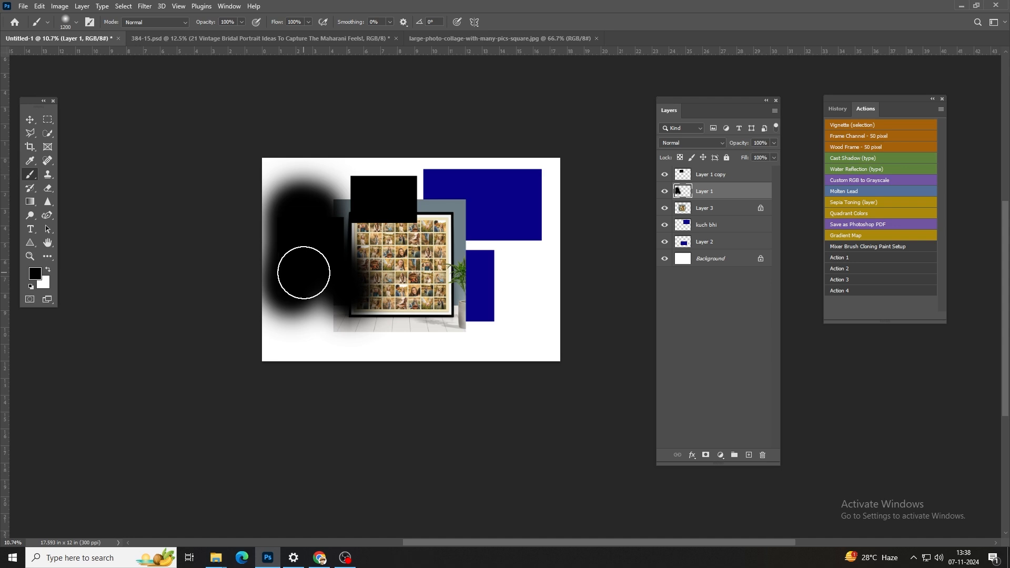
pyautogui.hotkey('ctrl', 'z')
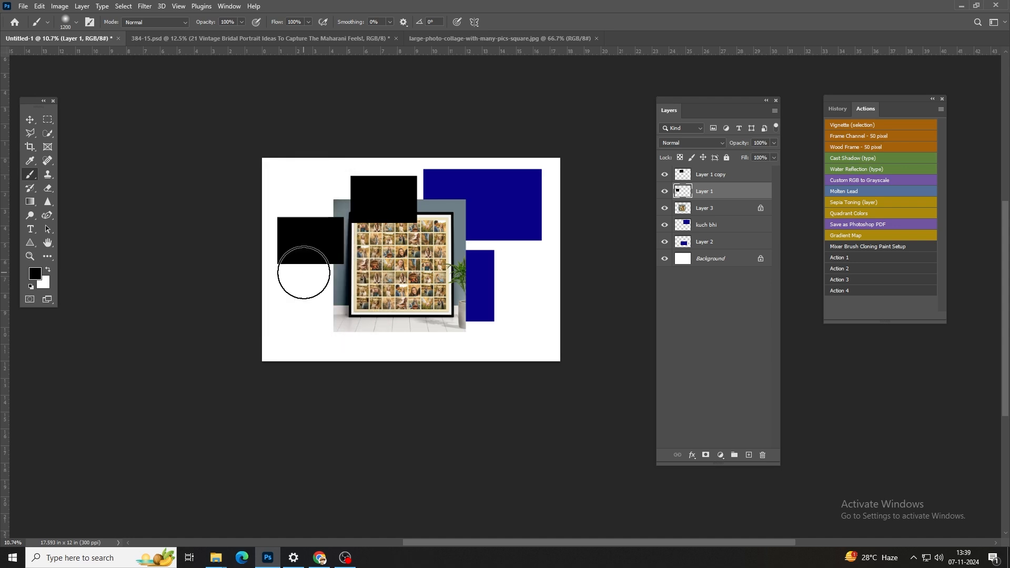
# - Reselect the collage image on Layer 3 and try to paint over it again with the Brush
pyautogui.click(30, 119)
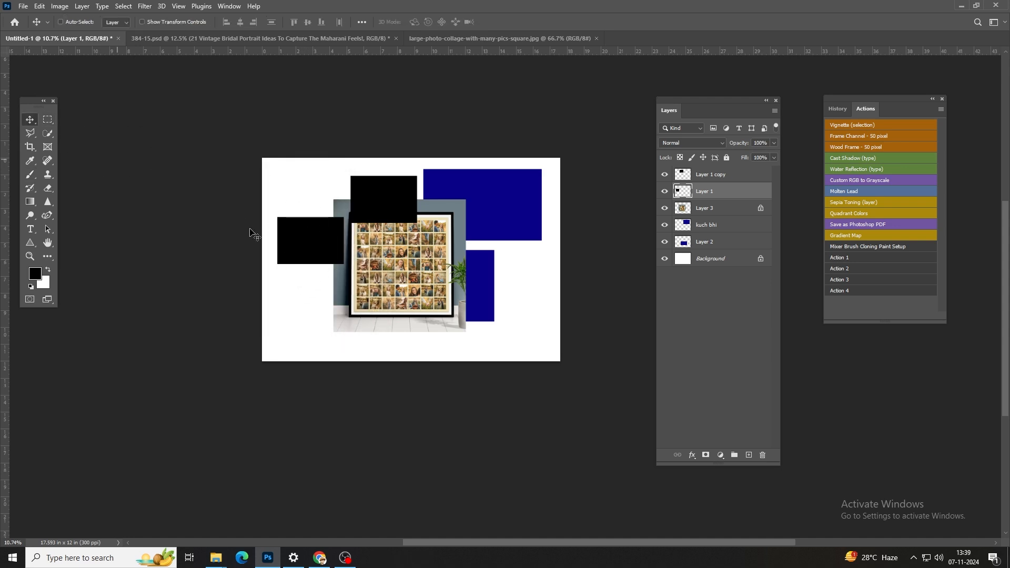
pyautogui.rightClick(388, 282)
pyautogui.click(395, 288)
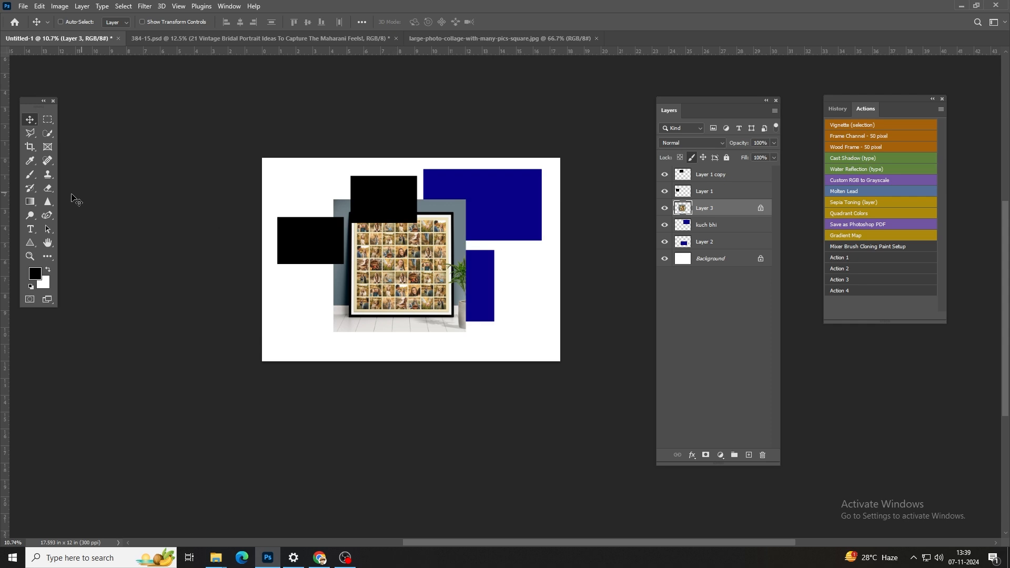
pyautogui.click(30, 174)
pyautogui.click(389, 262)
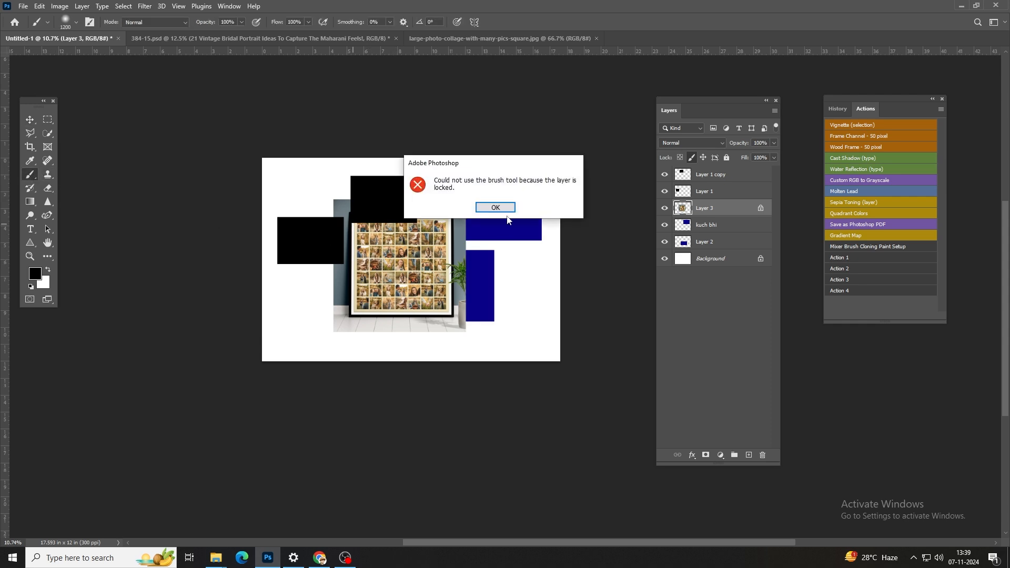
pyautogui.click(502, 209)
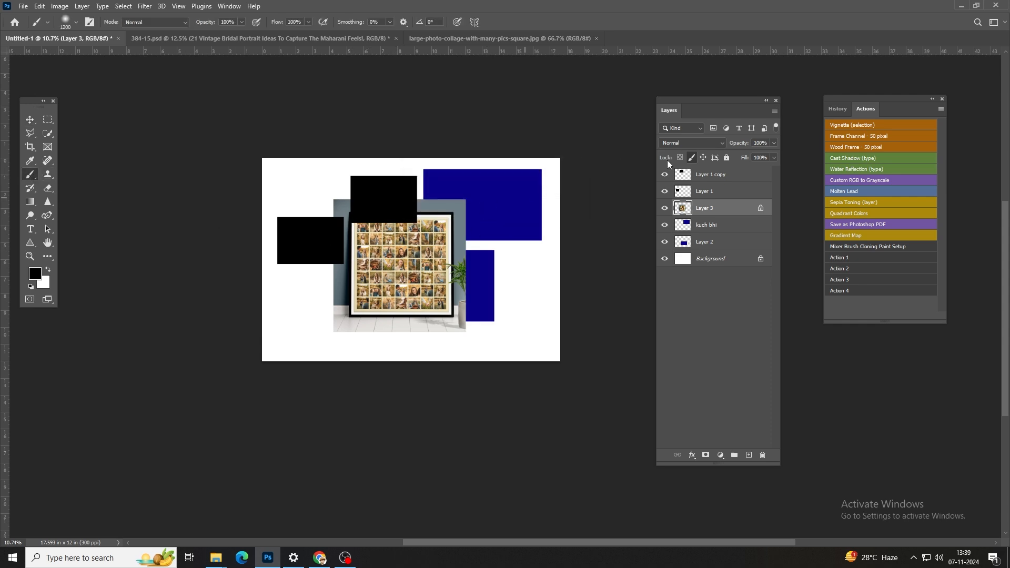
# - Remove the image pixels lock from Layer 3, and paint and undo a black diagonal stroke over the collage image
pyautogui.click(690, 159)
pyautogui.moveTo(425, 234); pyautogui.dragTo(356, 322)
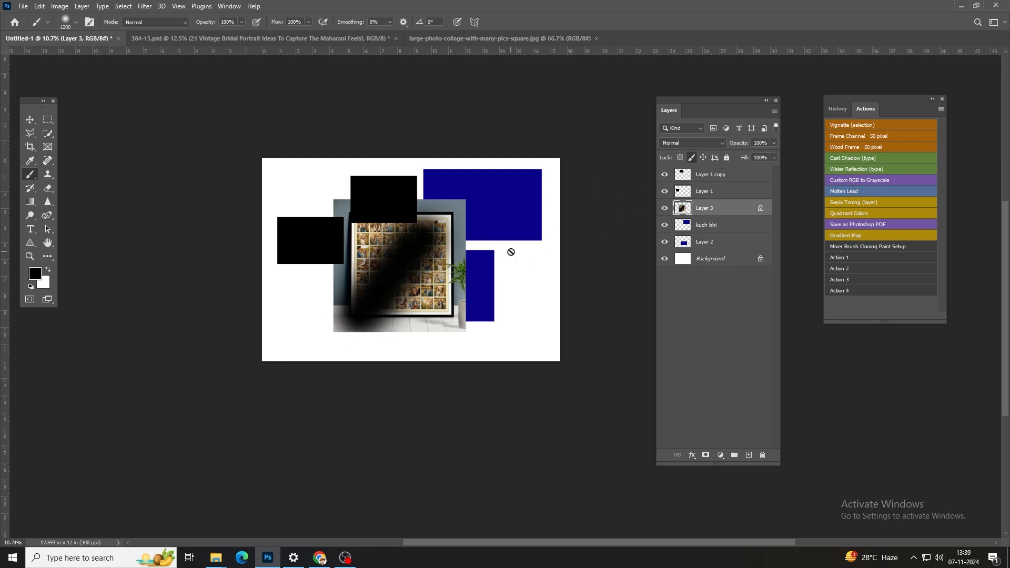
pyautogui.hotkey('ctrl', 'z')
pyautogui.press('v')
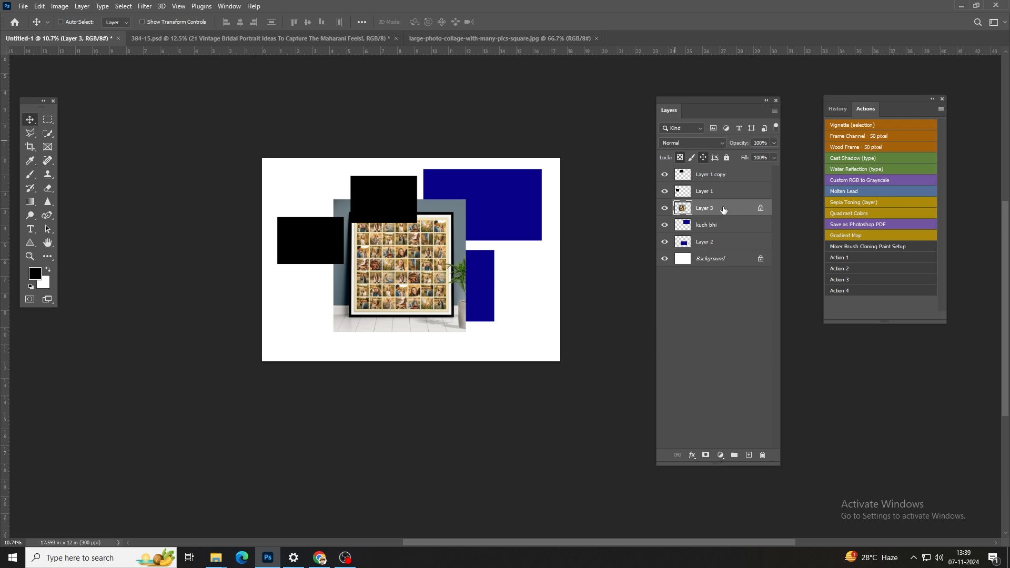
# - Lock only the position of Layer 3 and try to move the collage image
pyautogui.click(704, 157)
pyautogui.rightClick(358, 293)
pyautogui.click(388, 296)
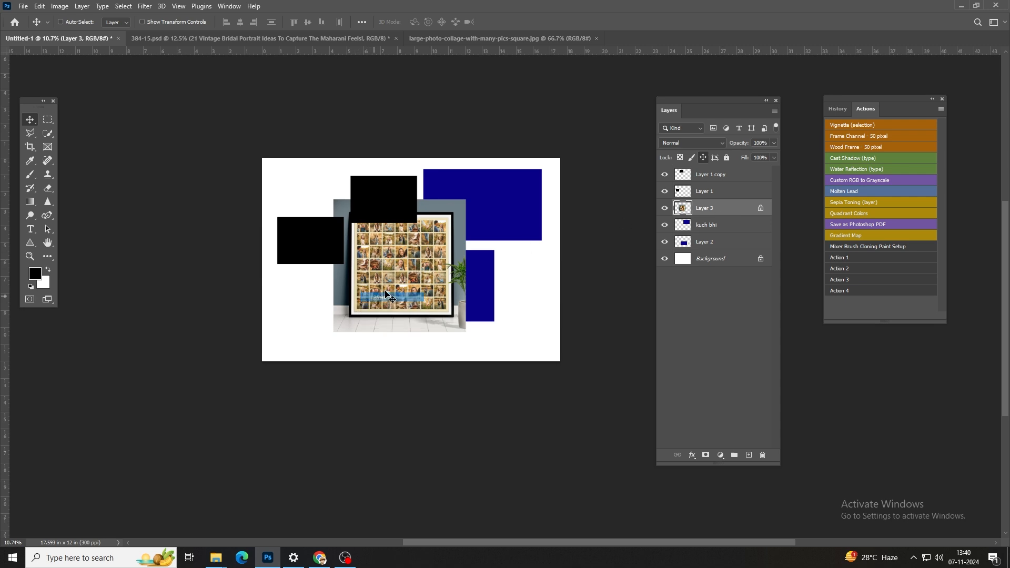
pyautogui.moveTo(389, 288); pyautogui.dragTo(330, 309)
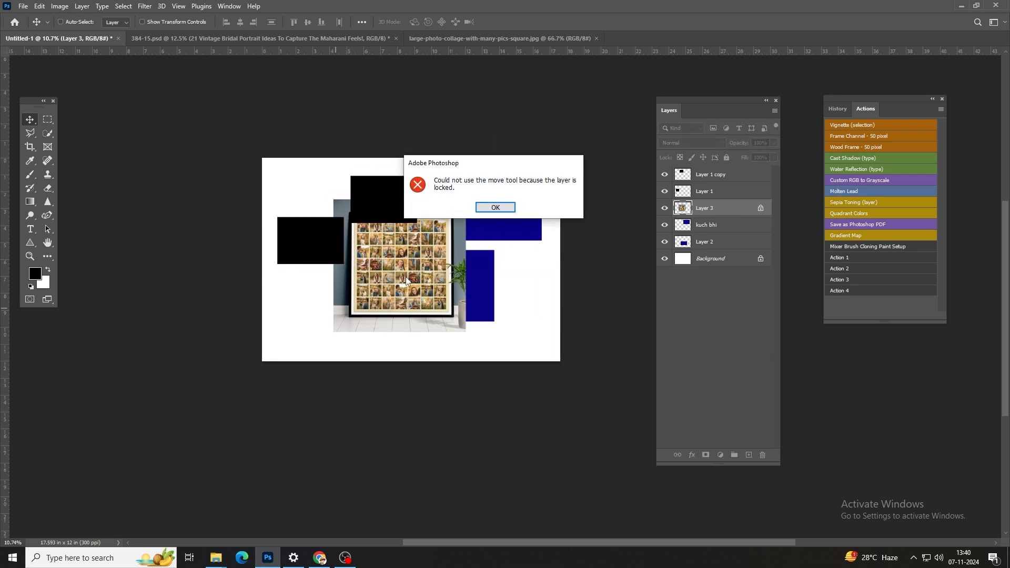
pyautogui.click(490, 210)
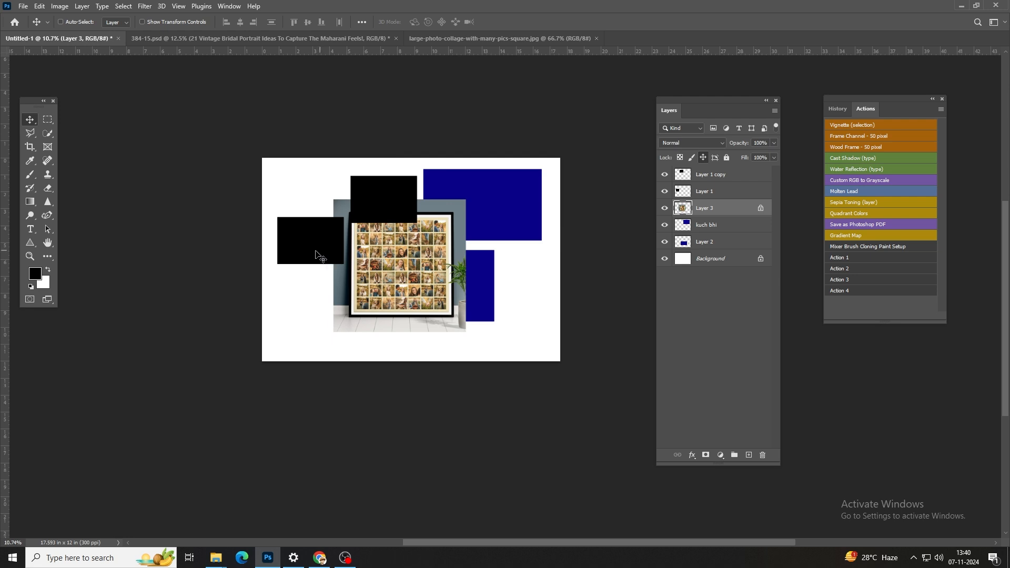
# - Move the black rectangles on Layer 1 and Layer 1 copy to the left and the kuch bhi blue rectangle slightly to the right
pyautogui.rightClick(317, 243)
pyautogui.click(337, 247)
pyautogui.moveTo(313, 250); pyautogui.dragTo(298, 270)
pyautogui.rightClick(392, 194)
pyautogui.click(407, 198)
pyautogui.moveTo(394, 195); pyautogui.dragTo(327, 199)
pyautogui.rightClick(458, 182)
pyautogui.click(476, 185)
pyautogui.moveTo(476, 185); pyautogui.dragTo(488, 185)
# - Select Layer 3 on the canvas and try again to move the position-locked collage image
pyautogui.rightClick(371, 258)
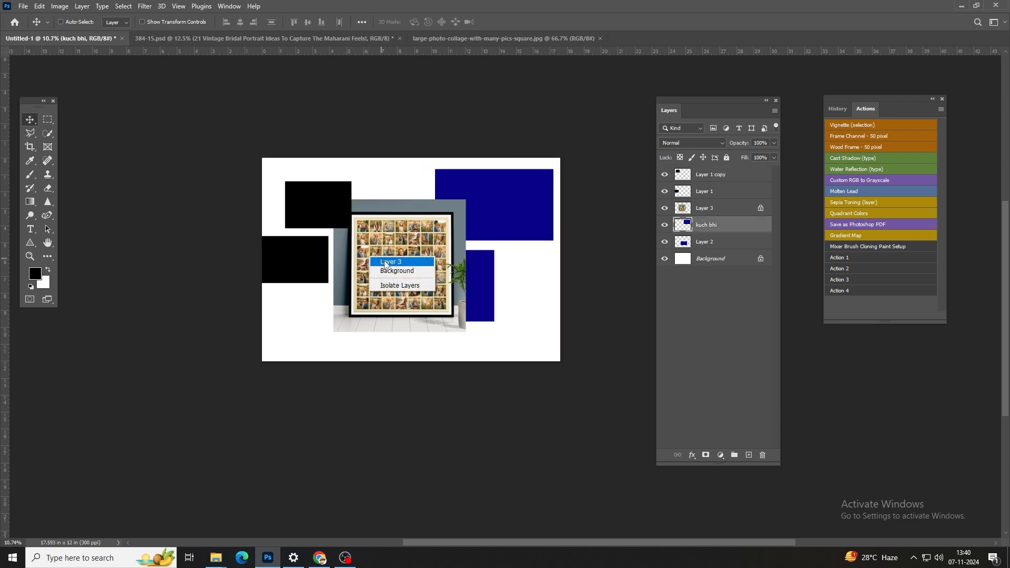
pyautogui.click(384, 262)
pyautogui.moveTo(390, 262); pyautogui.dragTo(374, 300)
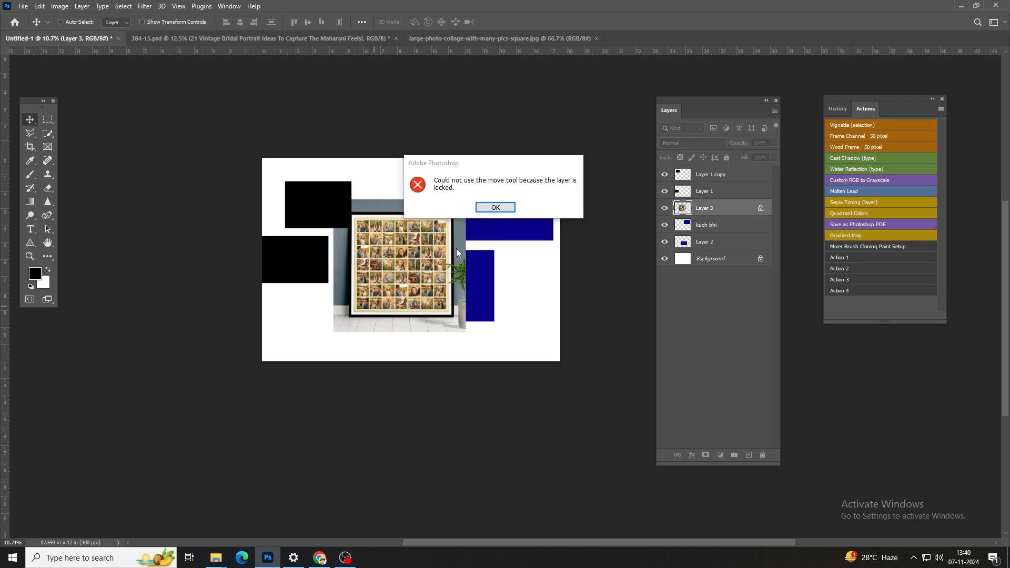
pyautogui.click(497, 210)
pyautogui.rightClick(392, 259)
pyautogui.click(406, 265)
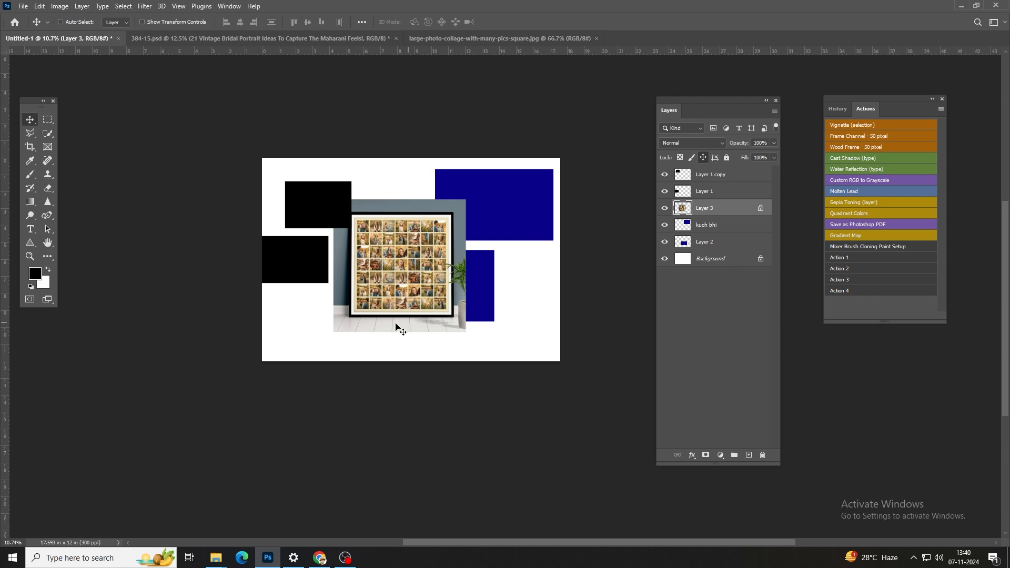
# - Select the Background layer from the canvas and try to move it
pyautogui.rightClick(351, 341)
pyautogui.click(368, 348)
pyautogui.moveTo(378, 298); pyautogui.dragTo(400, 310)
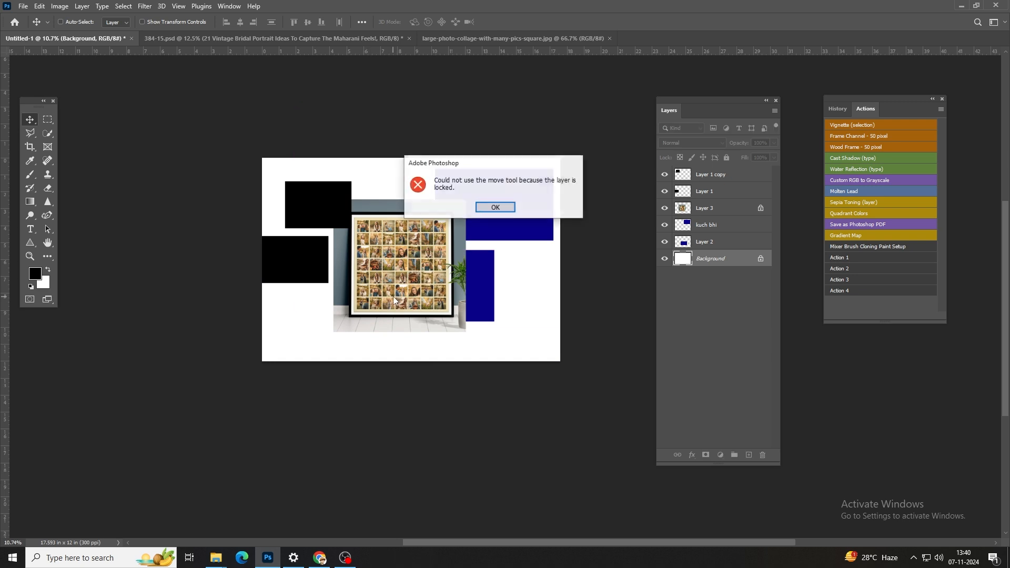
pyautogui.click(482, 206)
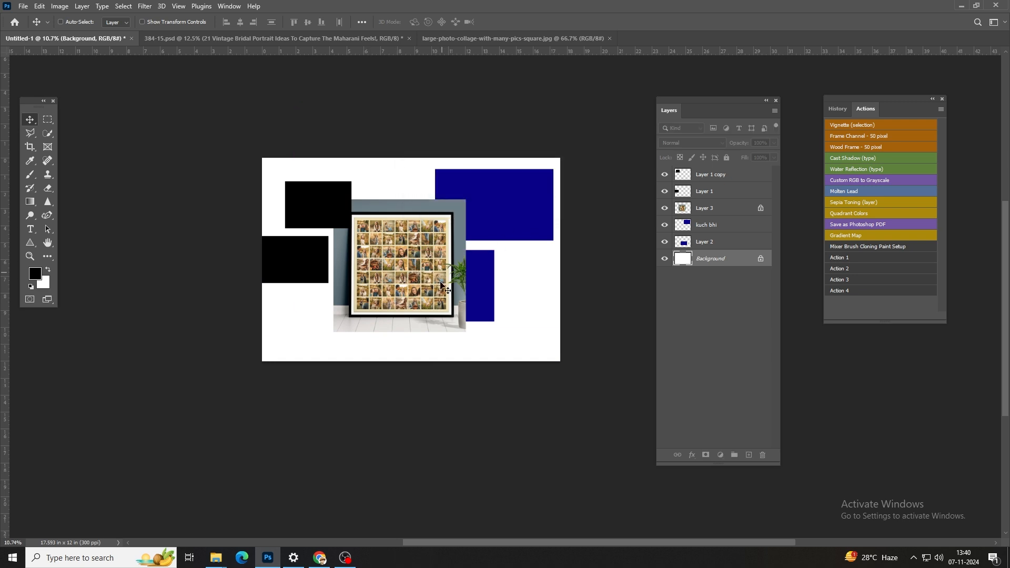
# - Reselect Layer 3, remove its position lock and move the collage image slightly to the left
pyautogui.rightClick(397, 266)
pyautogui.click(412, 274)
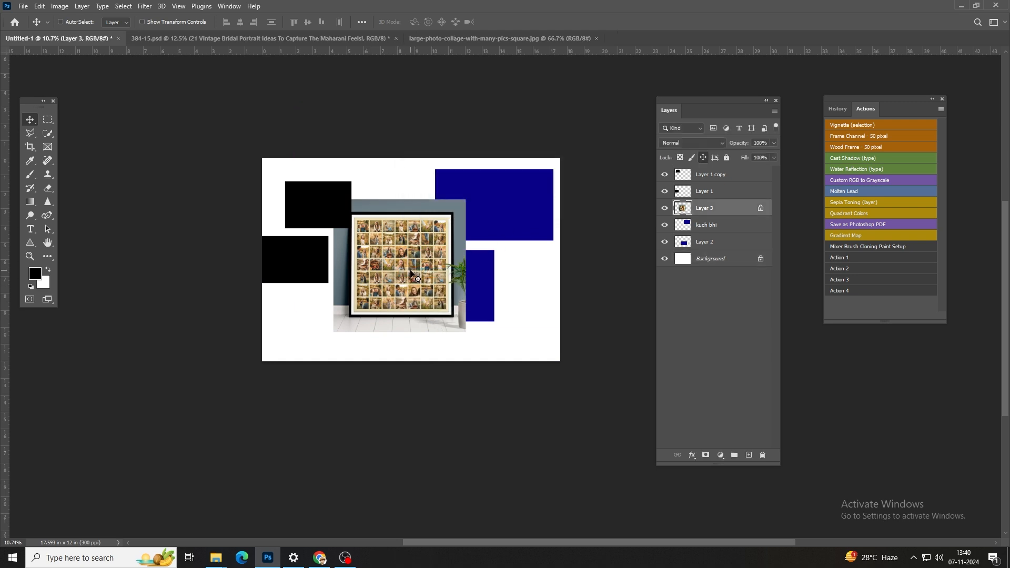
pyautogui.click(702, 158)
pyautogui.moveTo(418, 269)
pyautogui.mouseDown()
pyautogui.moveTo(461, 279)
pyautogui.moveTo(413, 268)
pyautogui.mouseUp()
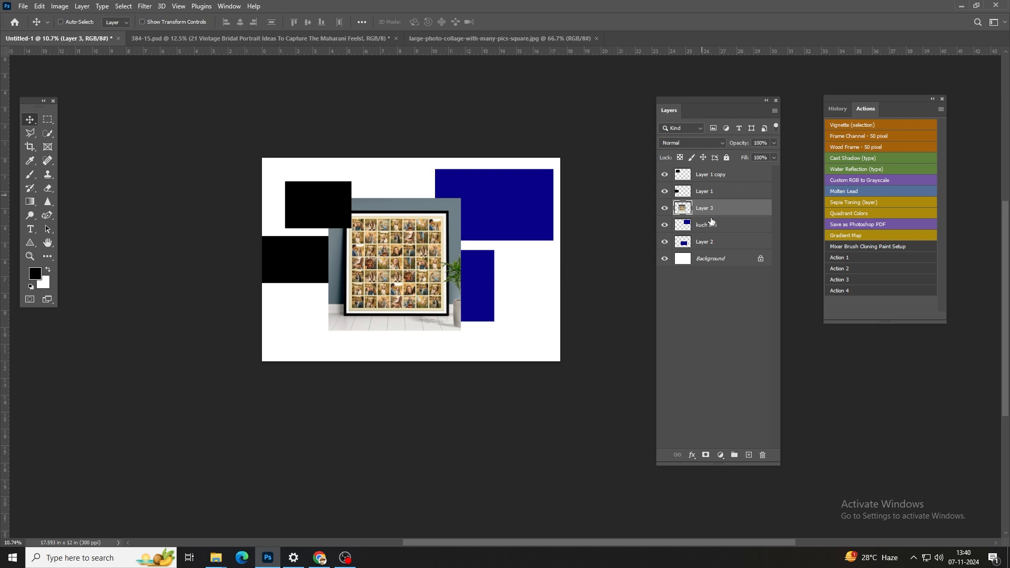
# - Lock all properties of Layer 3 and try to move the collage image
pyautogui.click(727, 159)
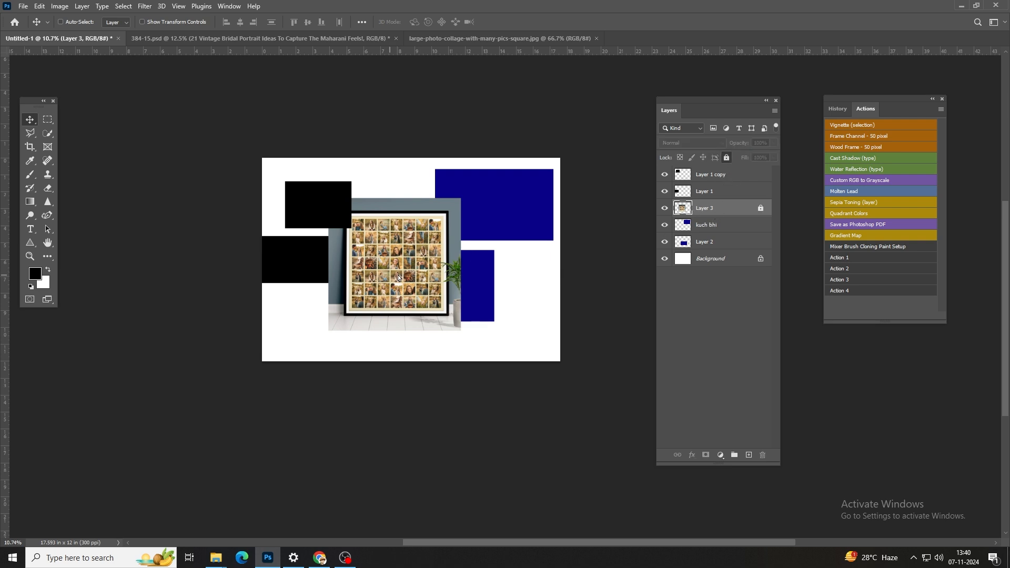
pyautogui.moveTo(398, 278); pyautogui.dragTo(379, 253)
pyautogui.click(503, 208)
# - Move the blue rectangle on Layer 2 up and to the right, and bring it forward above Layer 1 in the stack
pyautogui.rightClick(481, 258)
pyautogui.click(489, 264)
pyautogui.moveTo(483, 276); pyautogui.dragTo(499, 237)
pyautogui.hotkey('ctrl', ']')
pyautogui.hotkey('ctrl', ']')
pyautogui.hotkey('ctrl', ']')
# - Select Layer 3, try to move the fully locked collage image, and remove the lock from the layer
pyautogui.rightClick(368, 290)
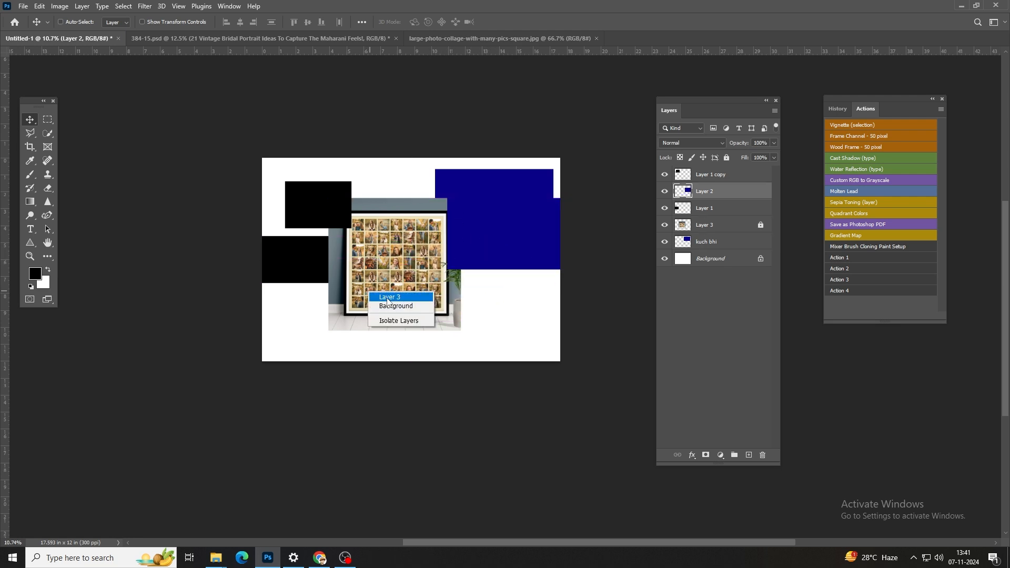
pyautogui.click(388, 298)
pyautogui.moveTo(393, 297); pyautogui.dragTo(442, 258)
pyautogui.press('Return')
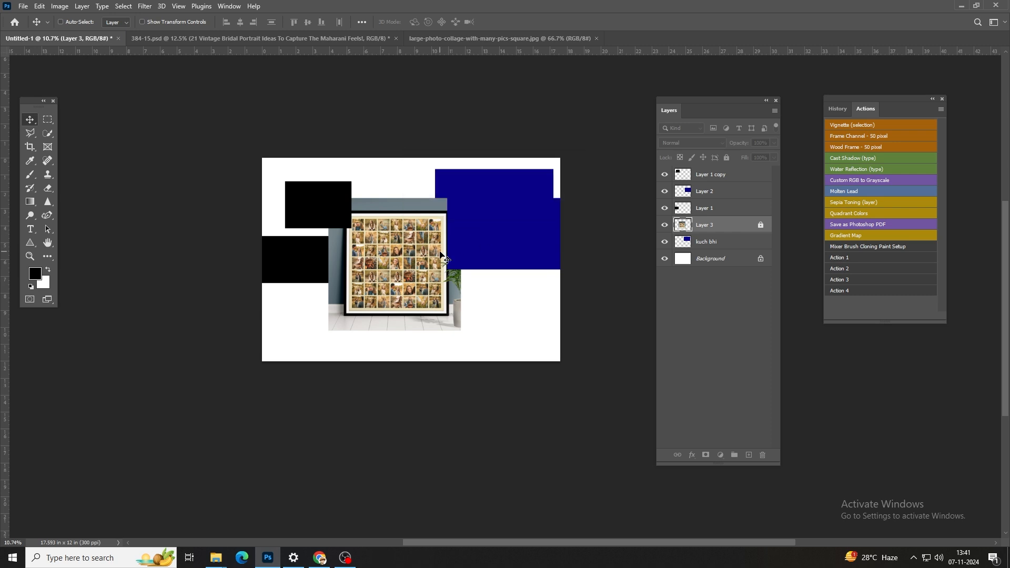
pyautogui.click(761, 225)
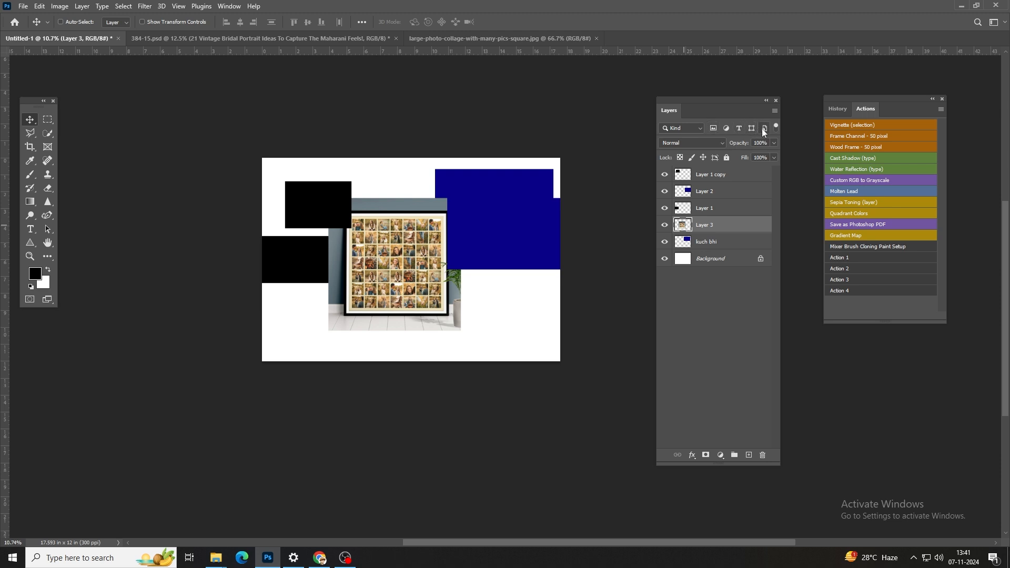
# - Switch to the 384-15.psd document and select its Background layer at the end of the layer list
pyautogui.click(254, 38)
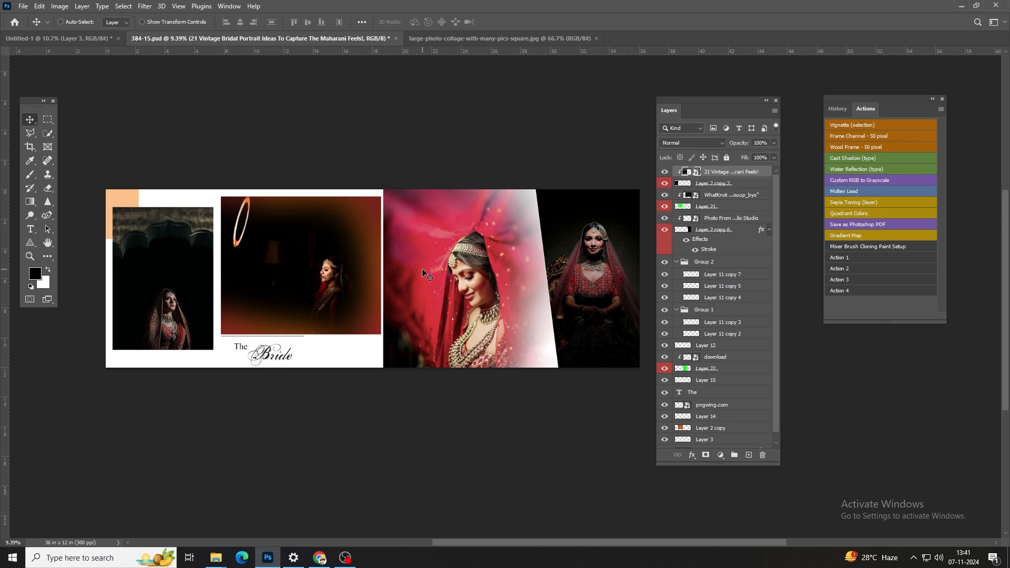
pyautogui.scroll(-1, 701, 427)
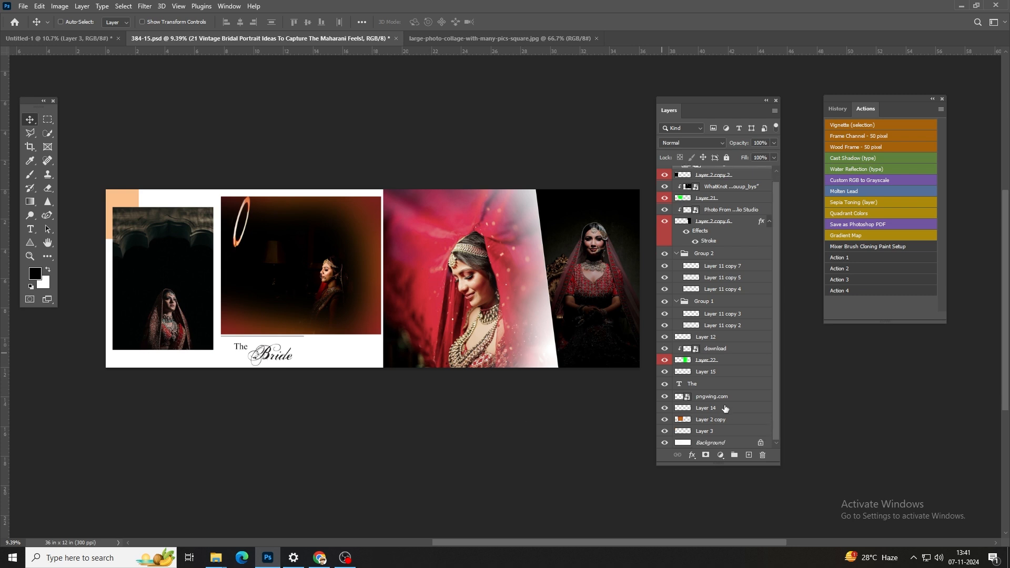
pyautogui.click(700, 444)
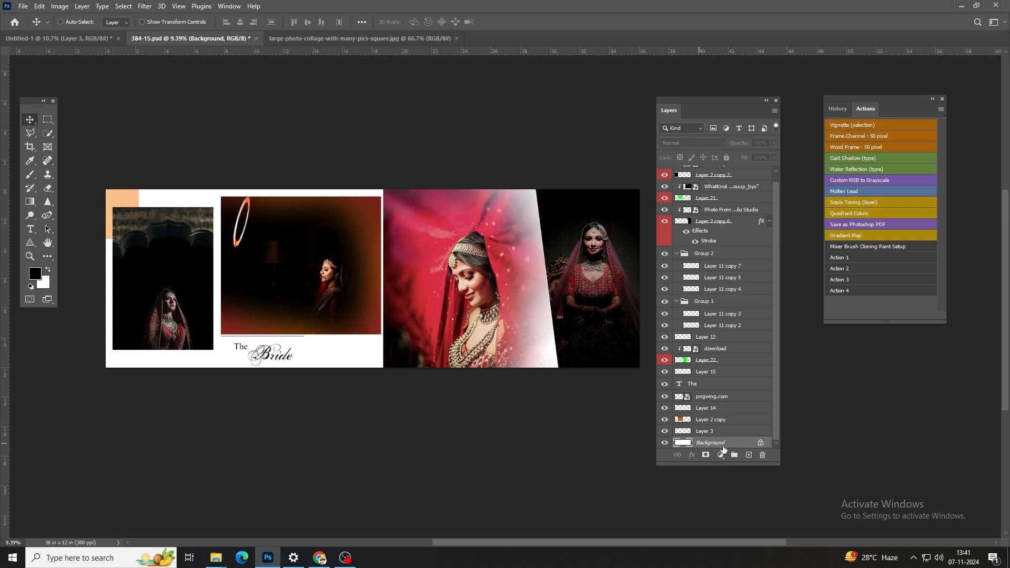
# - Filter the layer list of 384-15.psd to pixel layers only and clear the filter, twice in a row
pyautogui.click(715, 128)
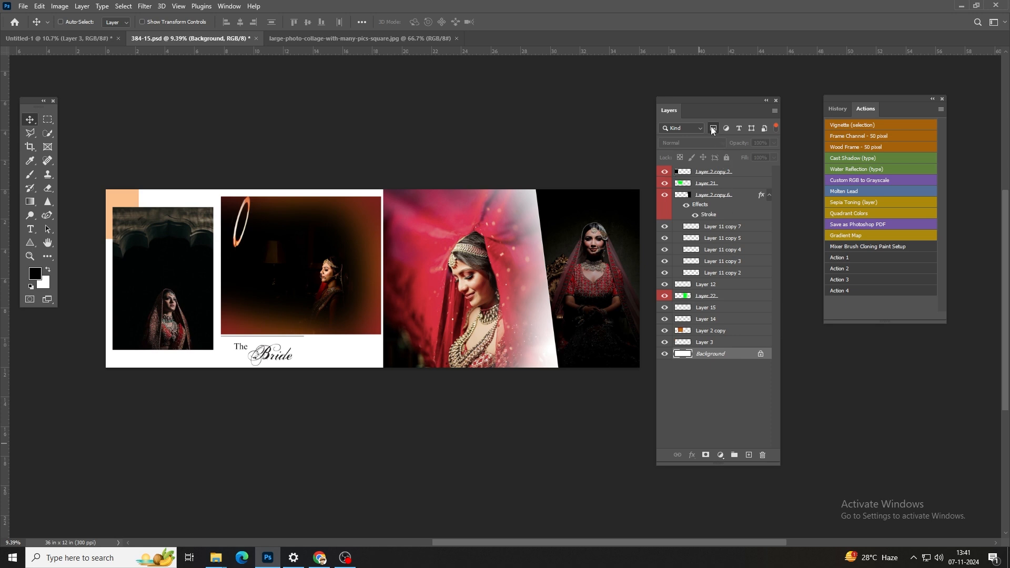
pyautogui.click(713, 129)
pyautogui.click(714, 129)
pyautogui.click(713, 129)
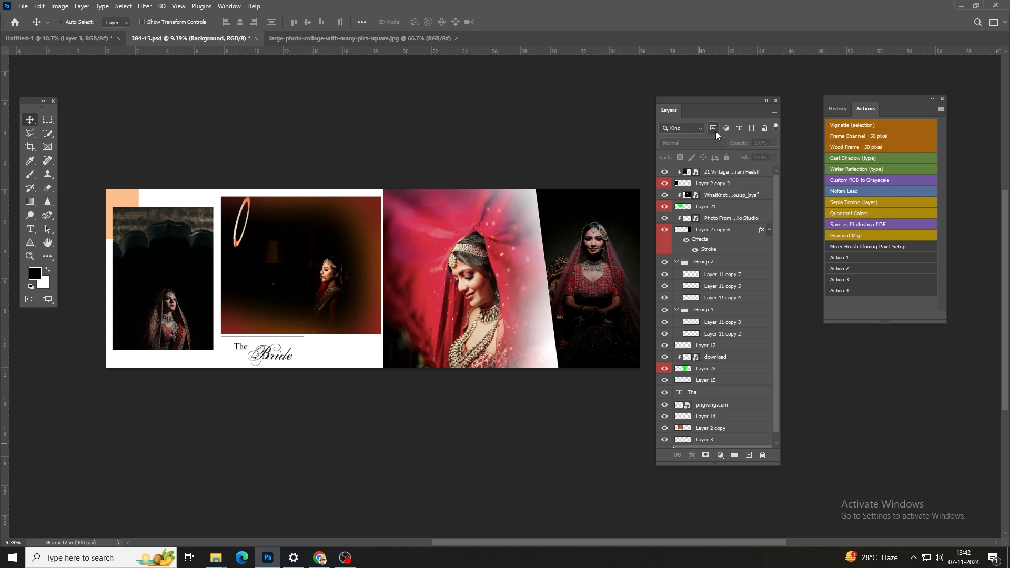
# - Filter the layer list by adjustment, type, shape and smart object layers, and clear the filters to list every layer
pyautogui.click(726, 129)
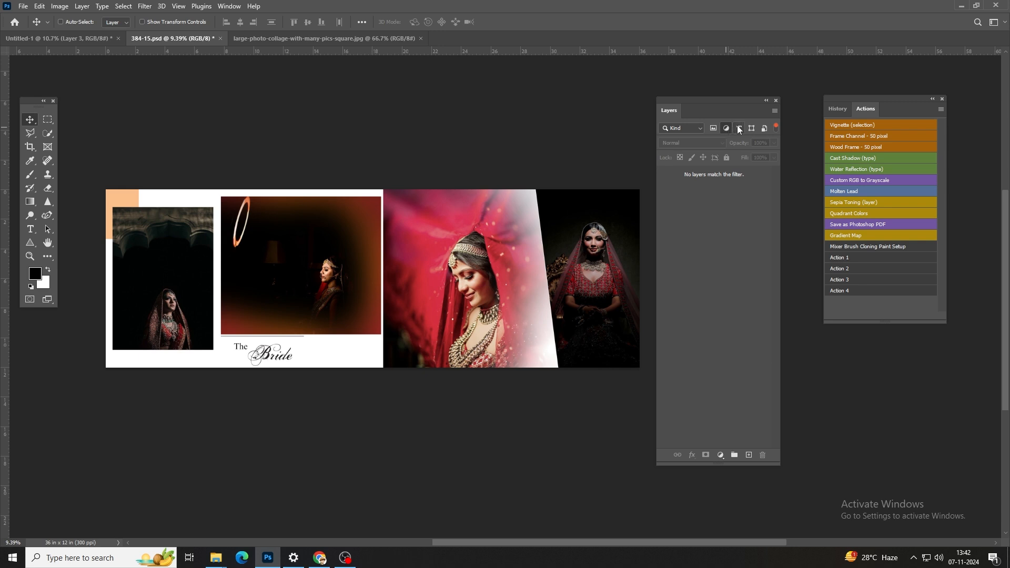
pyautogui.click(740, 131)
pyautogui.click(764, 130)
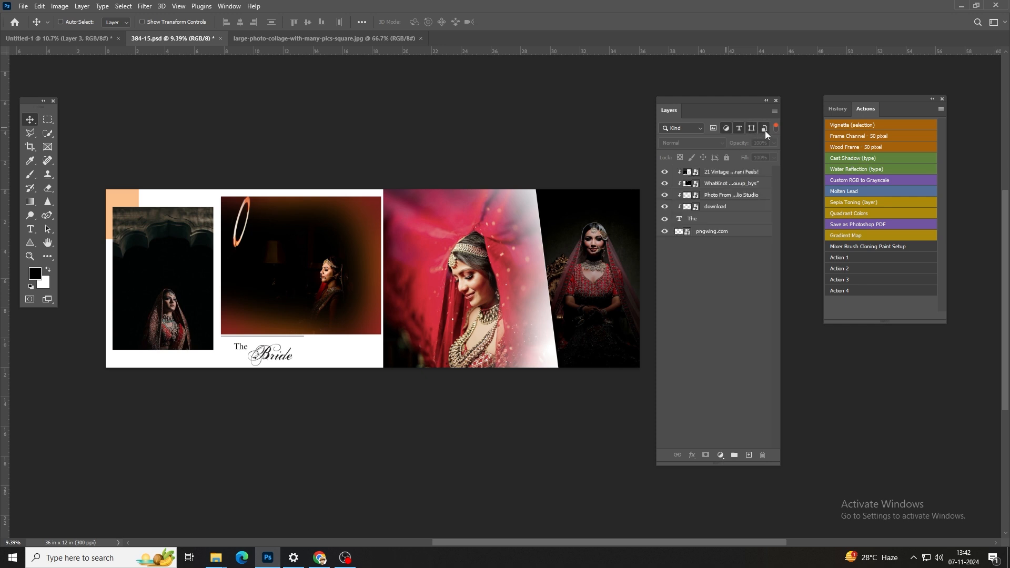
pyautogui.click(765, 130)
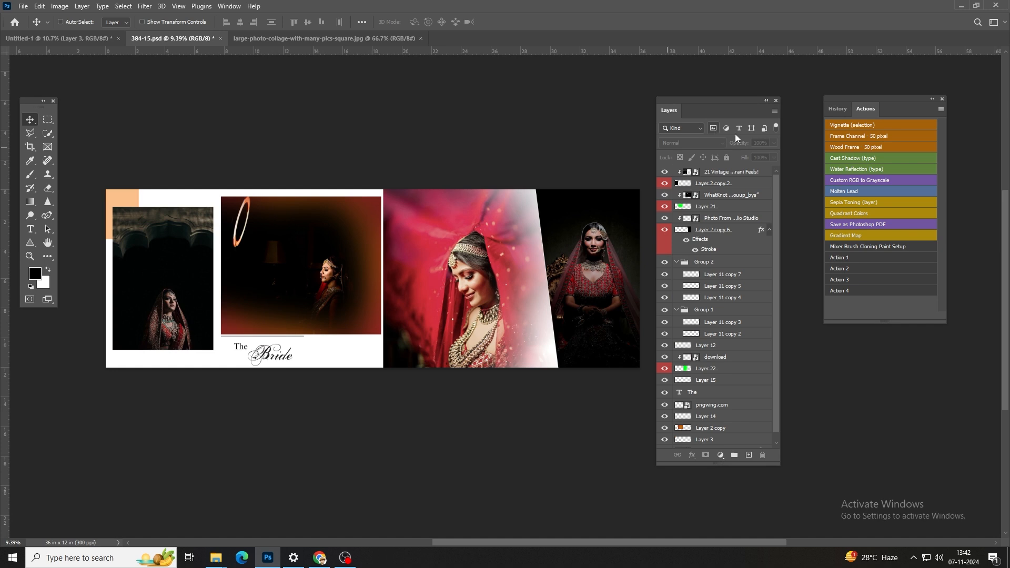
# - Toggle layer filtering off and on, filter the layer list by the name "layer 14", and clear the search text
pyautogui.click(776, 128)
pyautogui.click(775, 130)
pyautogui.click(675, 130)
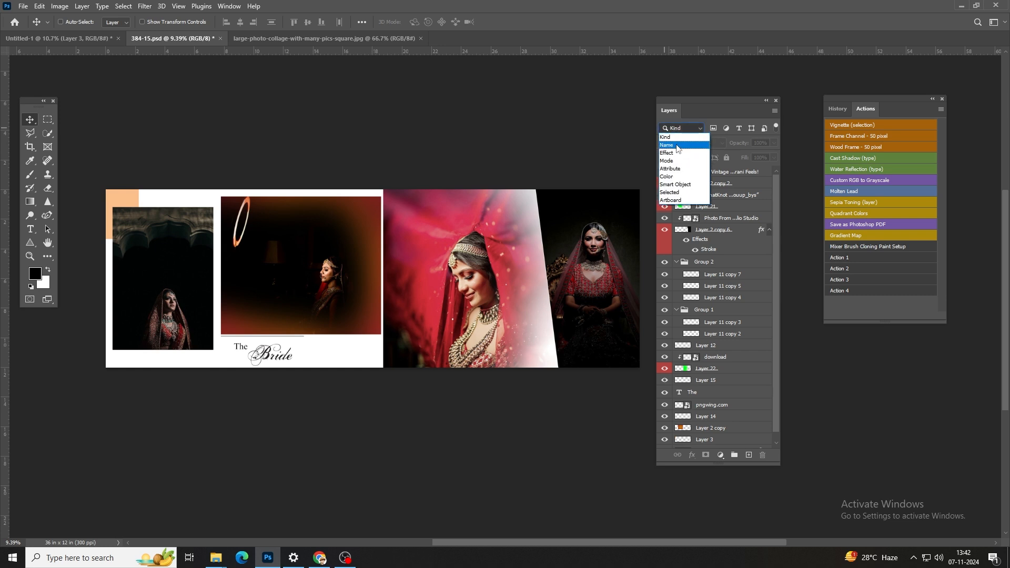
pyautogui.click(678, 146)
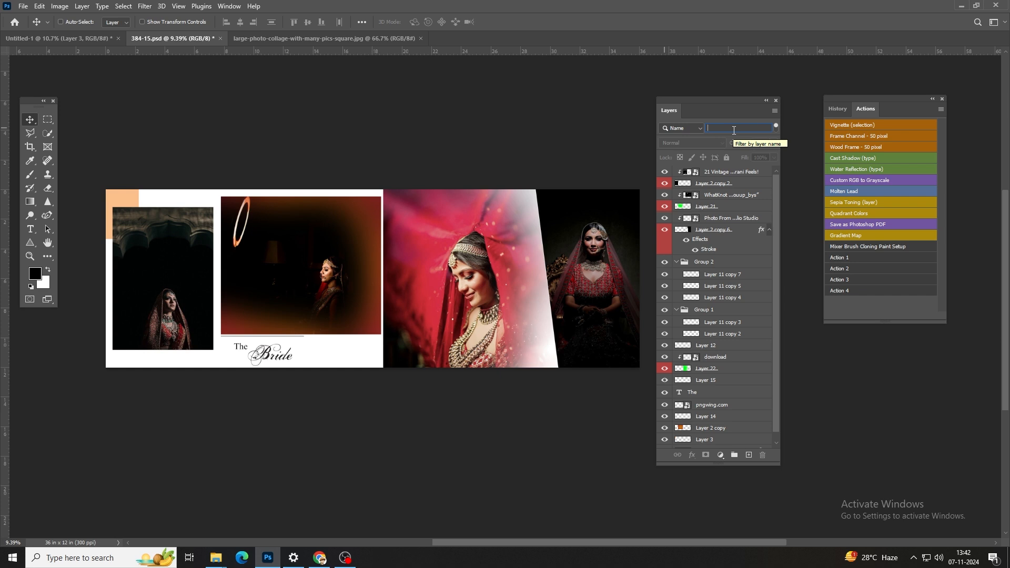
pyautogui.write('layer')
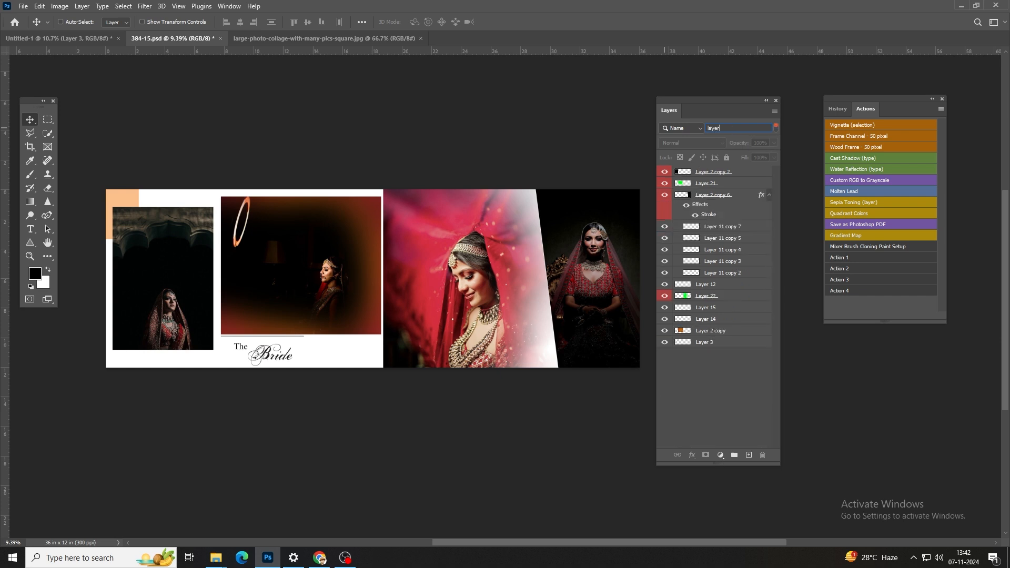
pyautogui.write(' 14')
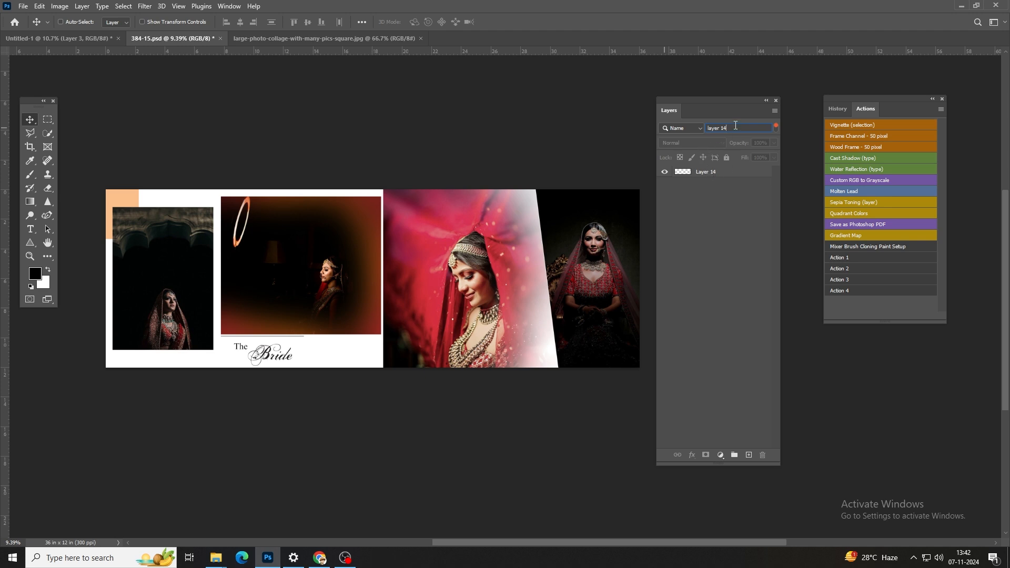
pyautogui.press('BackSpace')
pyautogui.press('BackSpace')
pyautogui.press('BackSpace')
pyautogui.press('BackSpace')
pyautogui.press('BackSpace')
pyautogui.press('BackSpace')
pyautogui.press('BackSpace')
pyautogui.press('BackSpace')
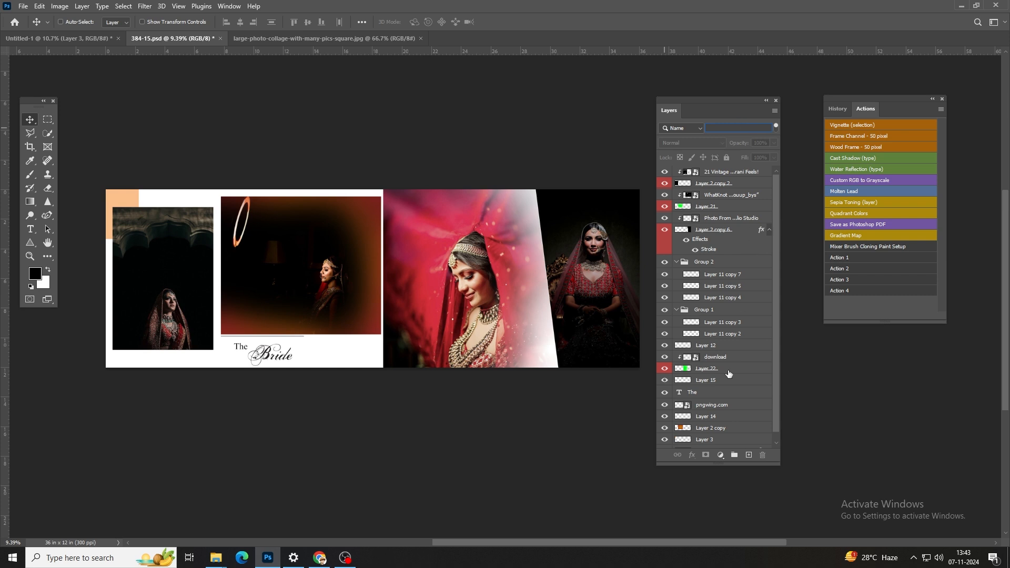
# - Rename the text layer "The" as skin and filter the layer list by the name "skin"
pyautogui.click(702, 417)
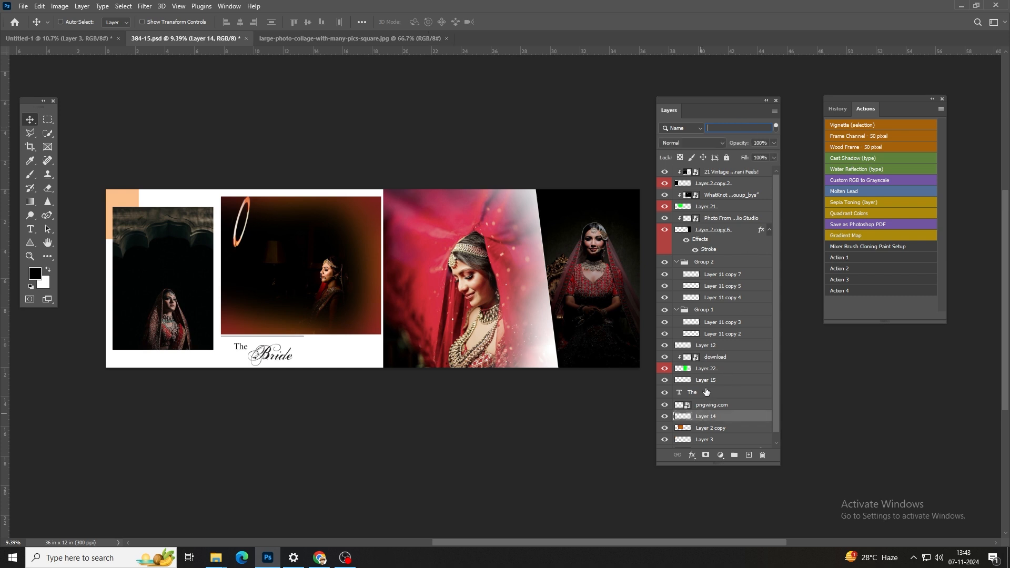
pyautogui.doubleClick(693, 392)
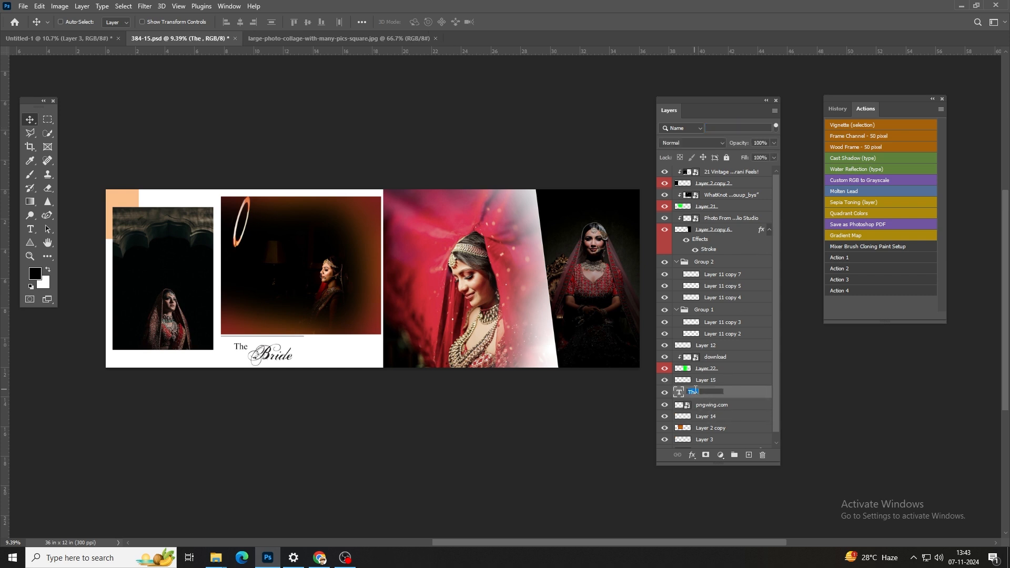
pyautogui.write('skin')
pyautogui.press('Return')
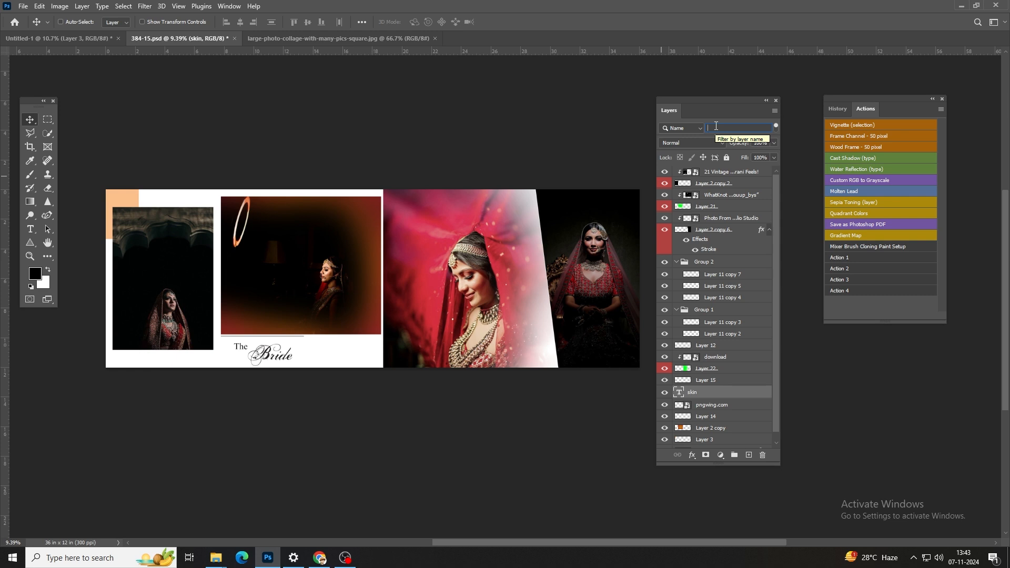
pyautogui.write('skin')
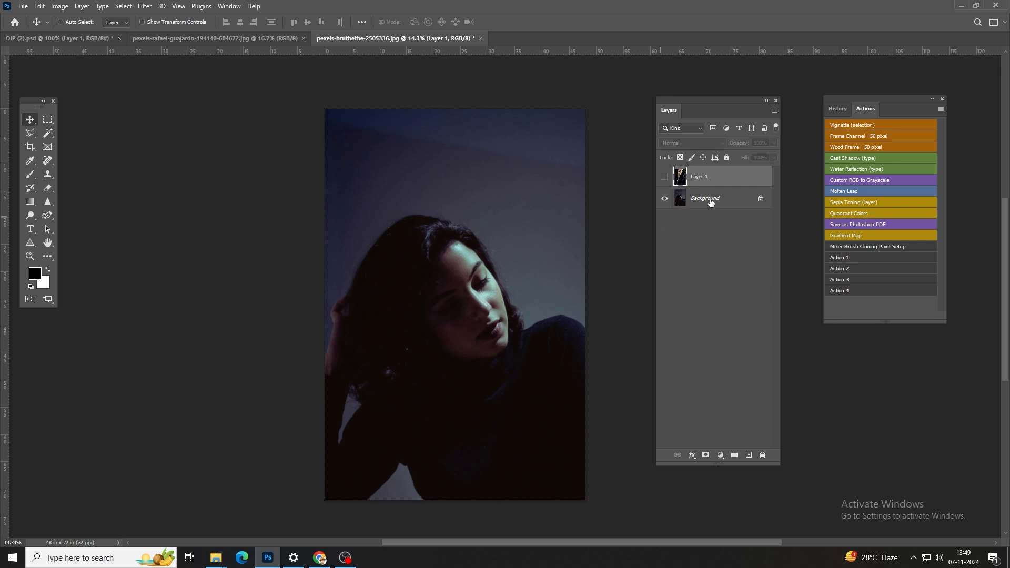
# - Show Layer 1, the smoke image in pexels-bruthethe-2505336.jpg, and set its blend mode to Dissolve
pyautogui.click(666, 177)
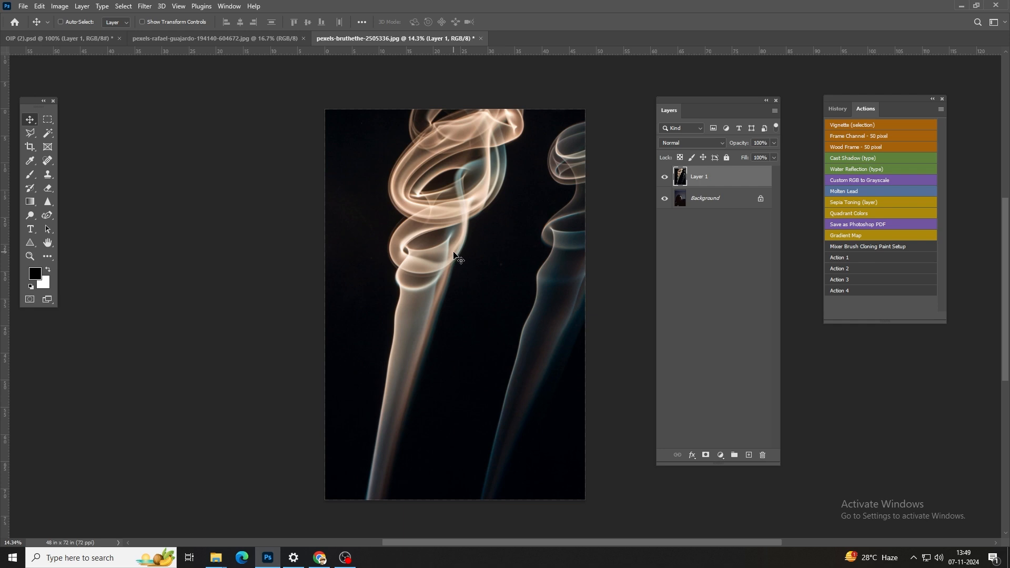
pyautogui.click(695, 148)
pyautogui.click(674, 159)
pyautogui.scroll(3, 474, 271)
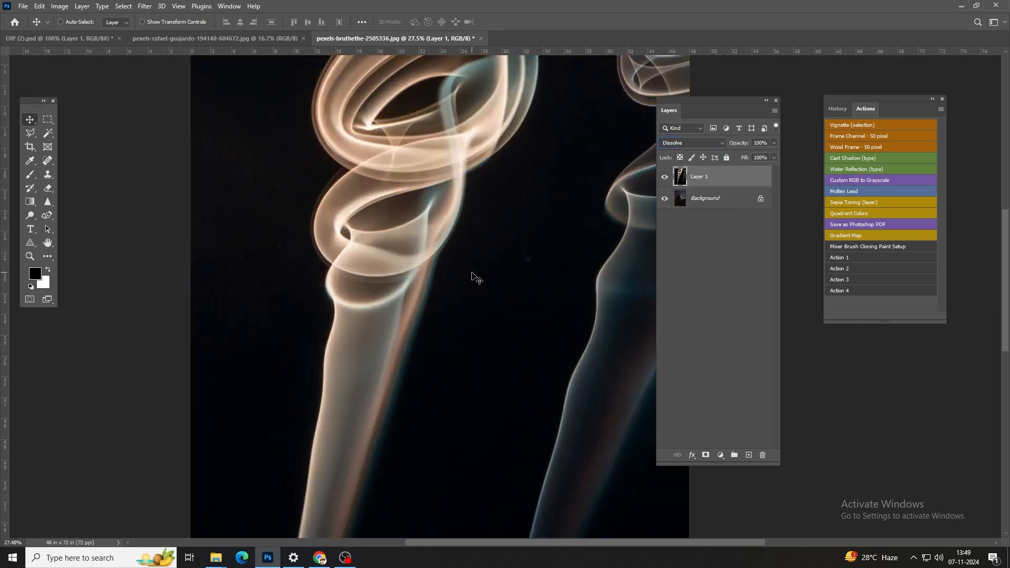
pyautogui.scroll(-3, 410, 262)
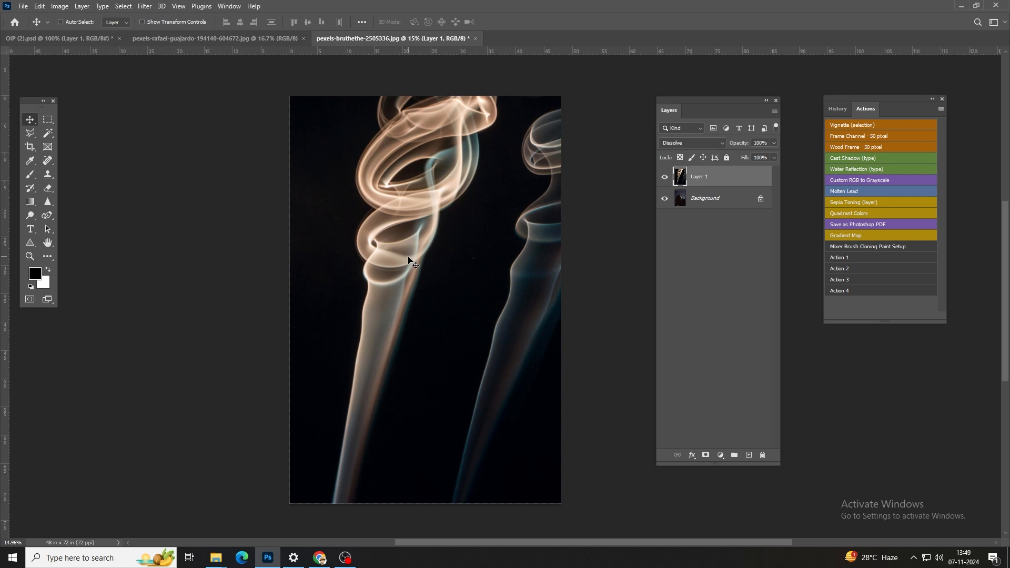
# - Hide and show Layer 1 to compare it with the portrait, and set its blend mode to Luminosity
pyautogui.click(665, 177)
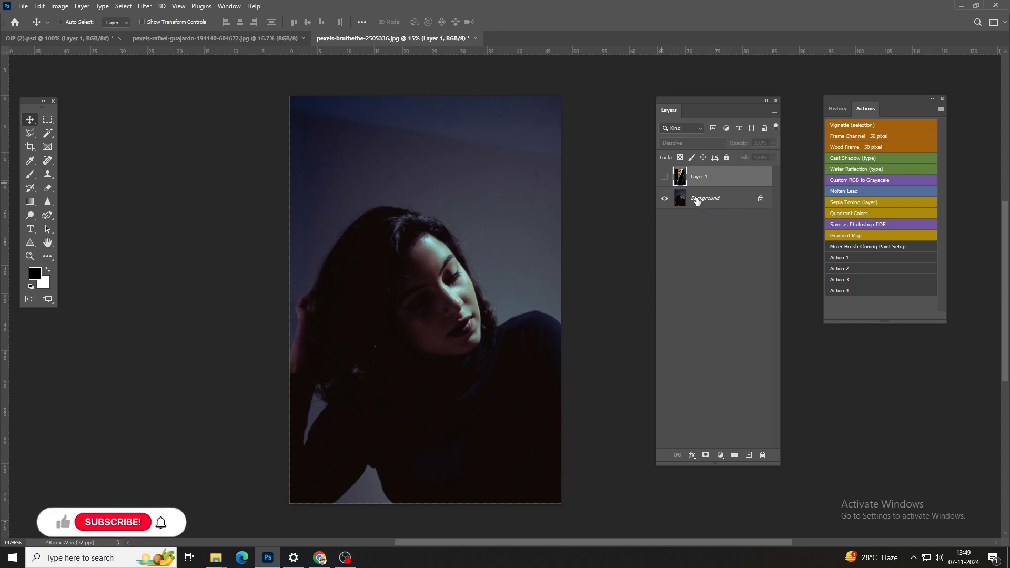
pyautogui.click(665, 183)
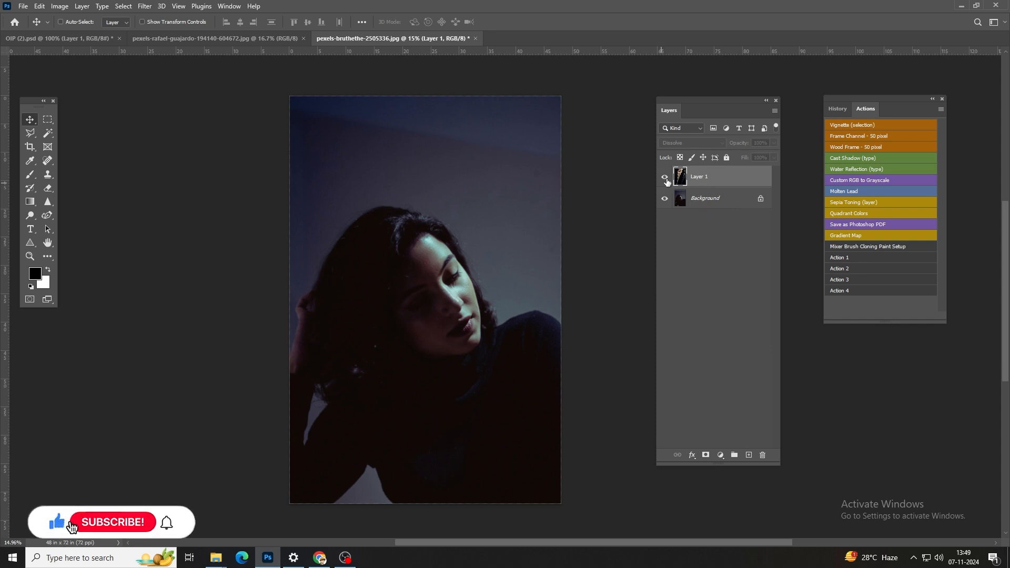
pyautogui.click(683, 143)
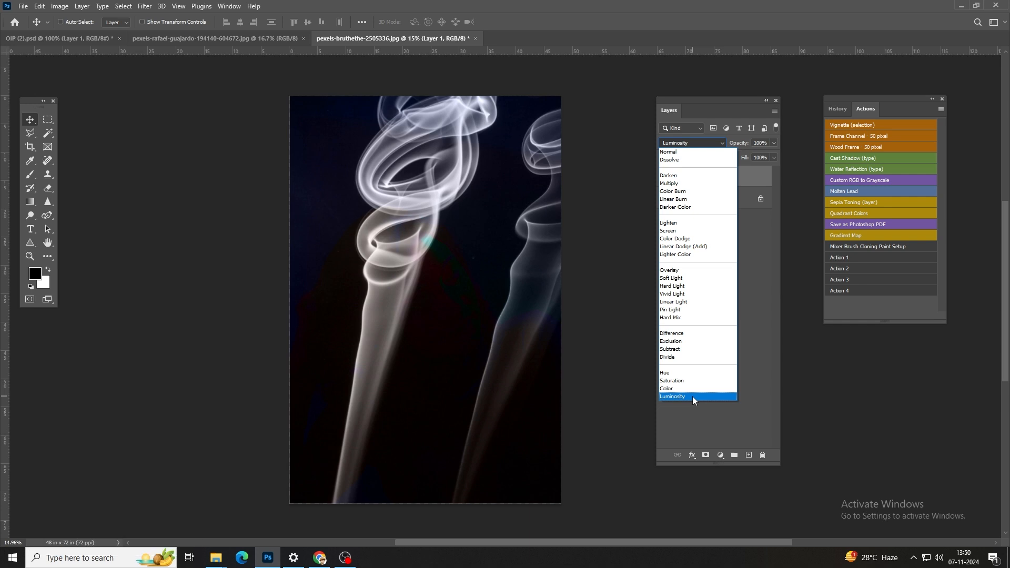
pyautogui.click(692, 396)
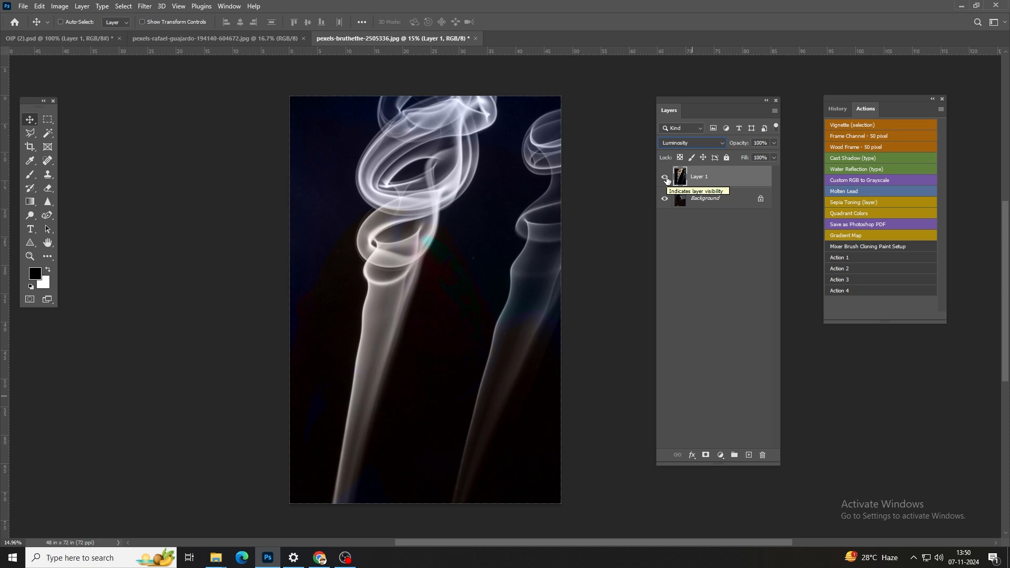
# - Set Layer 1's blend mode to Normal for comparison and switch it back to Luminosity
pyautogui.click(670, 143)
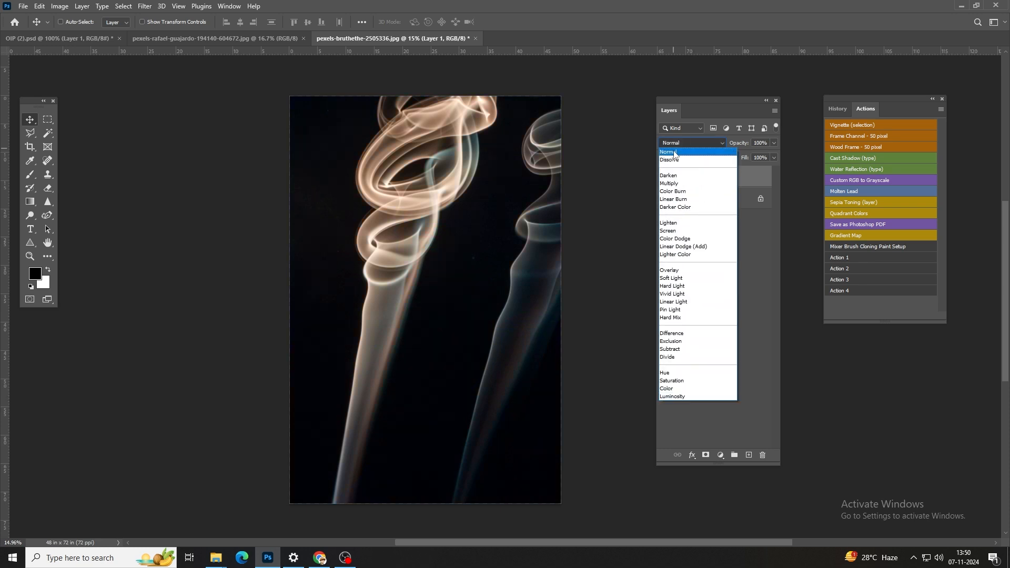
pyautogui.click(674, 148)
pyautogui.scroll(6, 399, 231)
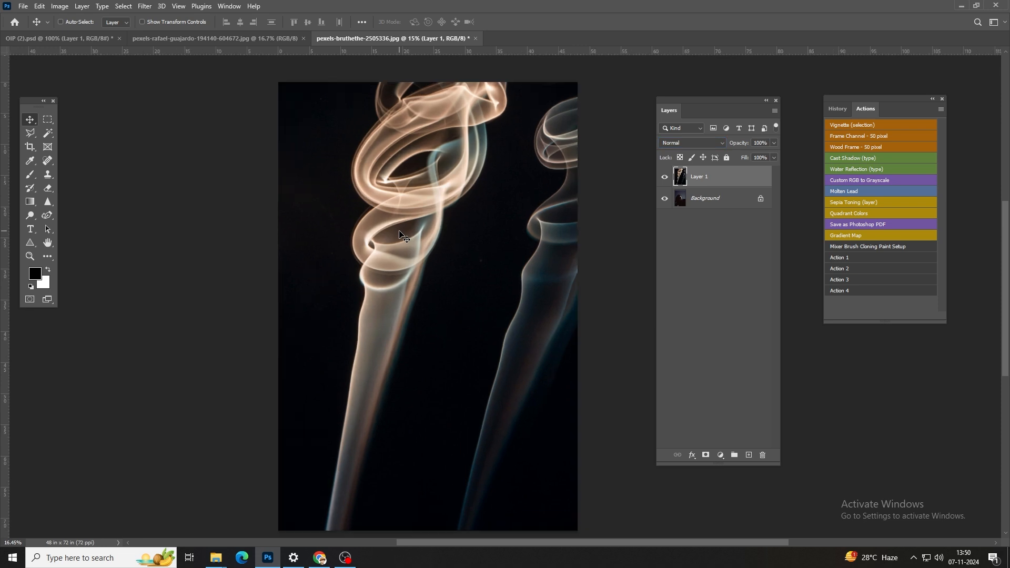
pyautogui.scroll(-7, 399, 231)
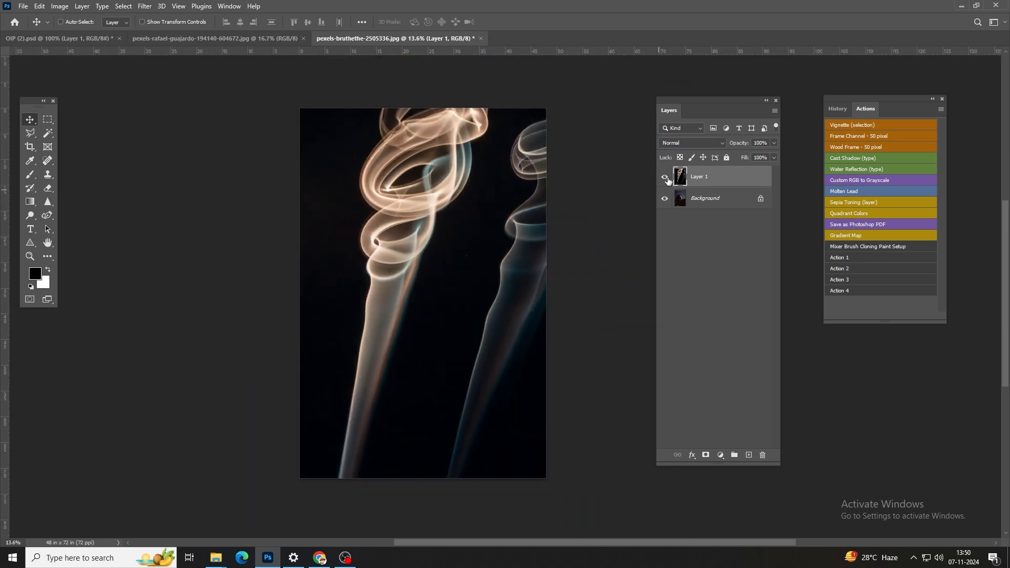
pyautogui.click(679, 143)
pyautogui.click(673, 395)
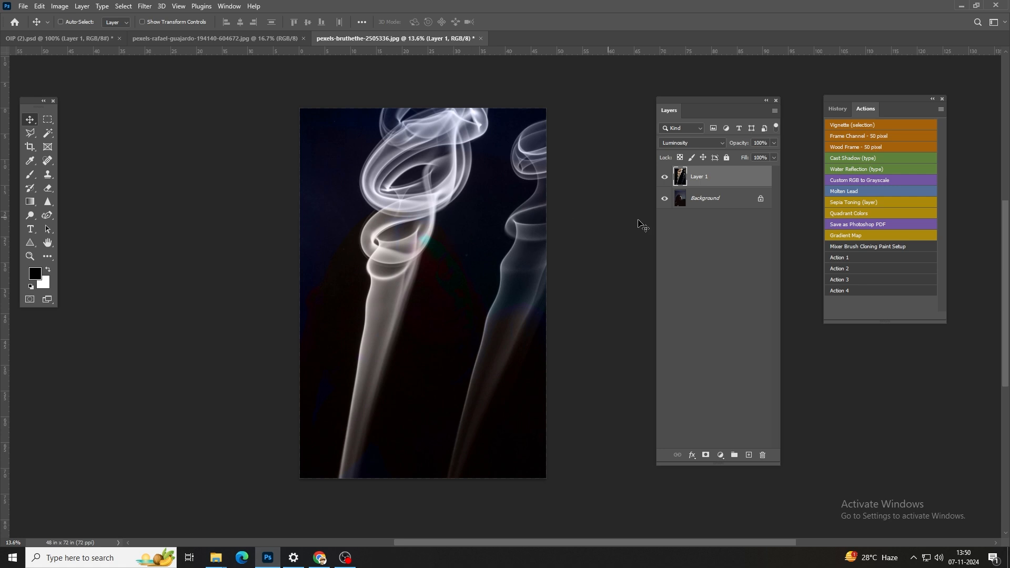
# - Desaturate the Background portrait to black and white with Hue/Saturation
pyautogui.click(697, 203)
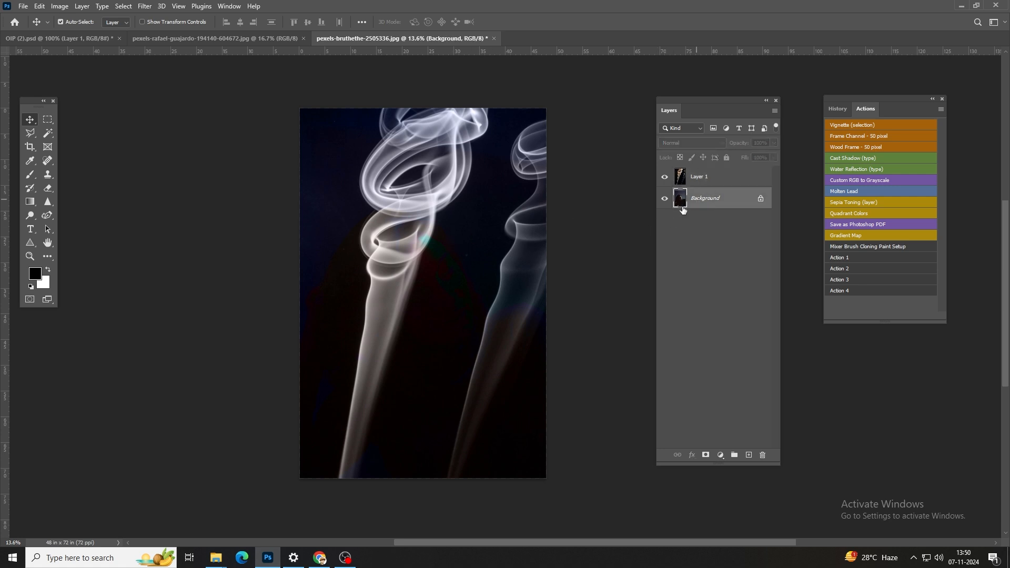
pyautogui.hotkey('ctrl', 'u')
pyautogui.press('Return')
pyautogui.scroll(7, 415, 227)
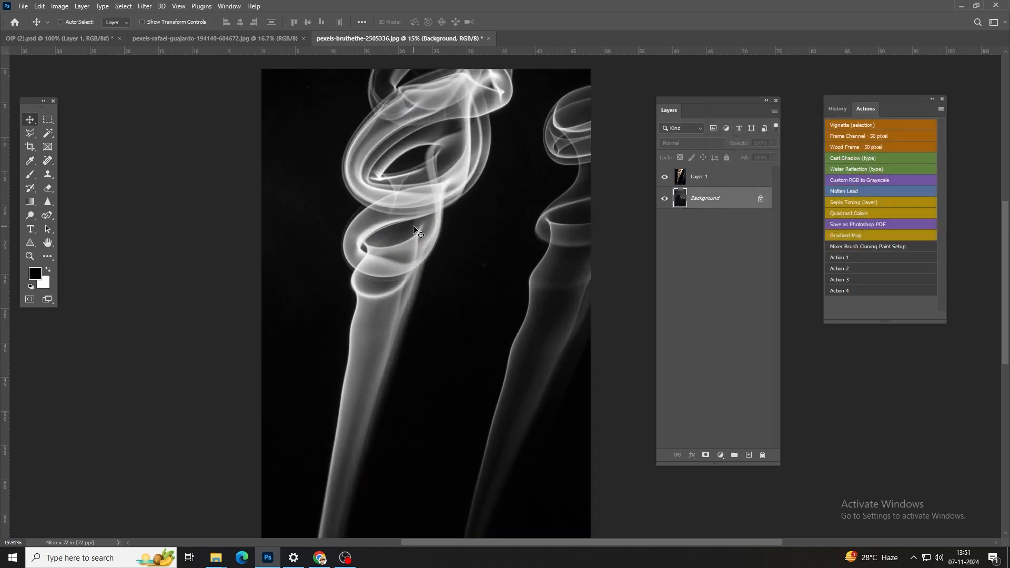
# - Select Layer 1 with the smoke image and set its blend mode to Color
pyautogui.click(708, 180)
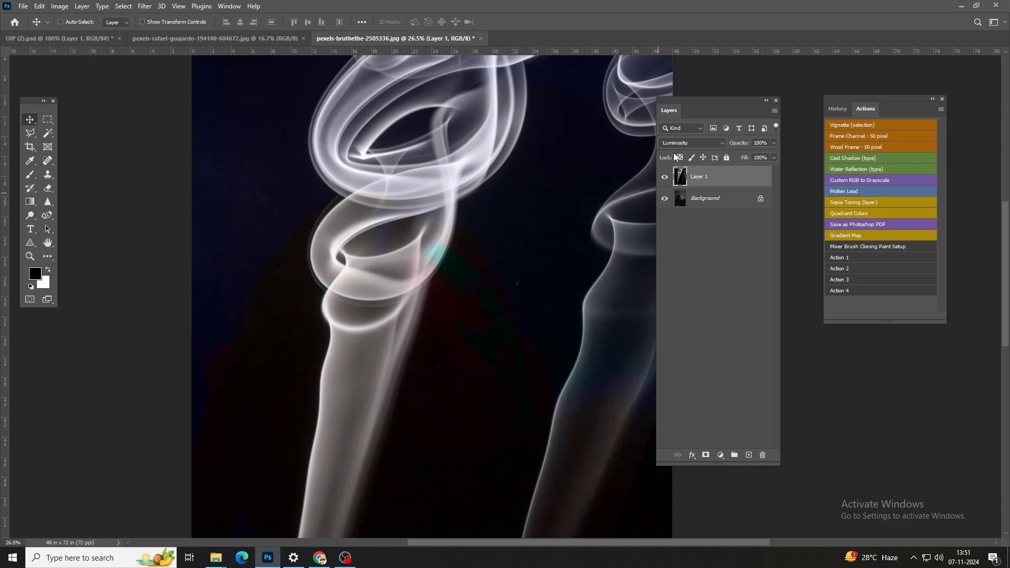
pyautogui.click(692, 143)
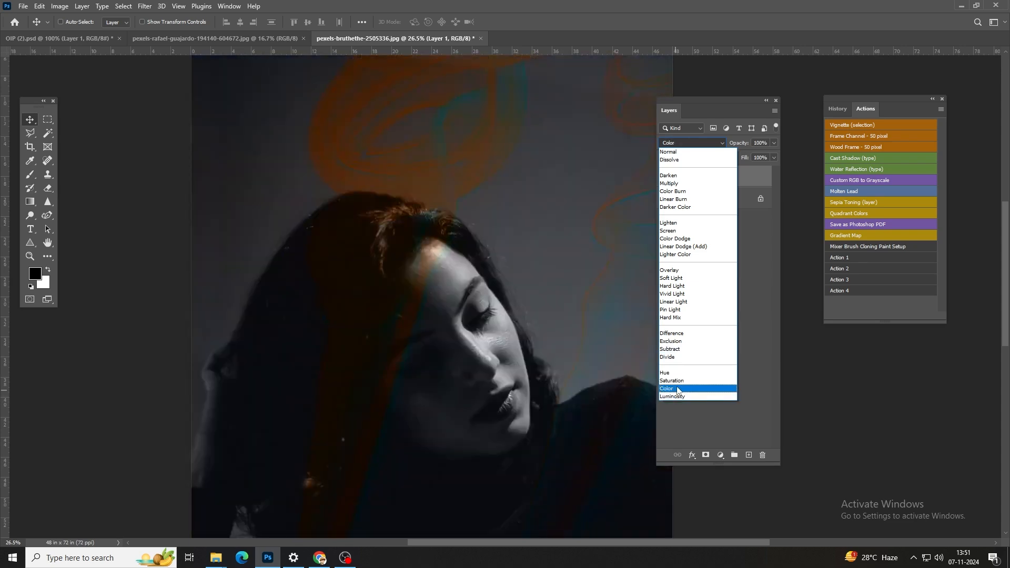
pyautogui.click(677, 388)
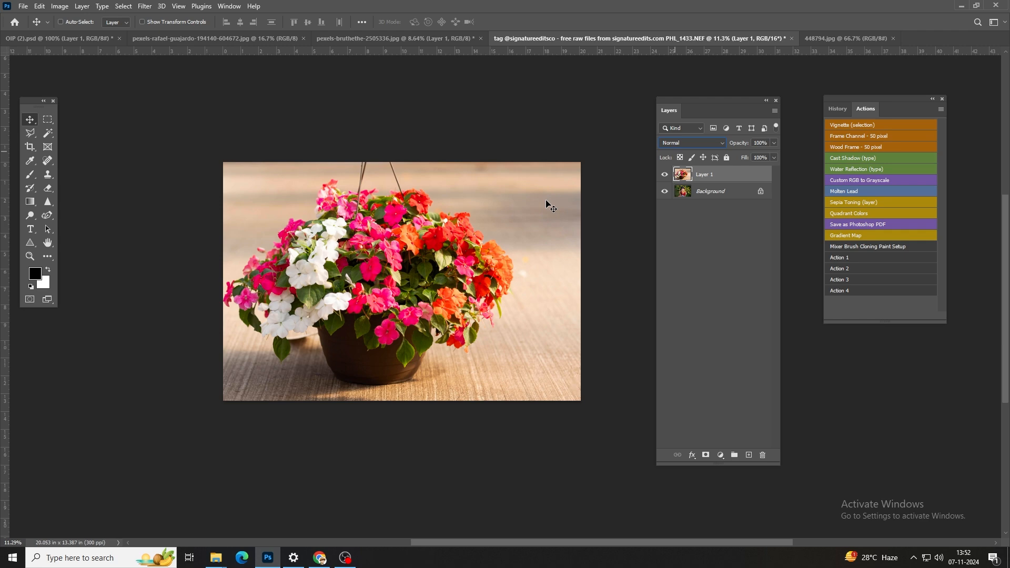
# - Set the potted flower layer's blend mode to Color in PHL_1433.NEF, and scale it to about 204.5% and reposition it over the portrait
pyautogui.click(671, 145)
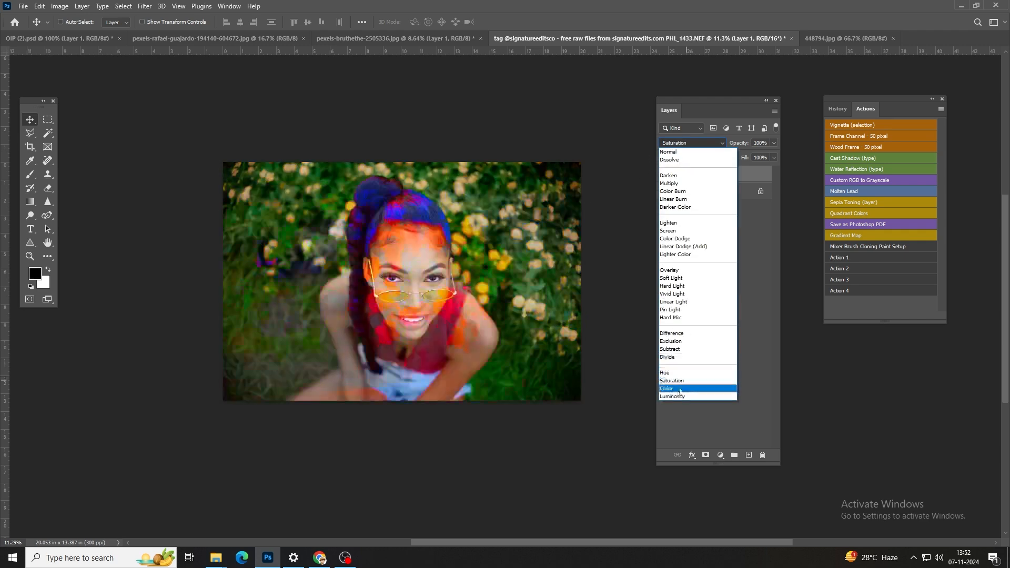
pyautogui.click(678, 389)
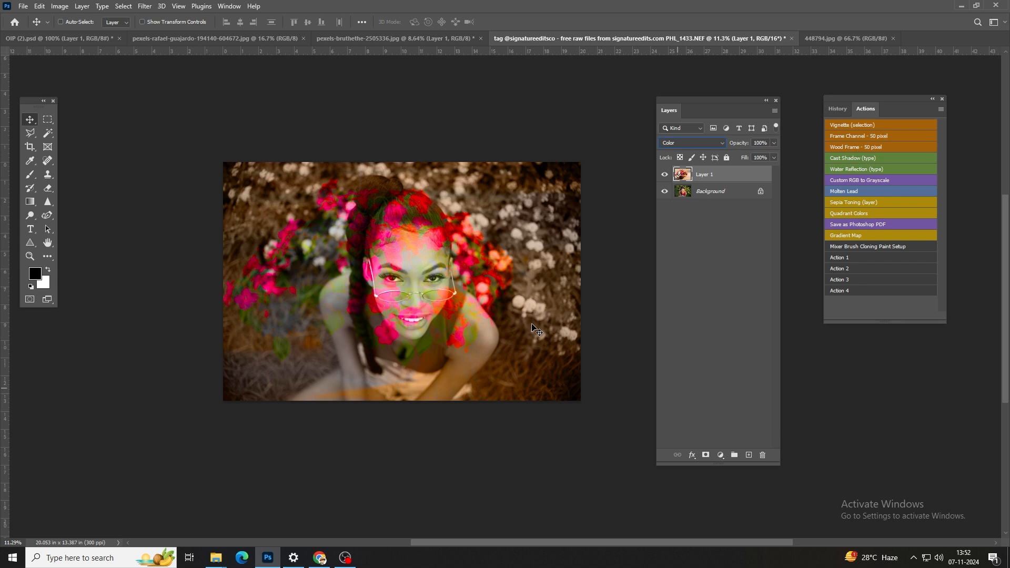
pyautogui.hotkey('ctrl', 't')
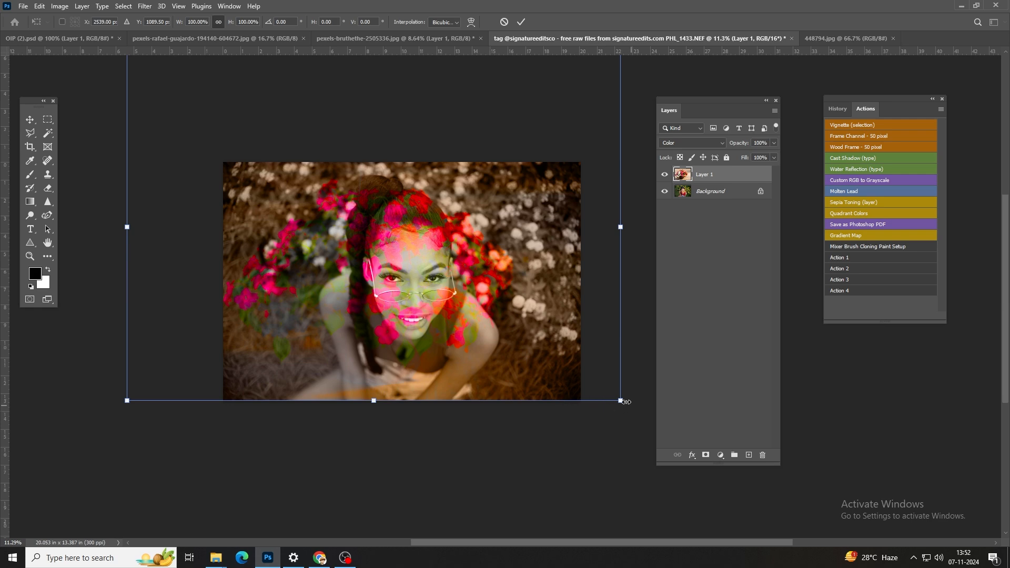
pyautogui.moveTo(623, 402); pyautogui.dragTo(723, 473)
pyautogui.moveTo(551, 403); pyautogui.dragTo(213, 436)
pyautogui.moveTo(381, 290); pyautogui.dragTo(668, 264)
pyautogui.moveTo(427, 312); pyautogui.dragTo(557, 280)
pyautogui.moveTo(449, 289); pyautogui.dragTo(573, 329)
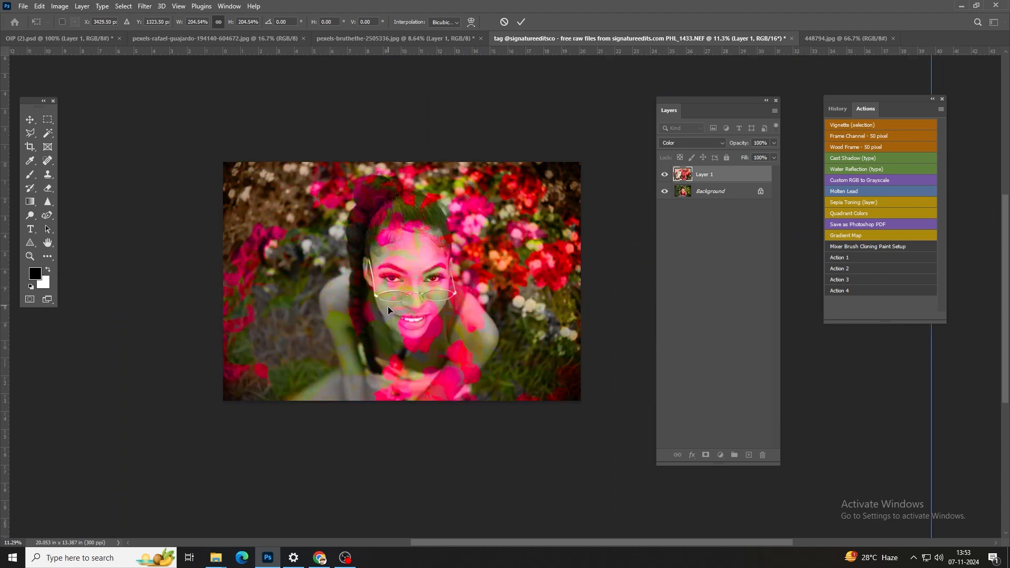
pyautogui.moveTo(388, 311); pyautogui.dragTo(663, 388)
pyautogui.press('Return')
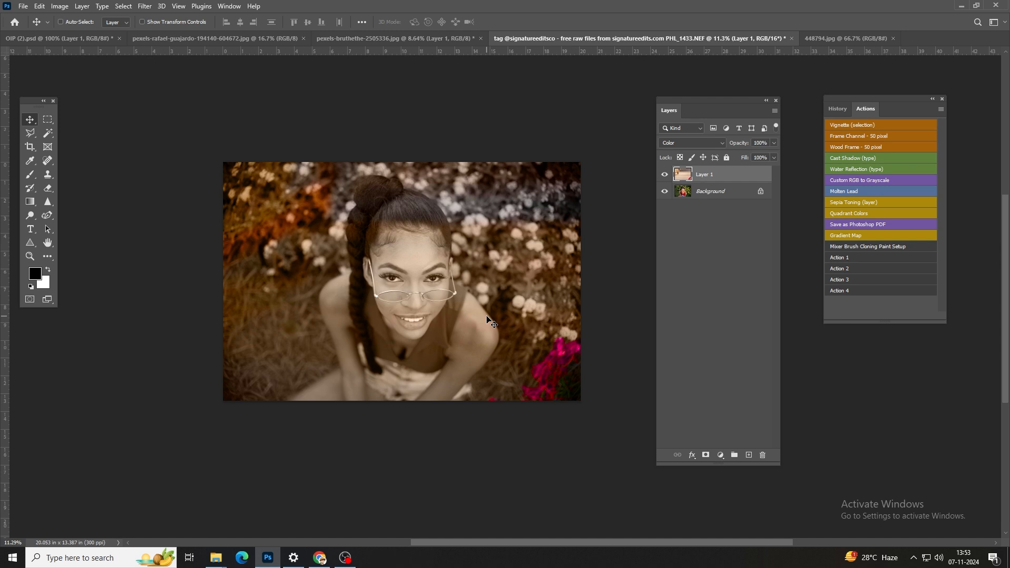
# - Keep the Color blend mode on Layer 1, select that layer from the canvas, and delete it
pyautogui.click(671, 141)
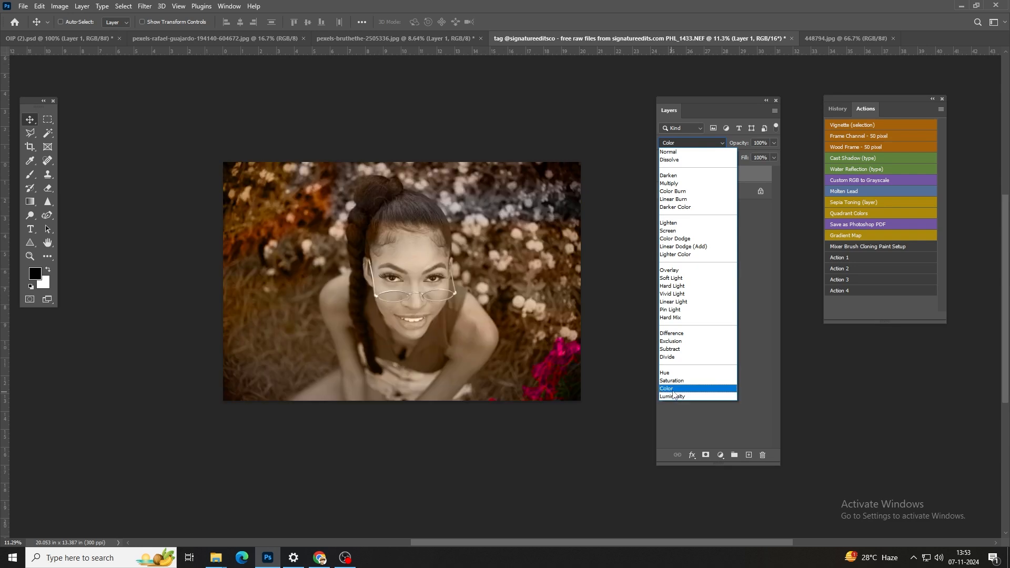
pyautogui.click(674, 390)
pyautogui.rightClick(344, 245)
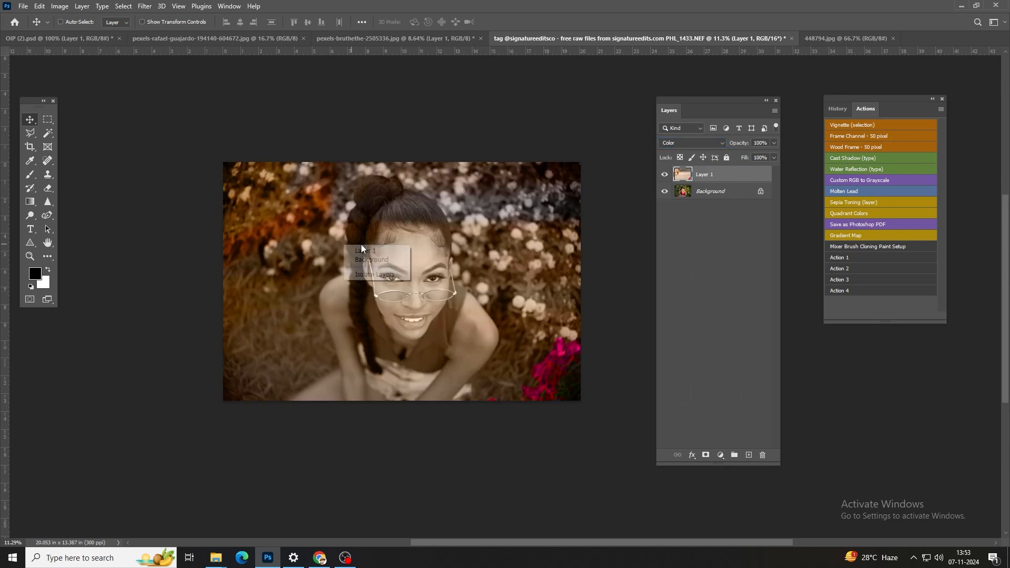
pyautogui.click(355, 251)
pyautogui.press('Delete')
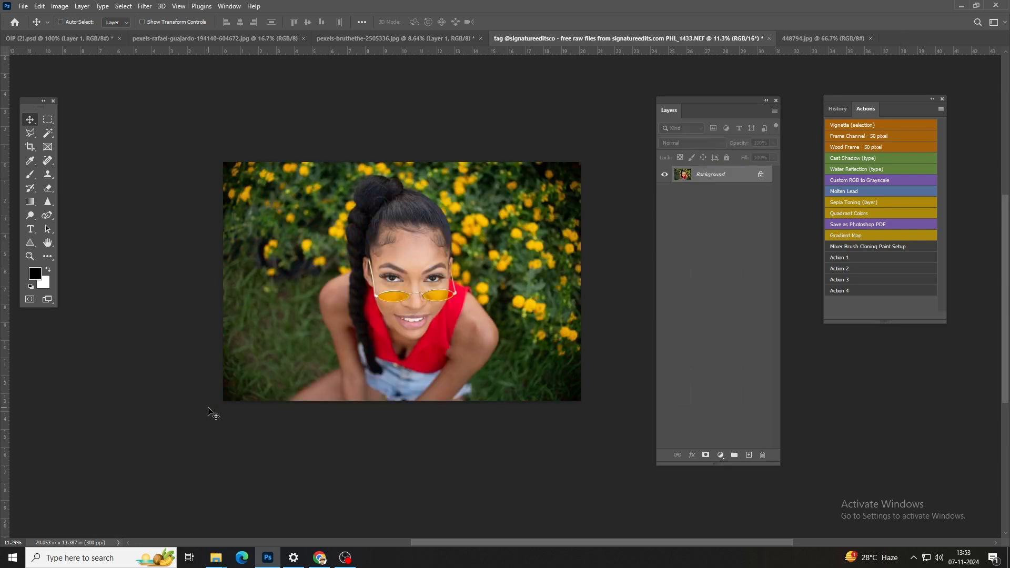
# - Open the hanging flower basket photo and bring it into the PHL_1433.NEF portrait document as a layer covering the whole picture
pyautogui.click(268, 558)
pyautogui.click(710, 426)
pyautogui.moveTo(324, 300); pyautogui.dragTo(330, 46)
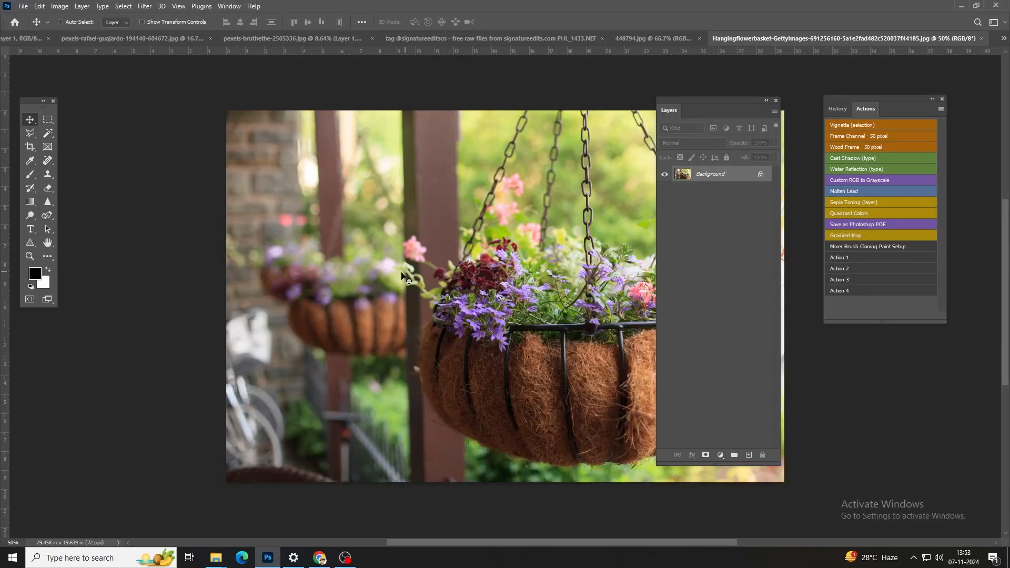
pyautogui.scroll(-5, 413, 275)
pyautogui.moveTo(428, 279); pyautogui.dragTo(619, 130)
pyautogui.press('Return')
# - Set the blend mode of the flower basket layer in PHL_1433.NEF to Color
pyautogui.click(679, 143)
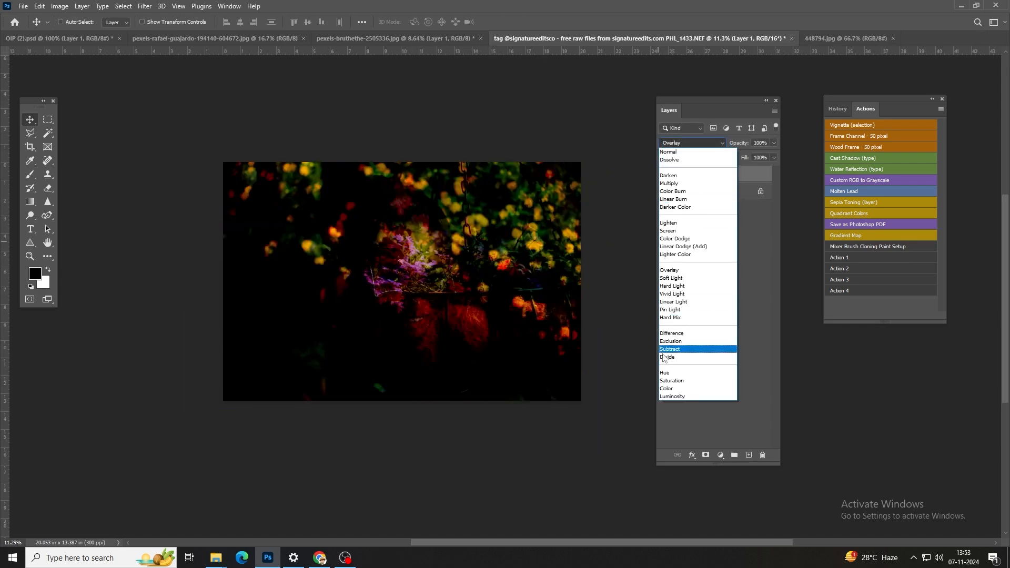
pyautogui.click(684, 387)
pyautogui.moveTo(403, 287); pyautogui.dragTo(378, 330)
pyautogui.scroll(-3, 377, 330)
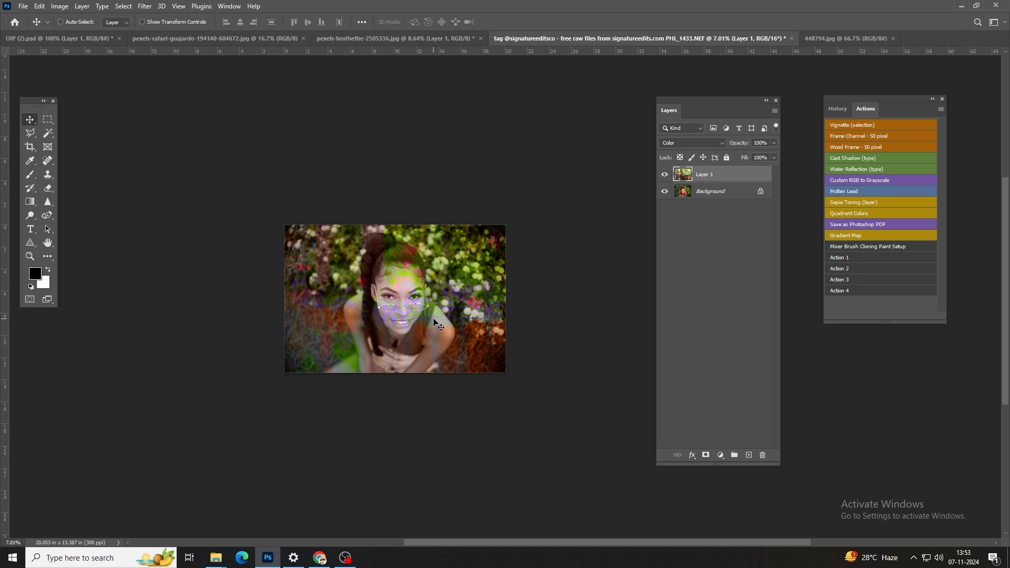
# - Apply a Gaussian Blur to the flower basket layer with a radius of about 424 pixels
pyautogui.click(145, 6)
pyautogui.moveTo(210, 140)
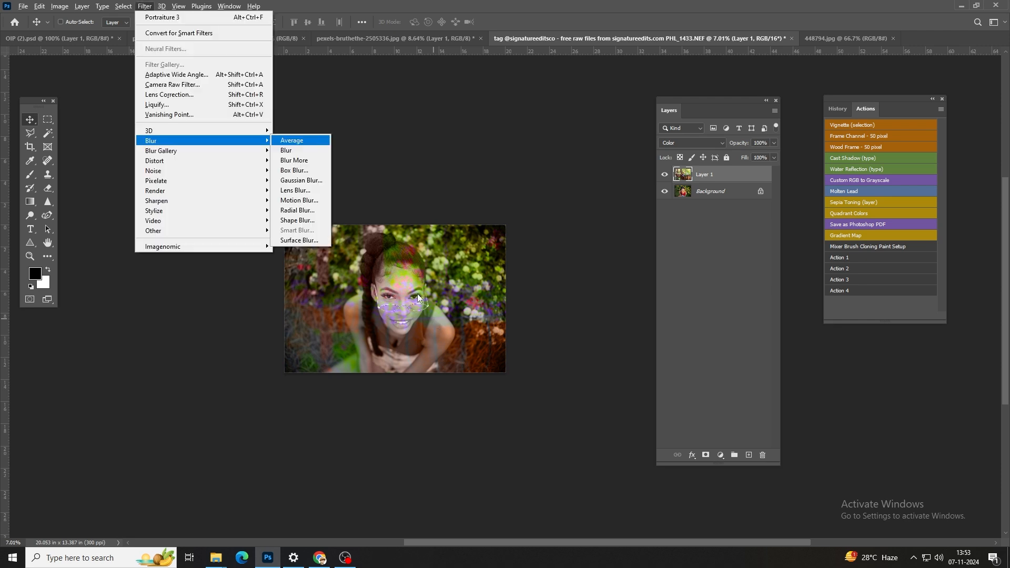
pyautogui.click(298, 181)
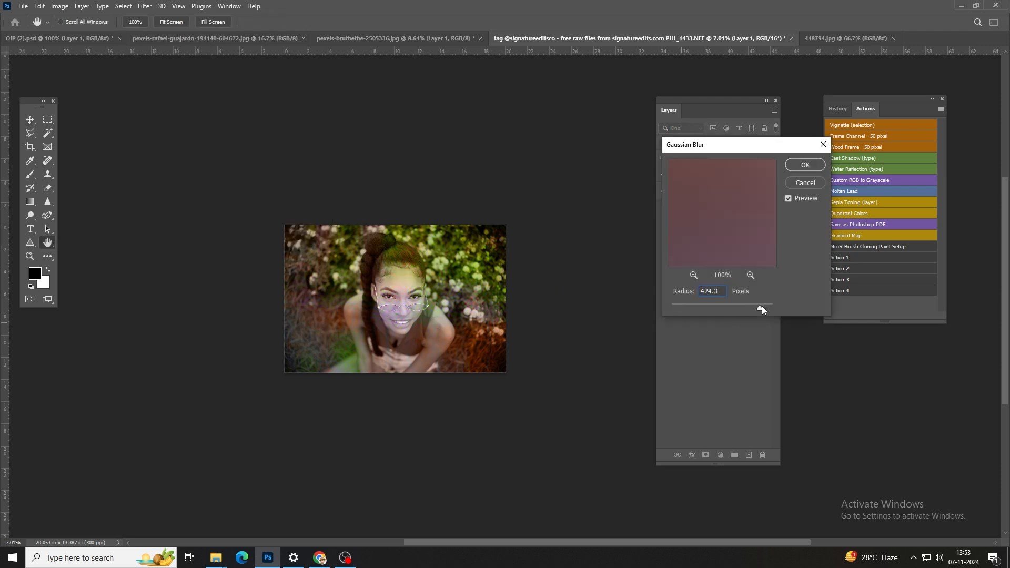
pyautogui.press('Return')
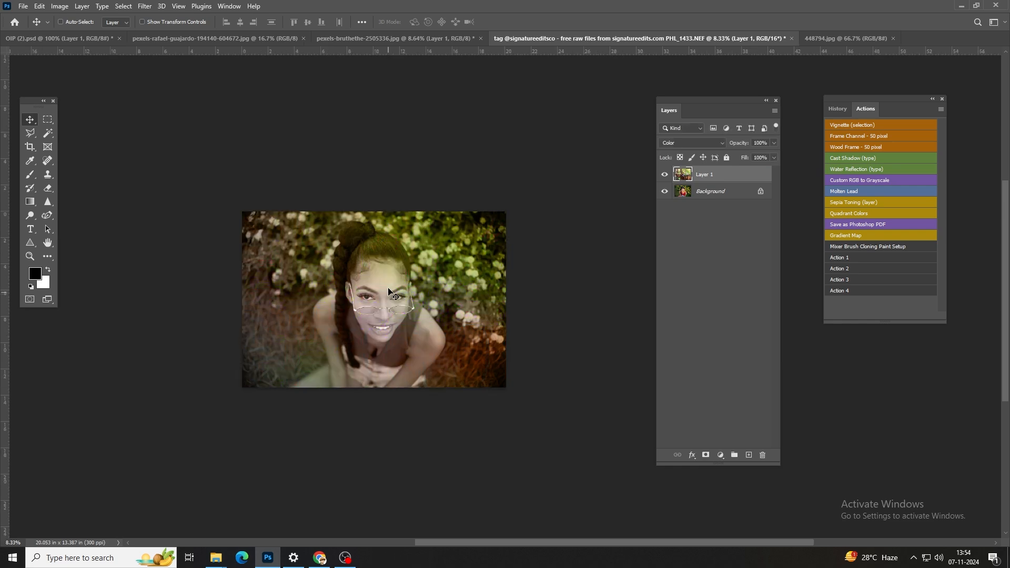
# - Compare the portrait with and without the blurred color layer by hiding and showing Layer 1
pyautogui.scroll(5, 373, 308)
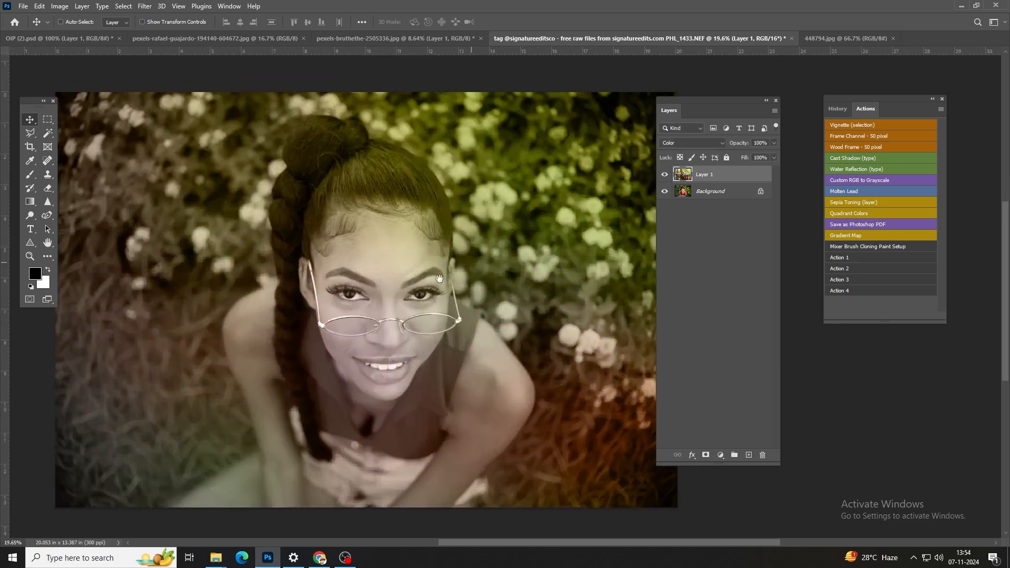
pyautogui.moveTo(382, 318); pyautogui.dragTo(415, 300)
pyautogui.click(664, 175)
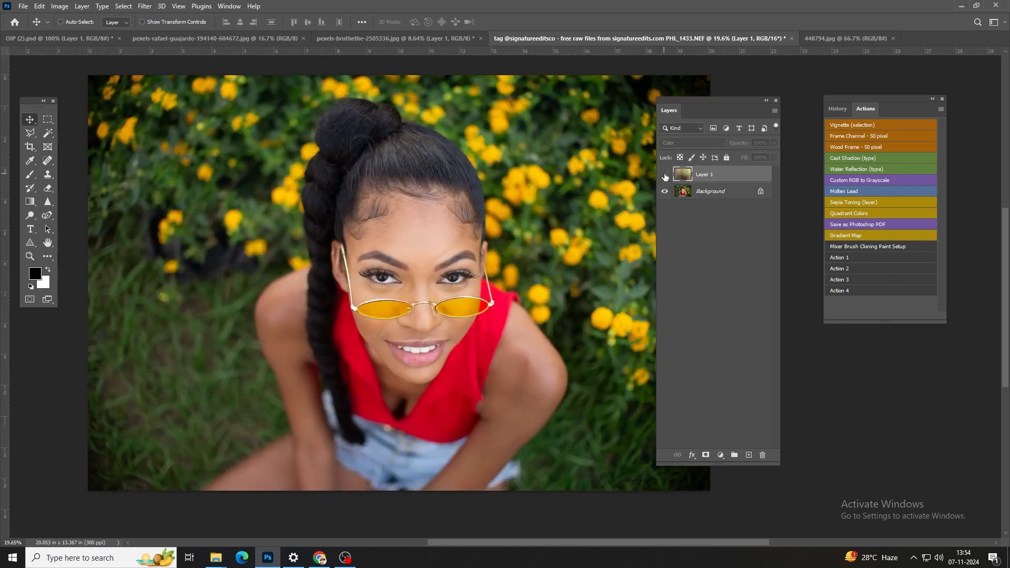
pyautogui.click(665, 175)
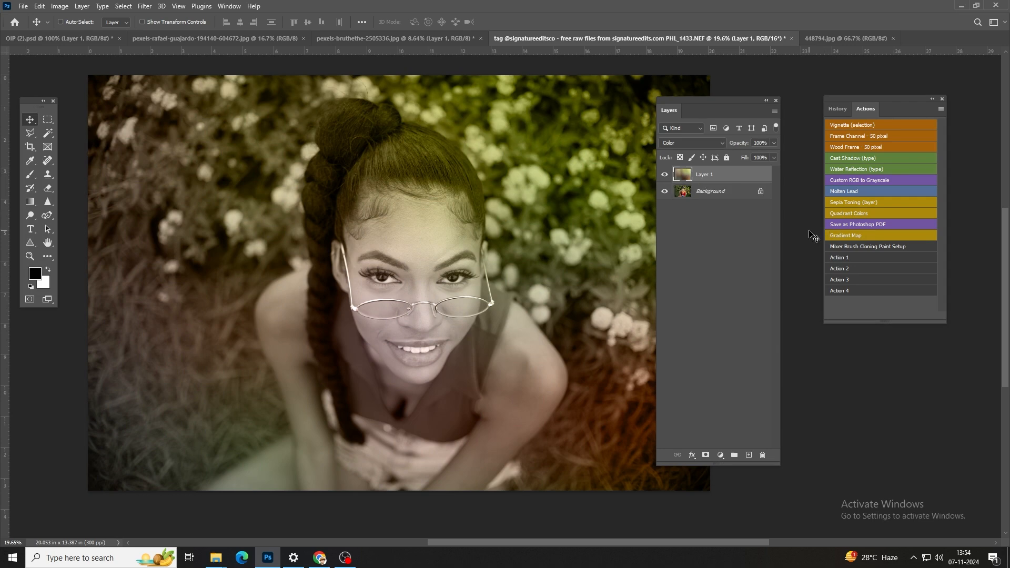
# - Try the Saturation blend mode on the blurred Layer 1
pyautogui.click(670, 145)
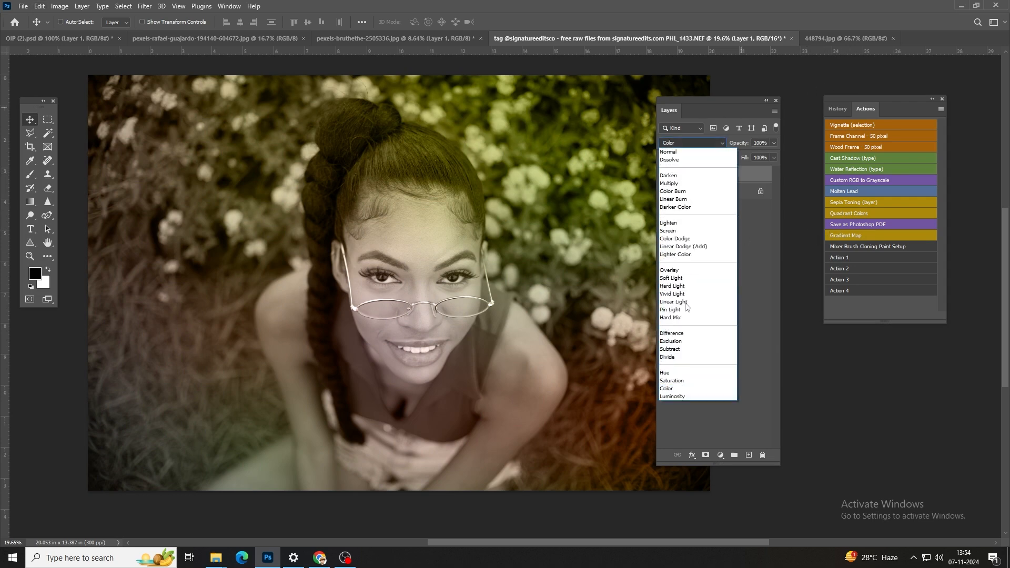
pyautogui.click(677, 388)
pyautogui.scroll(1, 680, 147)
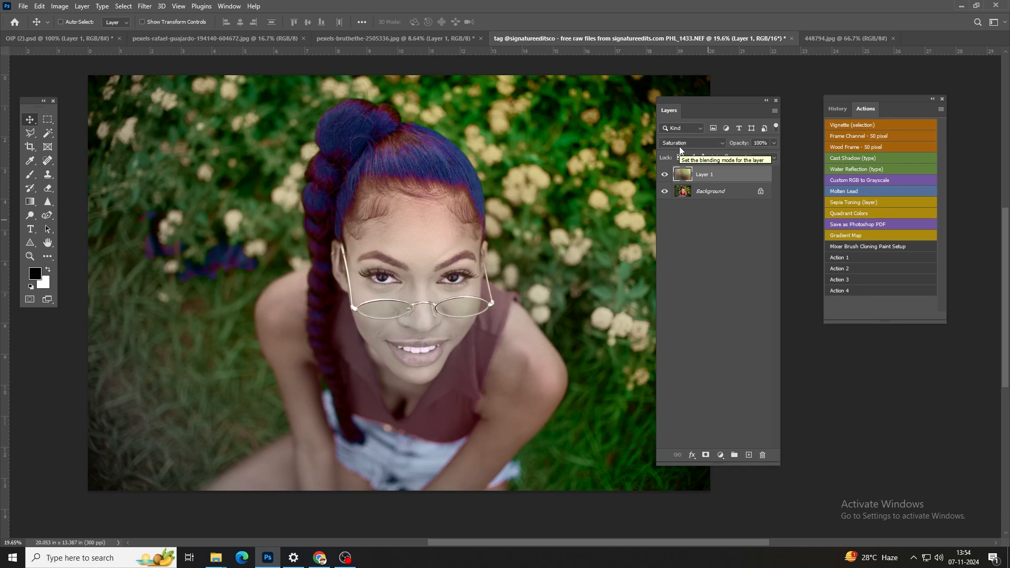
pyautogui.click(680, 148)
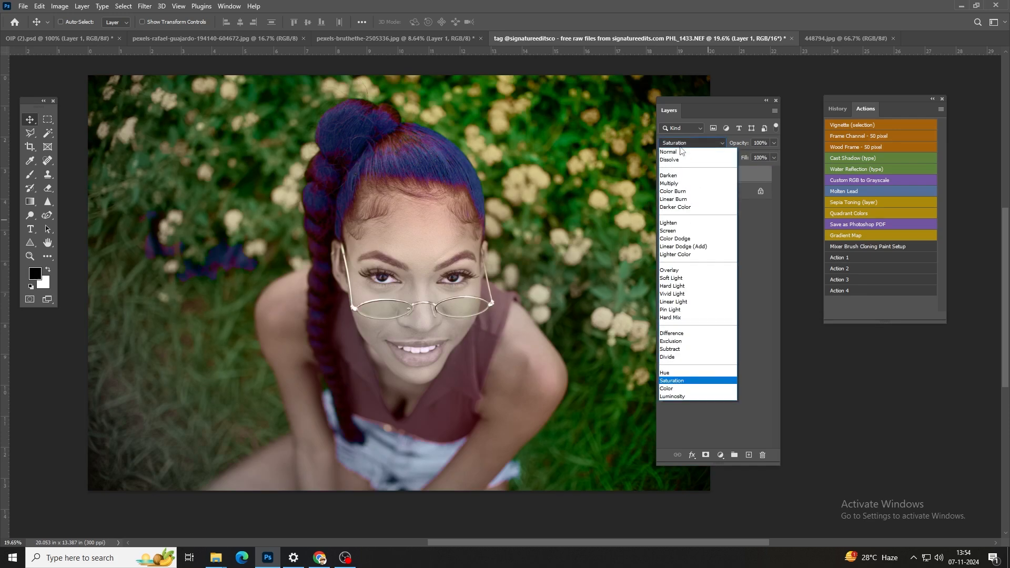
pyautogui.click(455, 172)
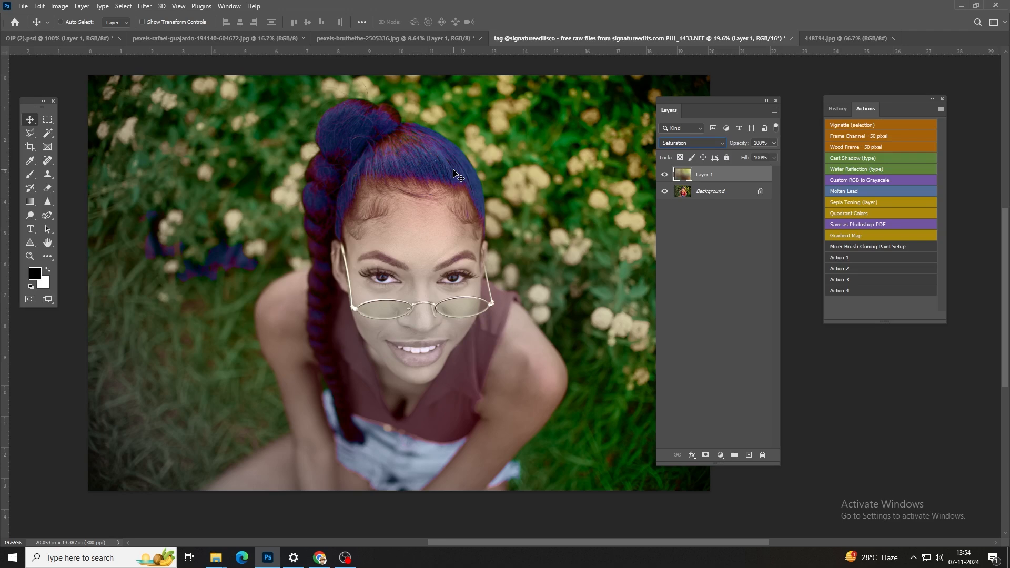
# - Switch to the pexels-bruthethe-2505336.jpg document and cycle the smoke layer's blend mode through Luminosity and Dissolve
pyautogui.click(363, 38)
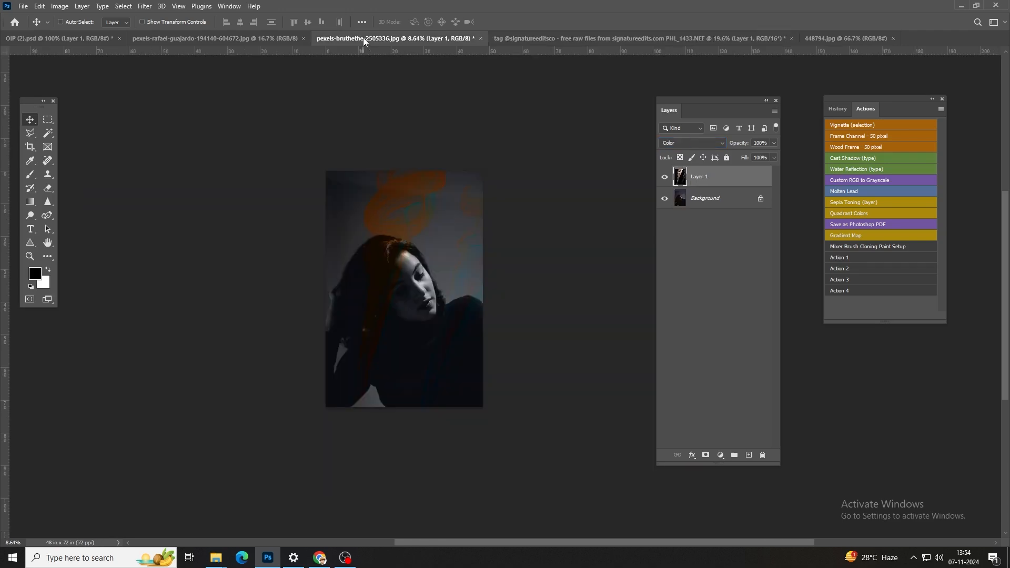
pyautogui.rightClick(421, 230)
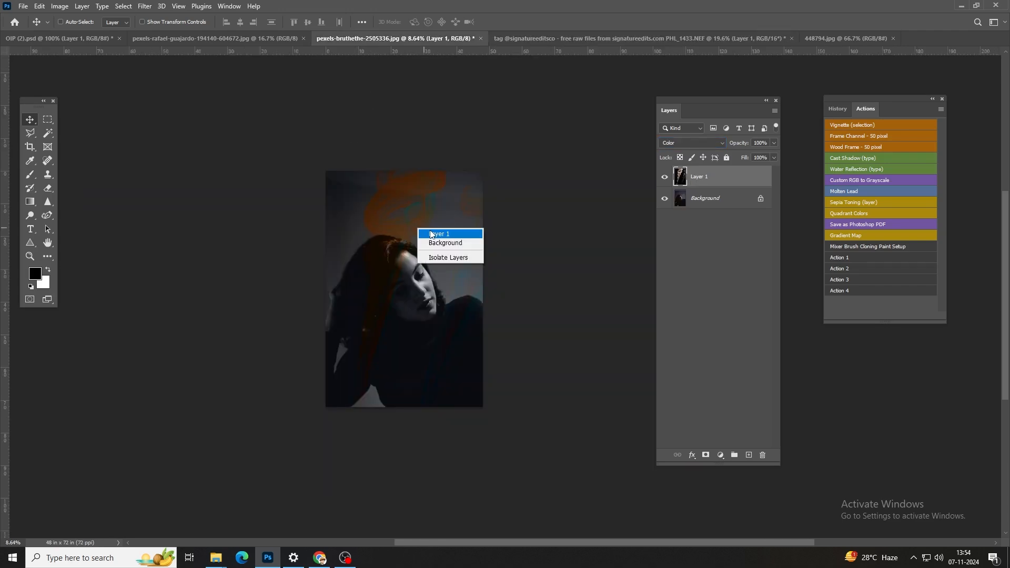
pyautogui.press('Escape')
pyautogui.hotkey('shift', '+')
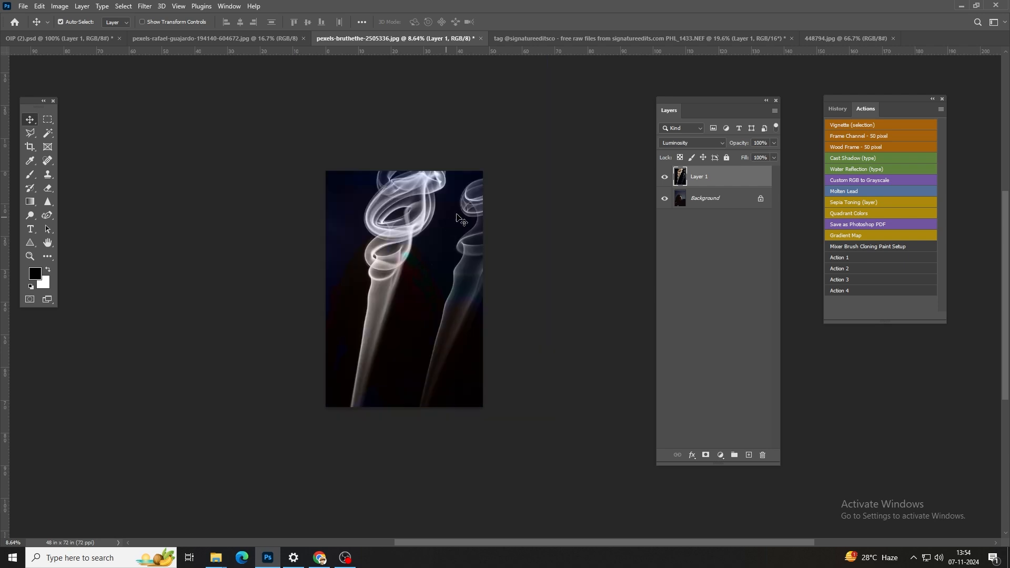
pyautogui.hotkey('shift', '+')
pyautogui.hotkey('ctrl', 'z')
pyautogui.hotkey('shift', '+')
pyautogui.hotkey('shift', '+')
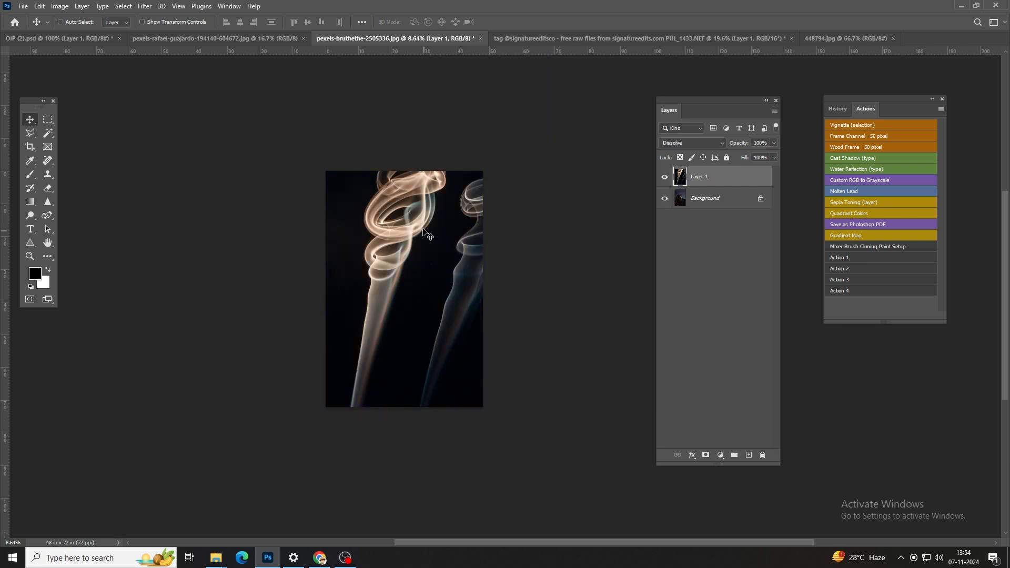
# - Set the smoke layer's blend mode to Saturation and try moving the smoke over the woman's face
pyautogui.click(684, 143)
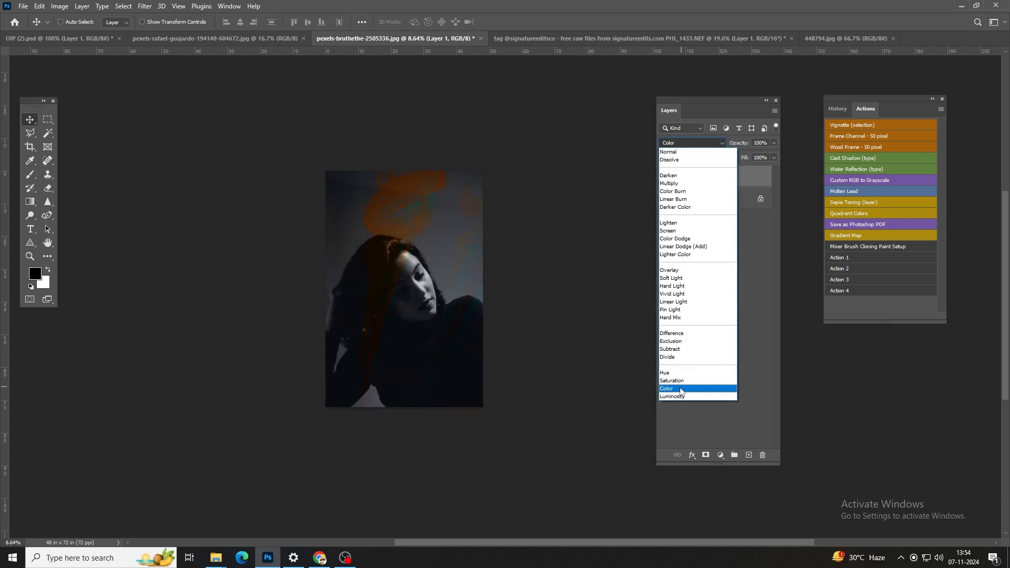
pyautogui.click(680, 381)
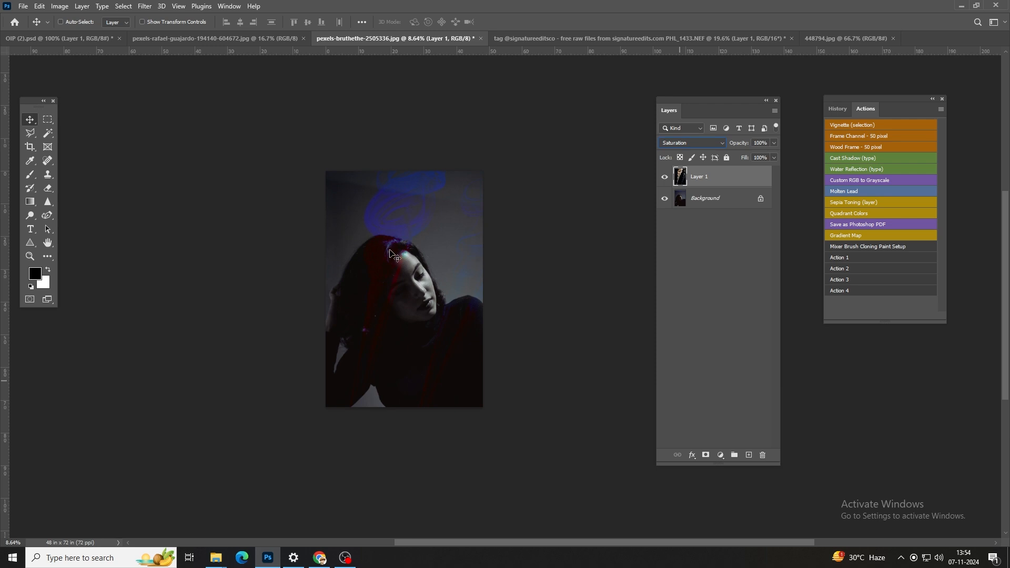
pyautogui.scroll(4, 395, 256)
pyautogui.scroll(-3, 405, 302)
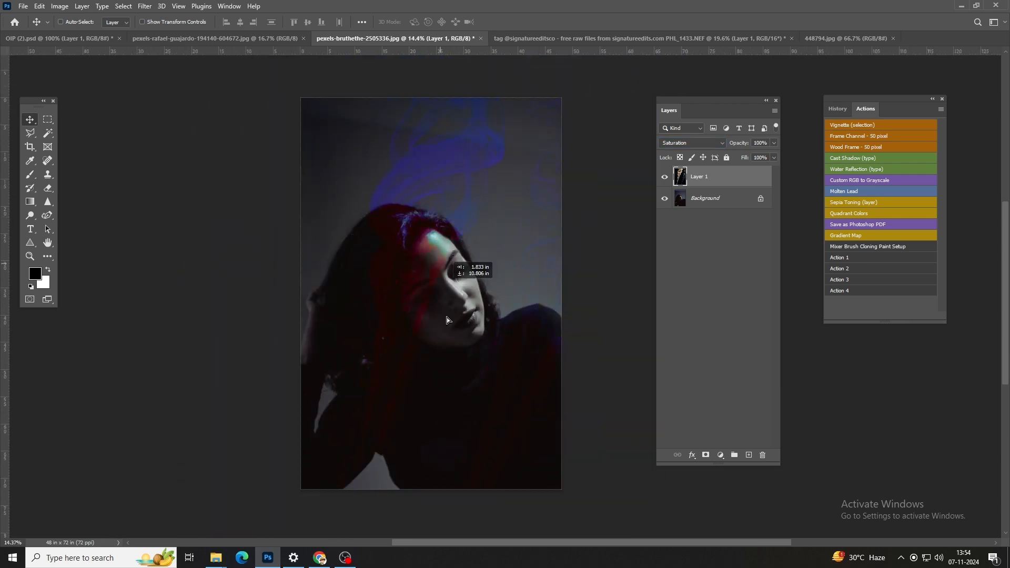
pyautogui.moveTo(526, 340); pyautogui.dragTo(433, 258)
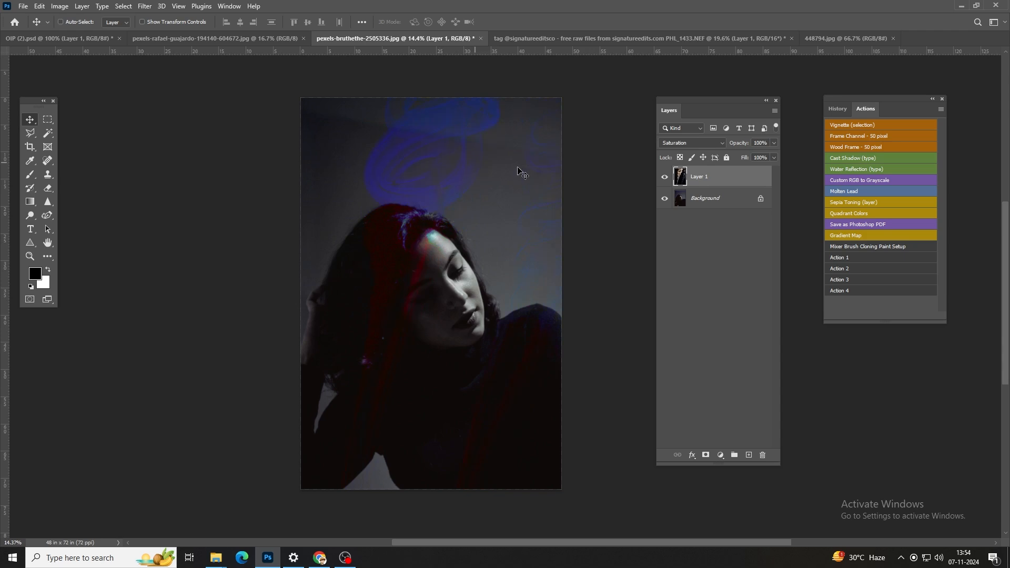
# - Return to the PHL_1433.NEF document and set the blurred Layer 1's blend mode to Hue
pyautogui.click(526, 39)
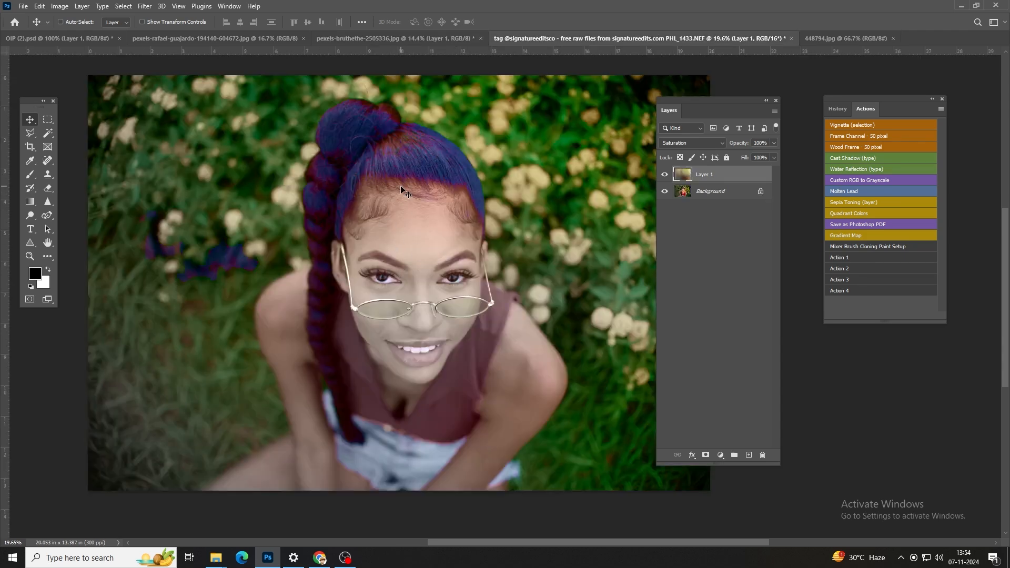
pyautogui.moveTo(398, 236); pyautogui.dragTo(349, 234)
pyautogui.click(692, 143)
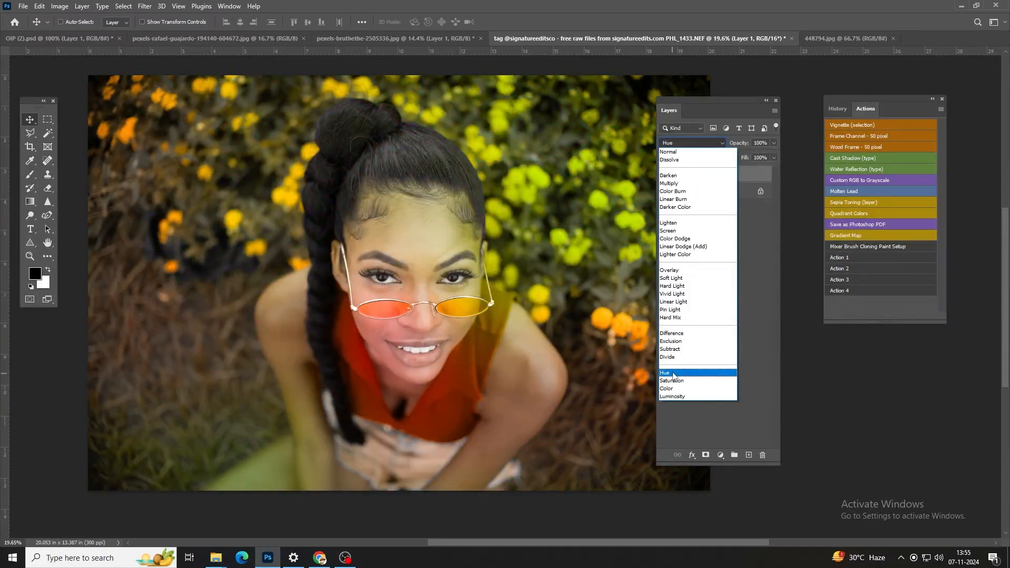
pyautogui.click(674, 373)
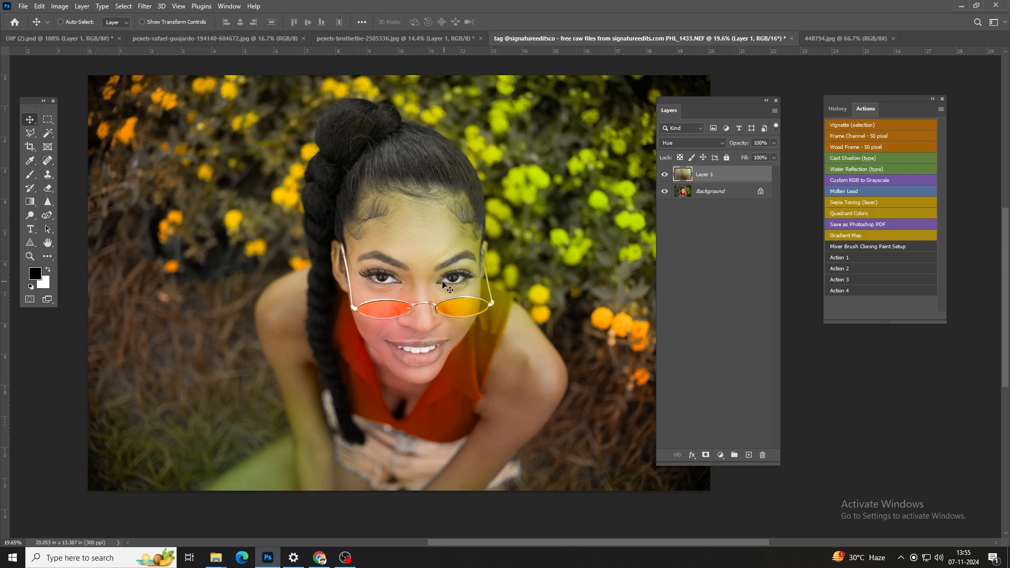
pyautogui.scroll(5, 430, 267)
pyautogui.scroll(-6, 431, 267)
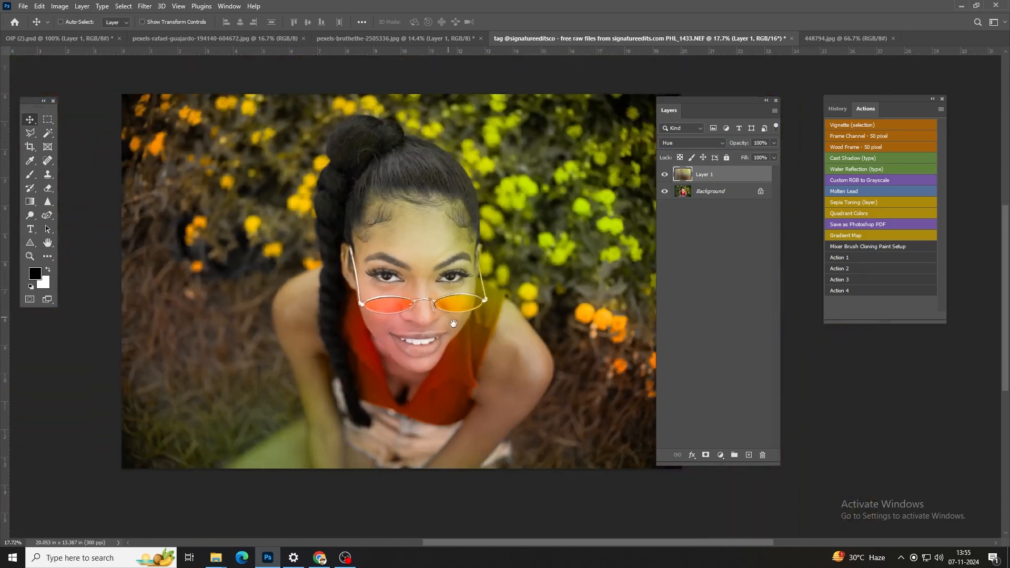
pyautogui.moveTo(451, 321); pyautogui.dragTo(425, 307)
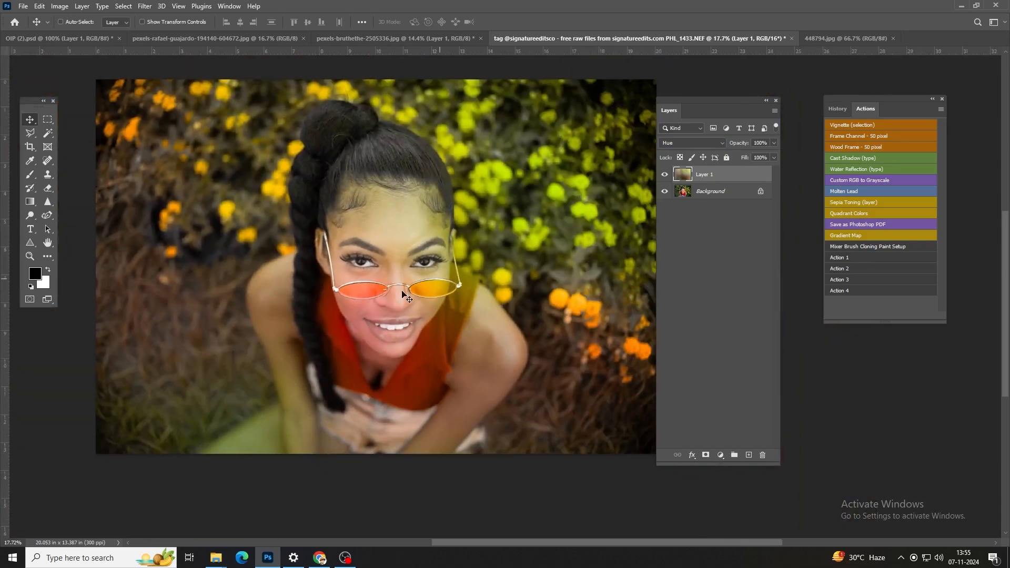
# - Compare the two layers' contributions by hiding and showing Layer 1, then the Background
pyautogui.click(665, 175)
pyautogui.click(665, 175)
pyautogui.click(666, 193)
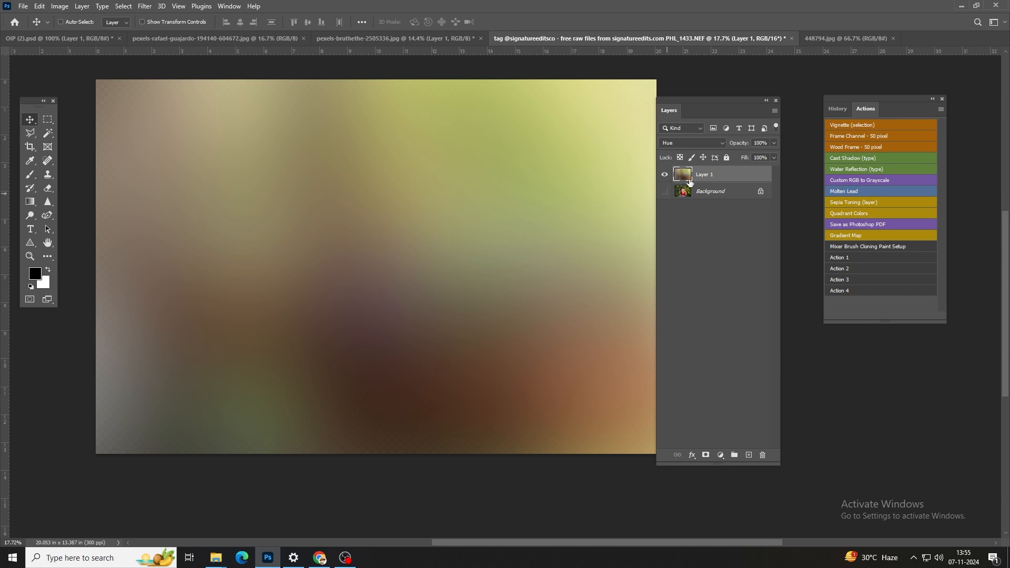
pyautogui.click(666, 193)
# - Try the Divide blend mode on Layer 1, then return it to Hue
pyautogui.click(684, 142)
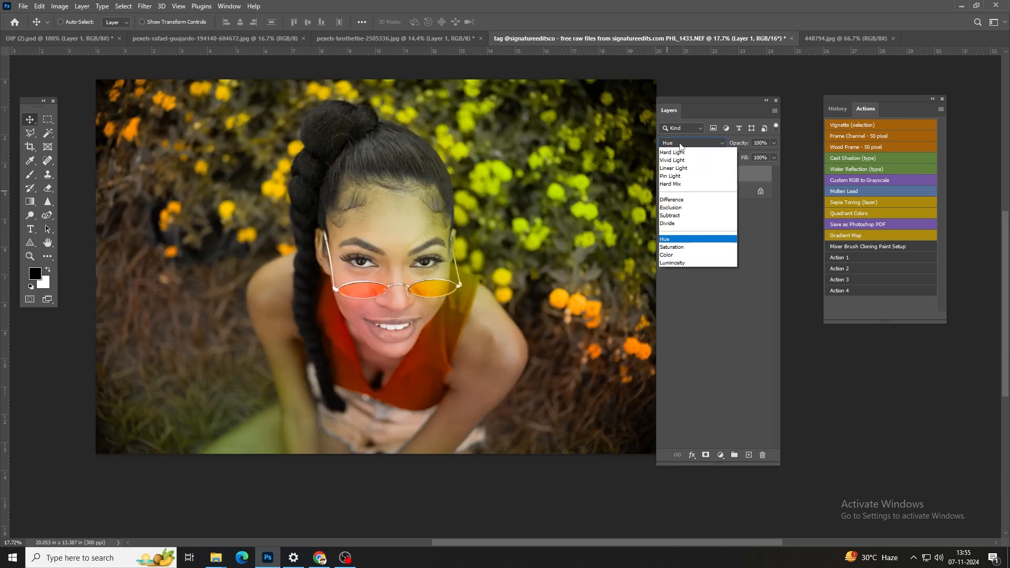
pyautogui.click(677, 154)
pyautogui.click(680, 143)
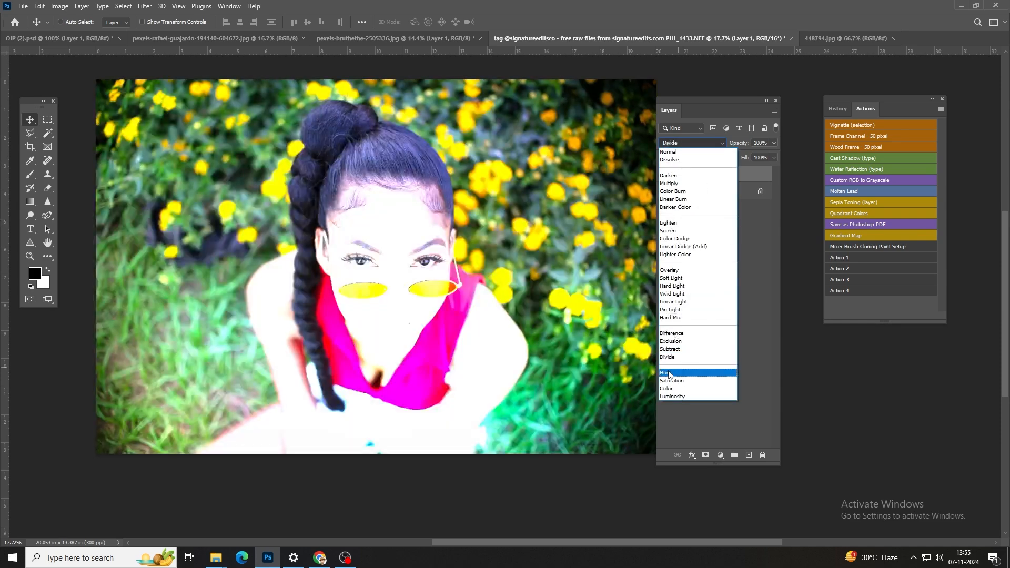
pyautogui.click(669, 374)
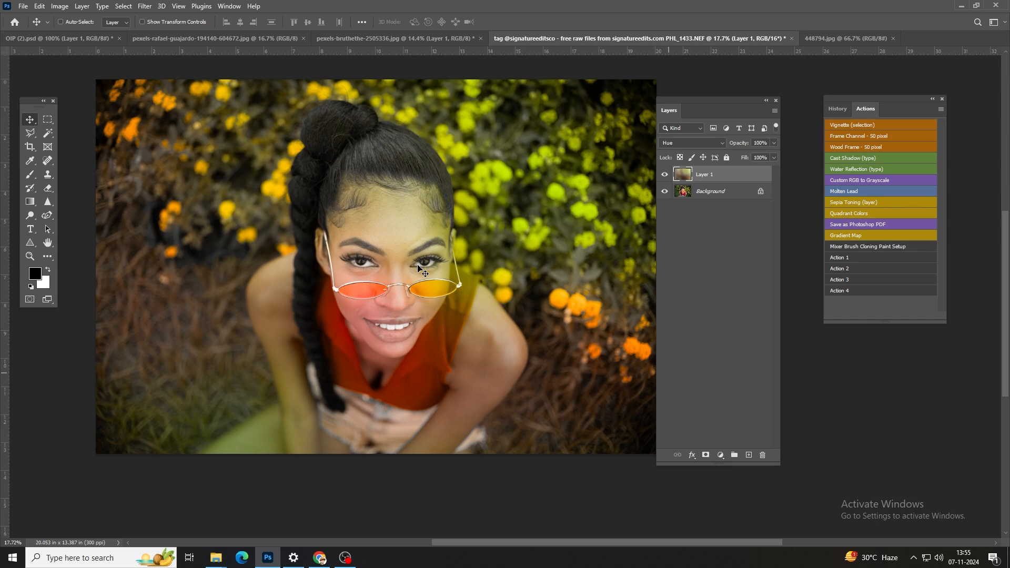
# - Try shifting Layer 1's hue slightly with the Hue/Saturation adjustment
pyautogui.hotkey('ctrl', 'u')
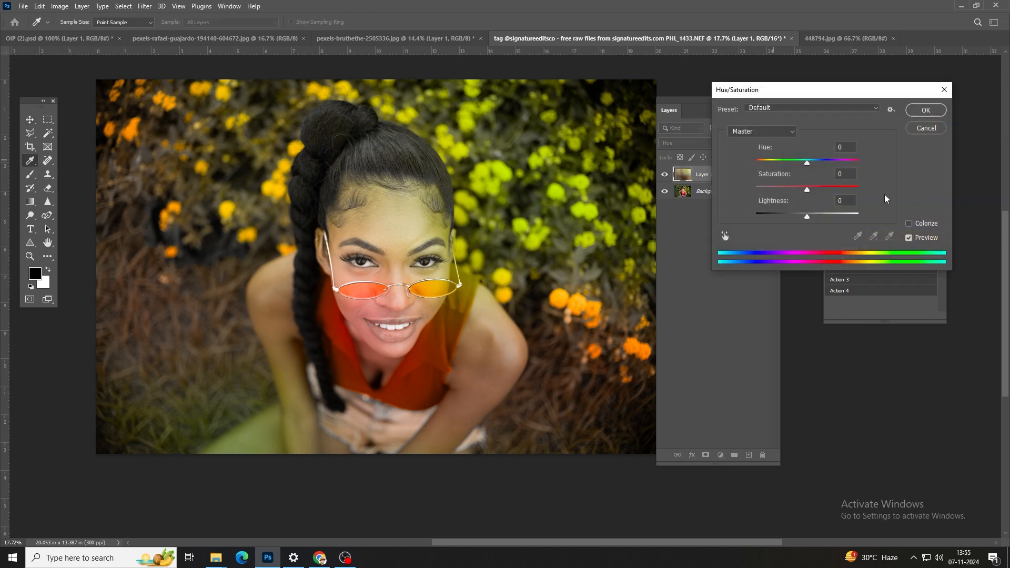
pyautogui.moveTo(808, 166)
pyautogui.mouseDown()
pyautogui.moveTo(756, 163)
pyautogui.moveTo(819, 164)
pyautogui.mouseUp()
pyautogui.click(926, 109)
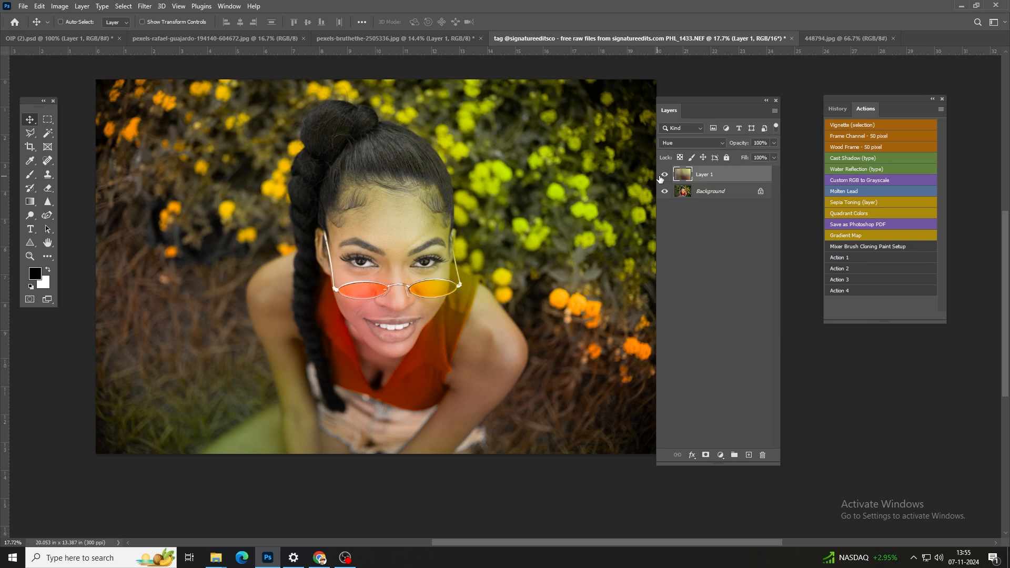
# - Cycle Layer 1's blend mode from Dissolve through the darkening modes to Lighten
pyautogui.click(669, 144)
pyautogui.scroll(3, 669, 147)
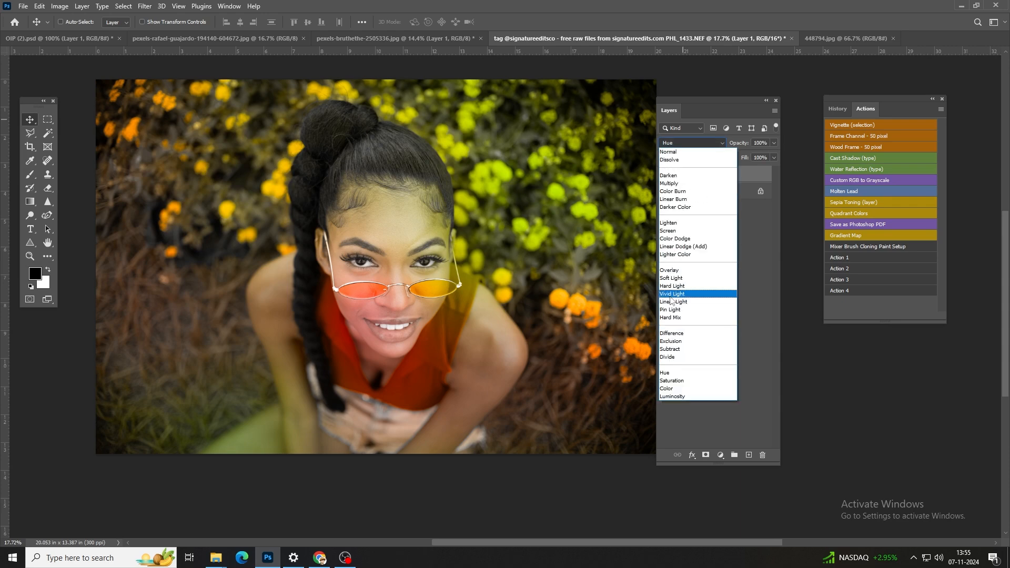
pyautogui.click(669, 151)
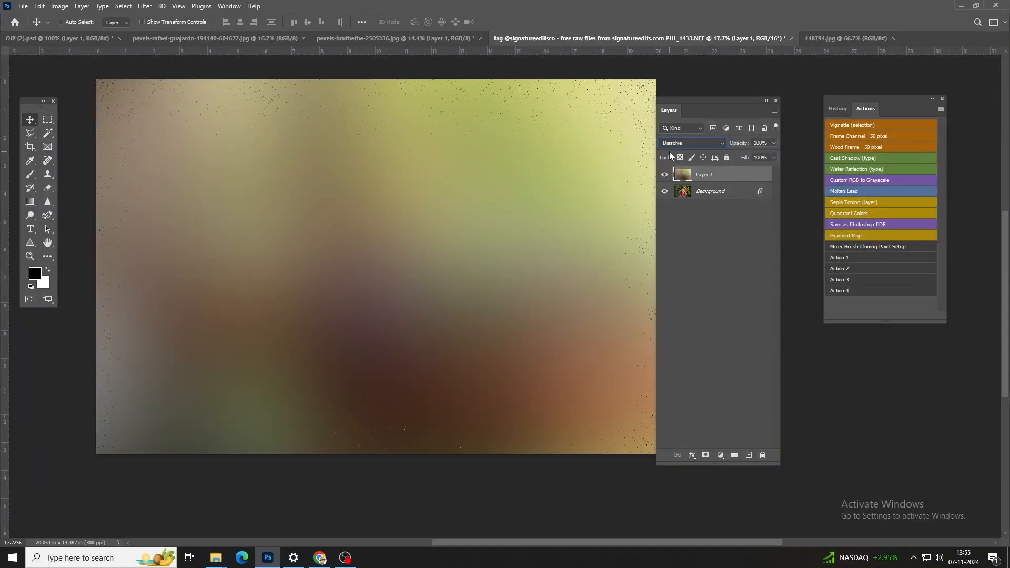
pyautogui.press('Down')
pyautogui.press('Down')
pyautogui.press('Down')
pyautogui.press('Down')
pyautogui.press('Down')
pyautogui.press('Down')
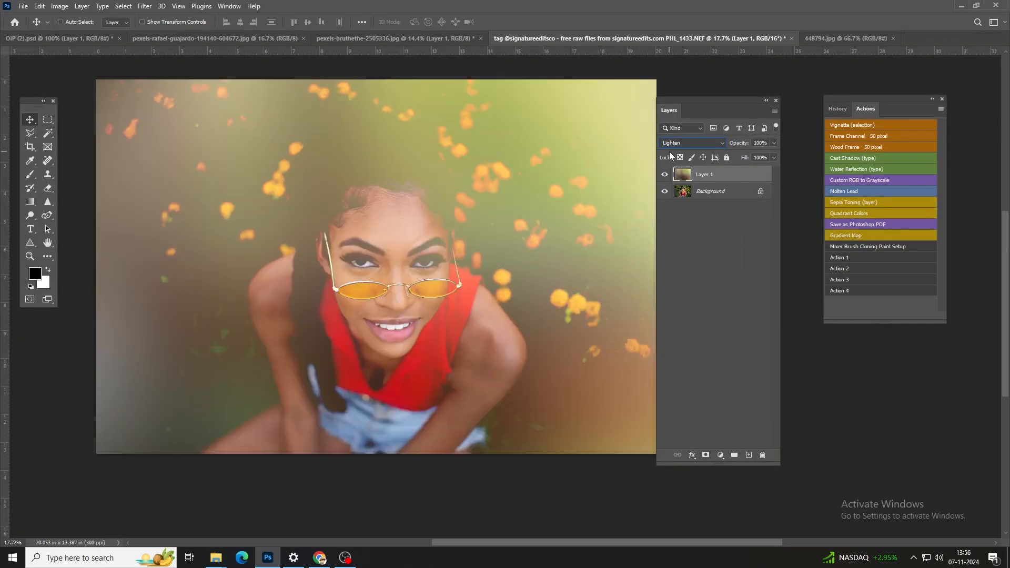
# - Step Layer 1's blend mode onward through Color Dodge and Linear Dodge (Add) to Soft Light
pyautogui.press('Down')
pyautogui.press('Down')
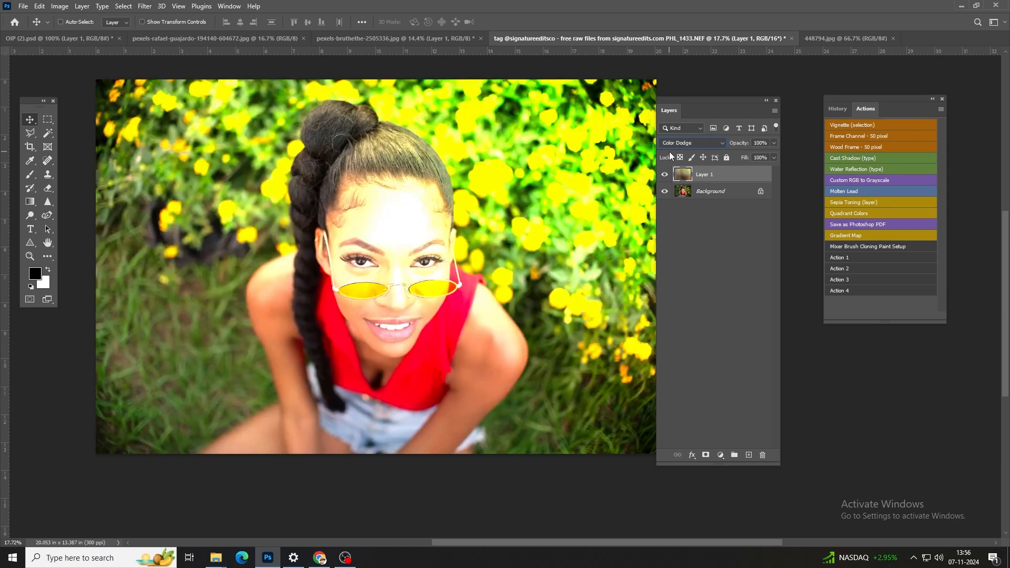
pyautogui.hotkey('shift', '+')
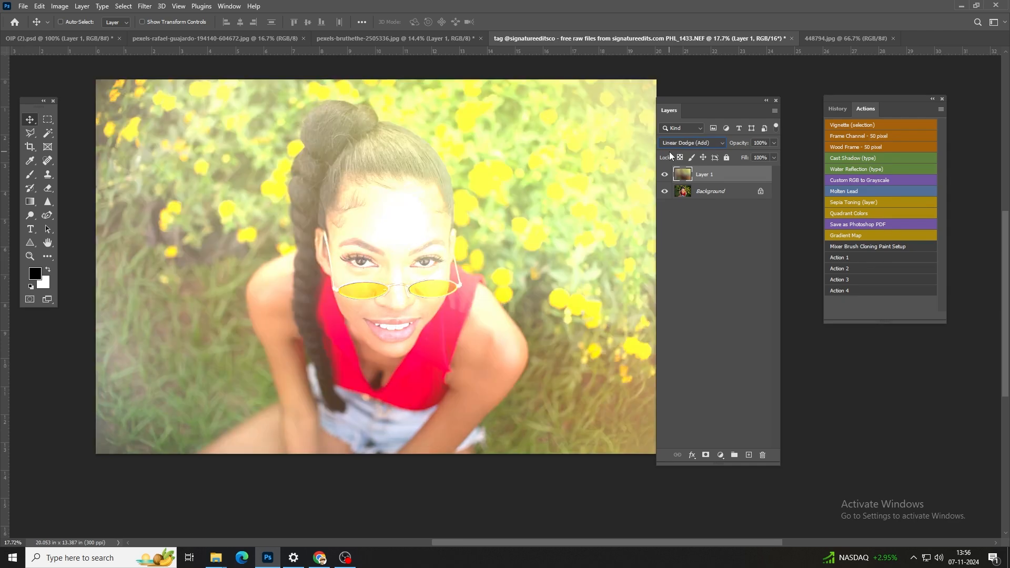
pyautogui.hotkey('shift', '+')
pyautogui.hotkey('shift', '+')
pyautogui.hotkey('shift', '+')
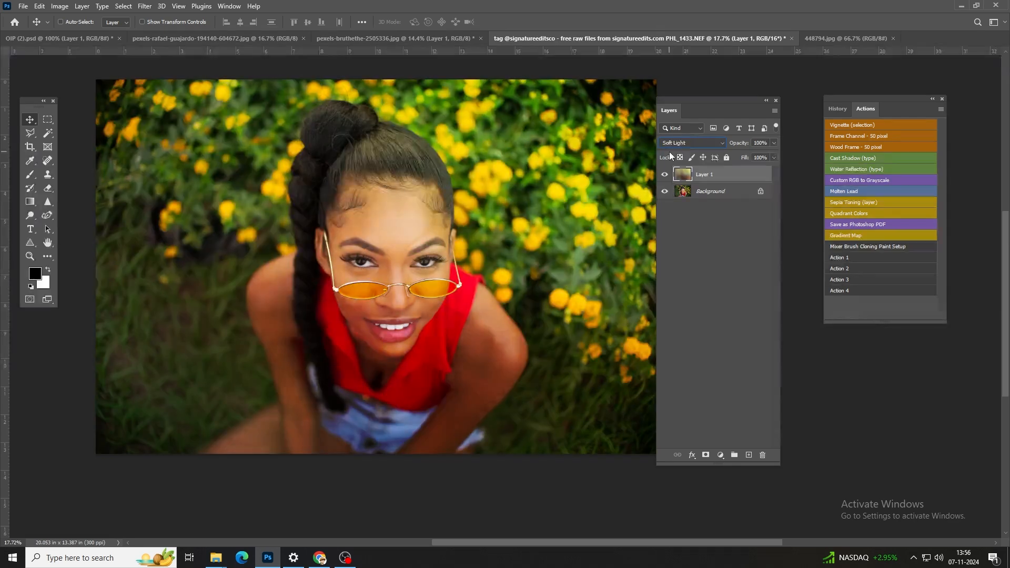
# - Preview the Difference blend mode on Layer 1 without applying it, and delete Layer 1
pyautogui.click(676, 145)
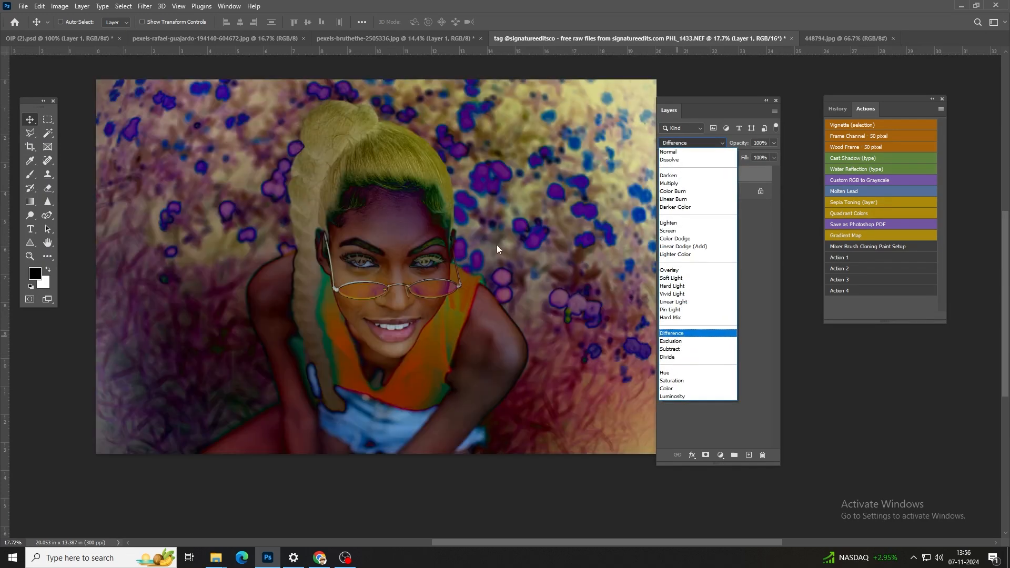
pyautogui.click(497, 244)
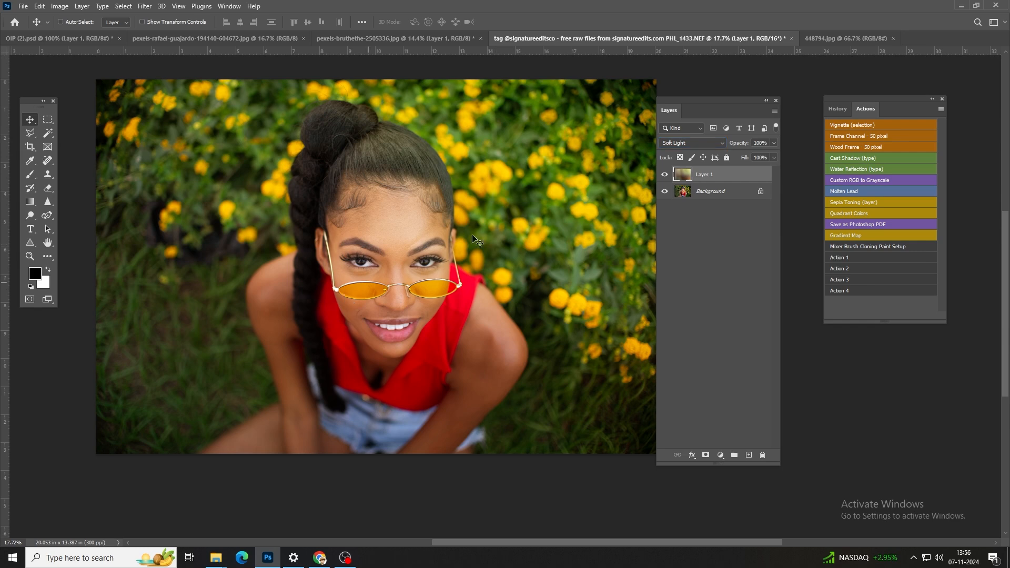
pyautogui.press('Delete')
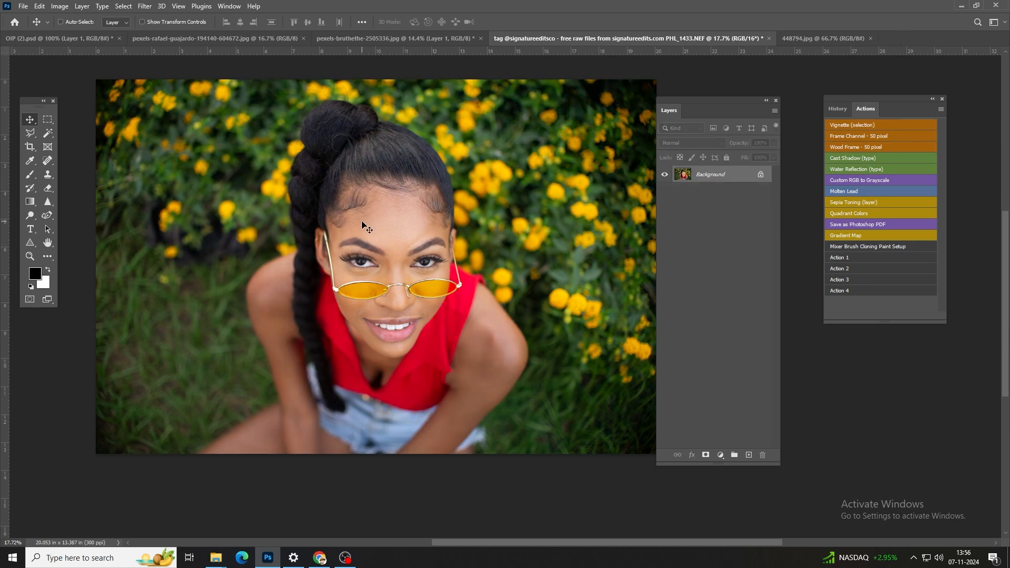
# - In 36.jpg, place Layer 1's cut-out arrow ornament over the pale faded background beside the photos
pyautogui.click(62, 38)
pyautogui.hotkey('ctrl', 'j')
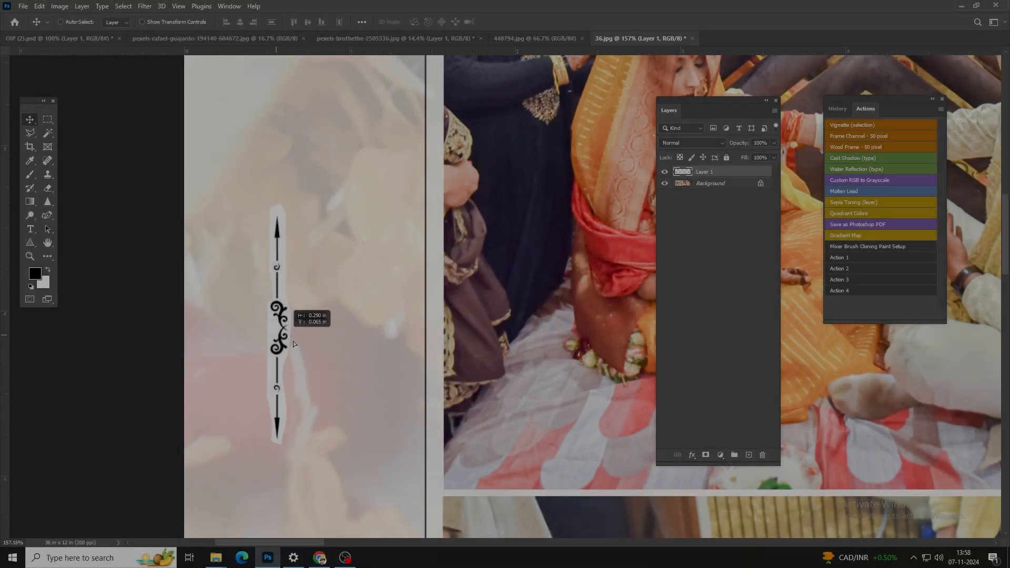
pyautogui.moveTo(292, 340); pyautogui.dragTo(323, 349)
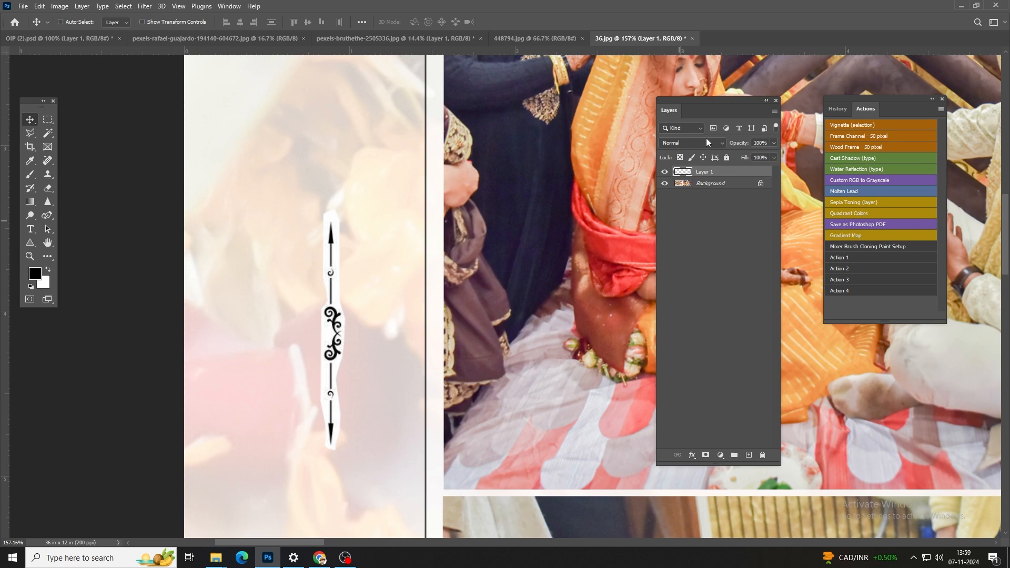
# - Set the white-backed ornament layer's blend mode to Darken and inspect the ornament up close
pyautogui.click(684, 143)
pyautogui.click(680, 152)
pyautogui.press('Down')
pyautogui.press('Down')
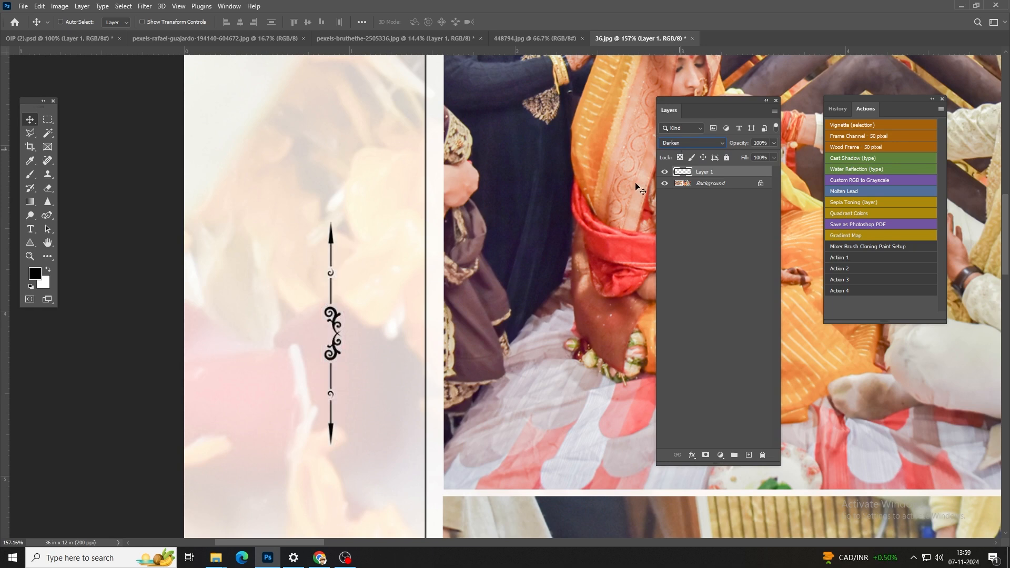
pyautogui.scroll(7, 327, 313)
pyautogui.scroll(-6, 327, 330)
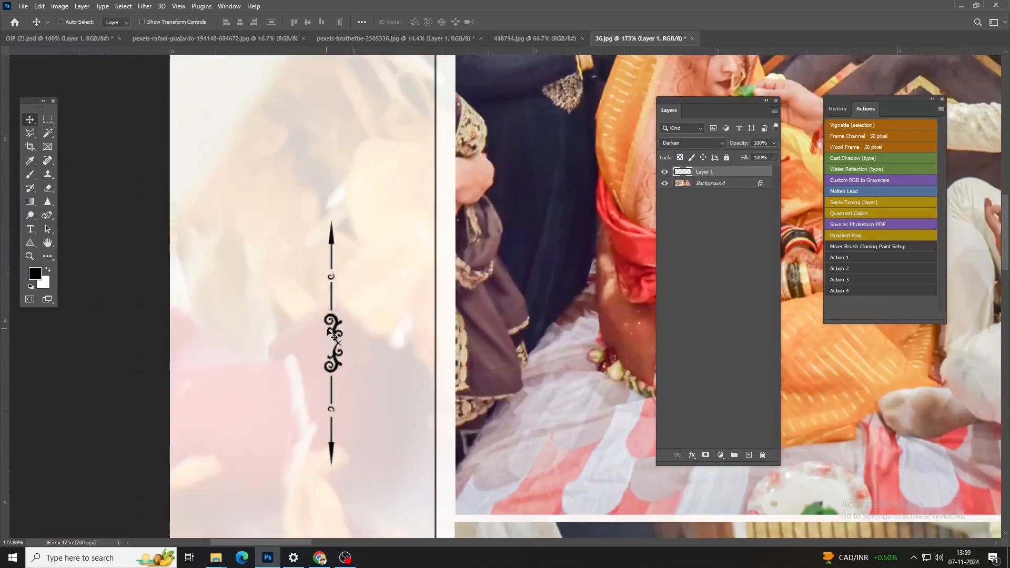
# - Compare the ornament in Normal mode, preview Linear Burn, and set Layer 1 back to Darken
pyautogui.click(680, 142)
pyautogui.click(679, 148)
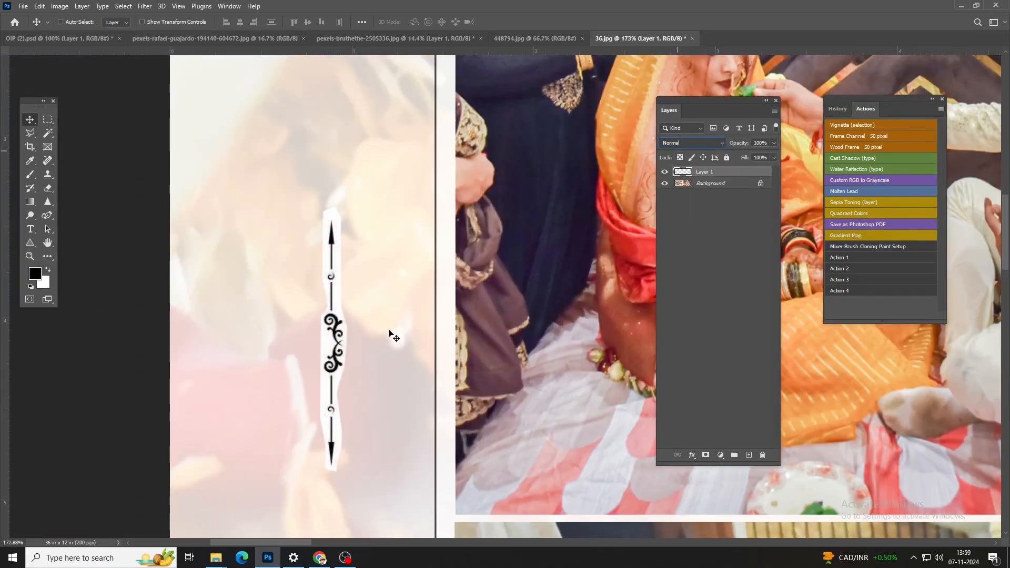
pyautogui.scroll(4, 342, 345)
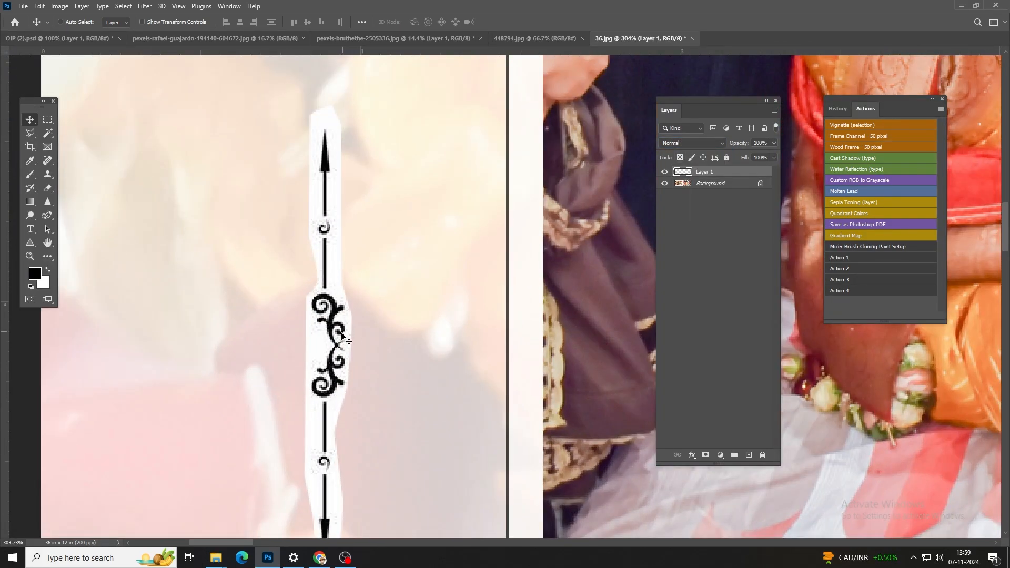
pyautogui.click(680, 147)
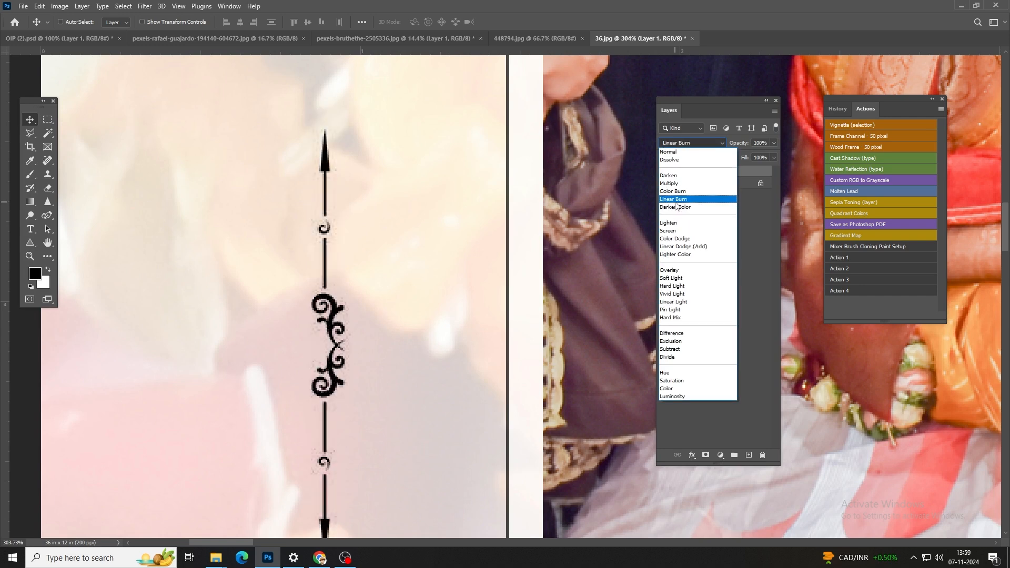
pyautogui.click(669, 175)
pyautogui.scroll(-3, 432, 282)
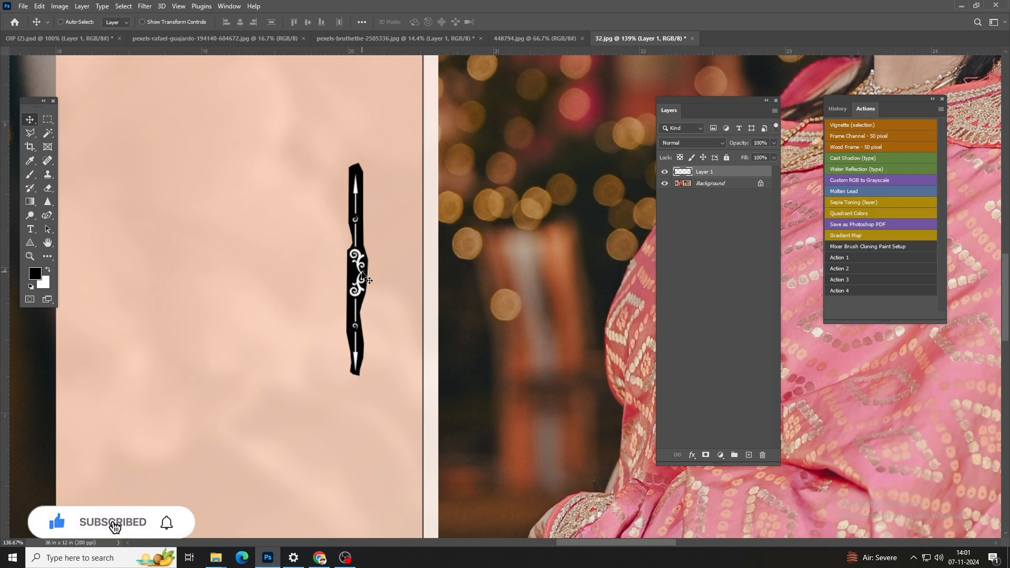
# - In 32.jpg, select the black-backed ornament's layer and try the Multiply and Darken blend modes on it
pyautogui.scroll(1, 363, 273)
pyautogui.scroll(5, 362, 273)
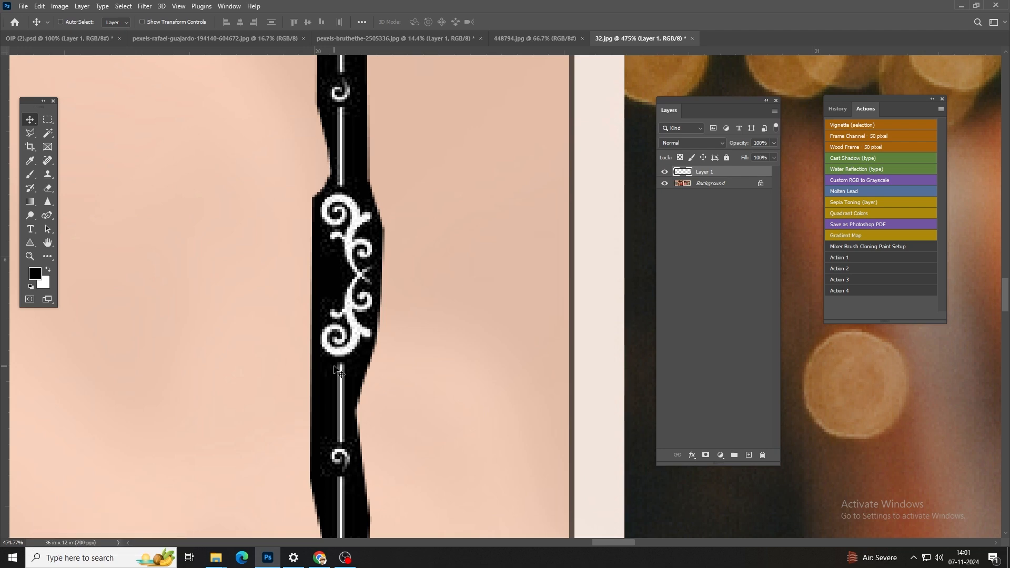
pyautogui.rightClick(356, 309)
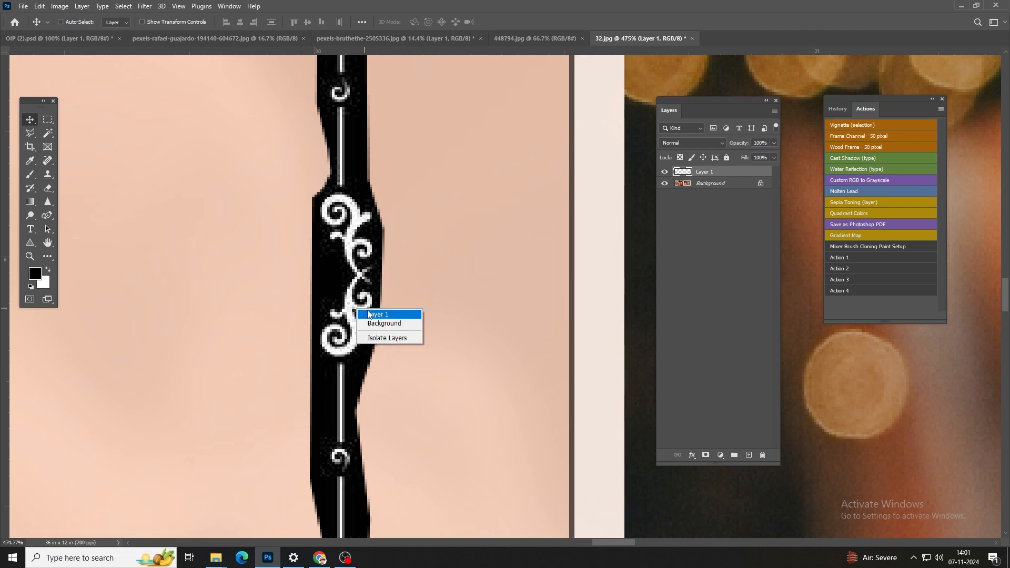
pyautogui.click(365, 314)
pyautogui.click(670, 145)
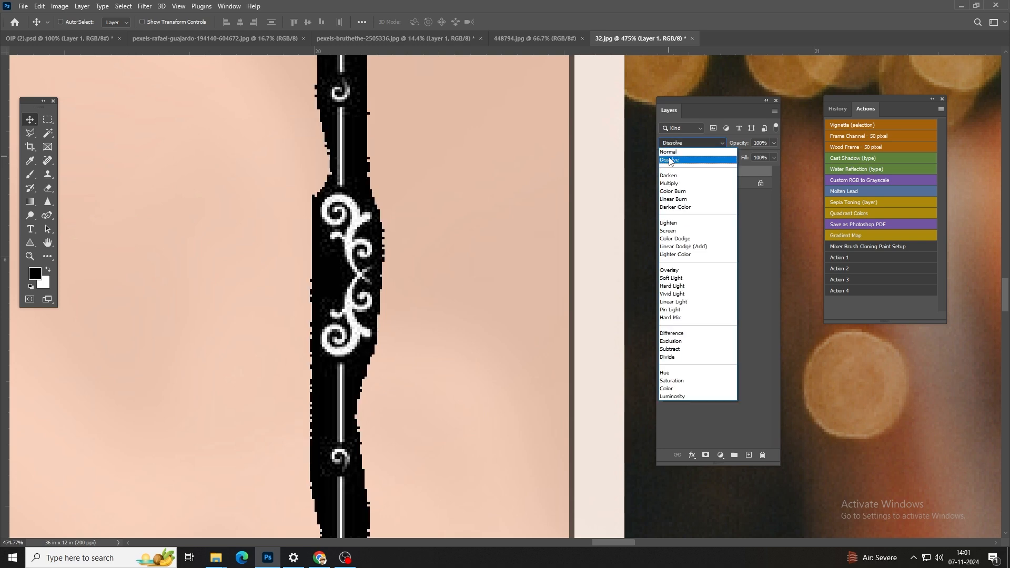
pyautogui.click(673, 183)
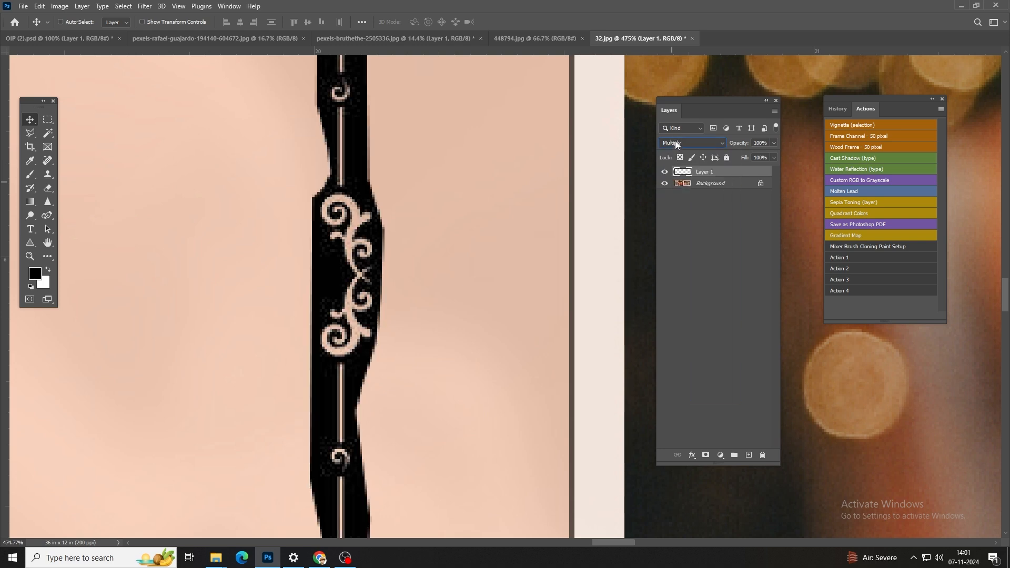
pyautogui.click(674, 140)
pyautogui.click(682, 176)
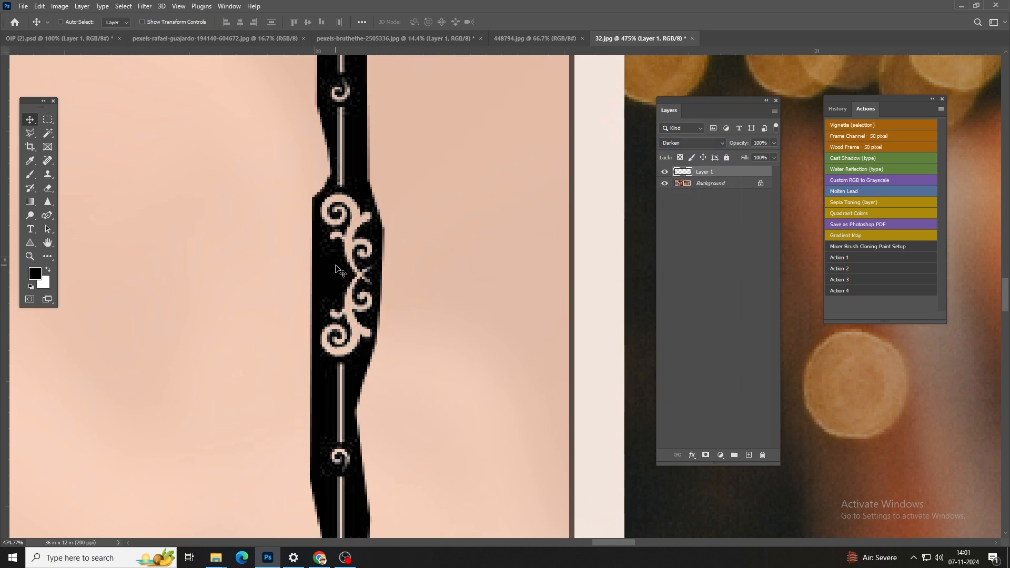
pyautogui.scroll(-3, 340, 269)
pyautogui.scroll(-2, 339, 269)
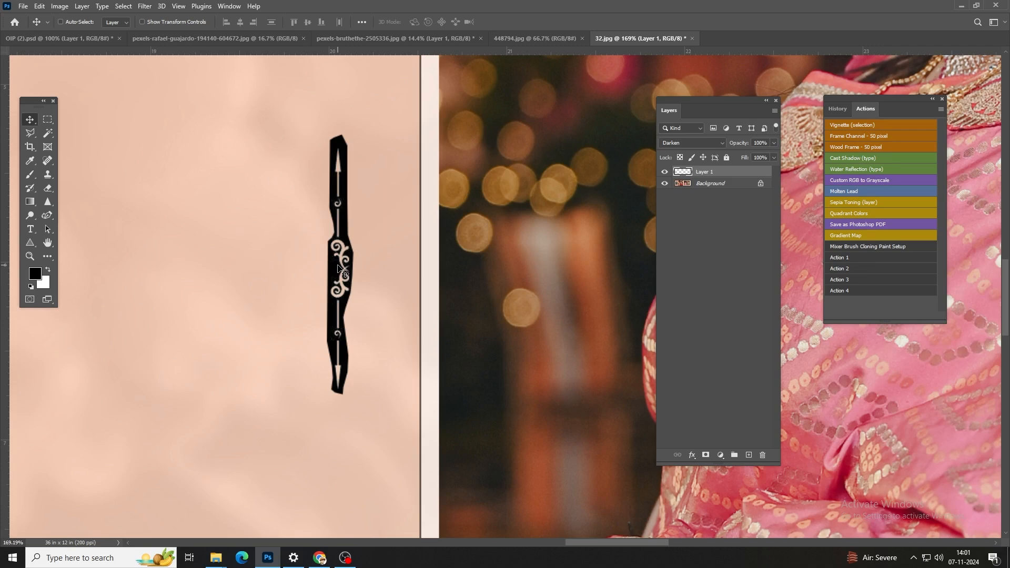
# - Try Color Burn, Linear Burn and Darker Color on the black-backed ornament, and set its blend mode to Lighten
pyautogui.click(684, 143)
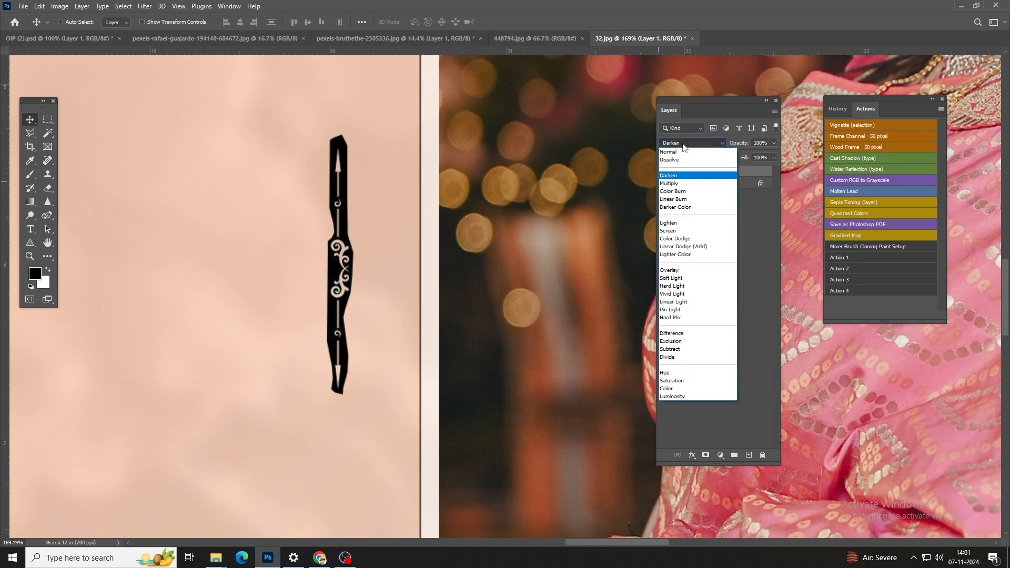
pyautogui.click(679, 193)
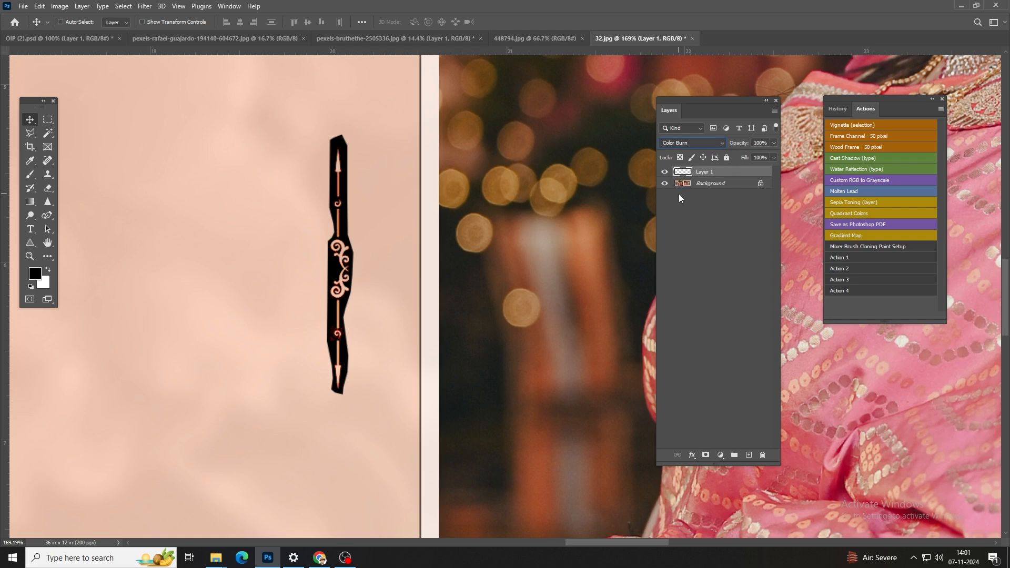
pyautogui.press('Down')
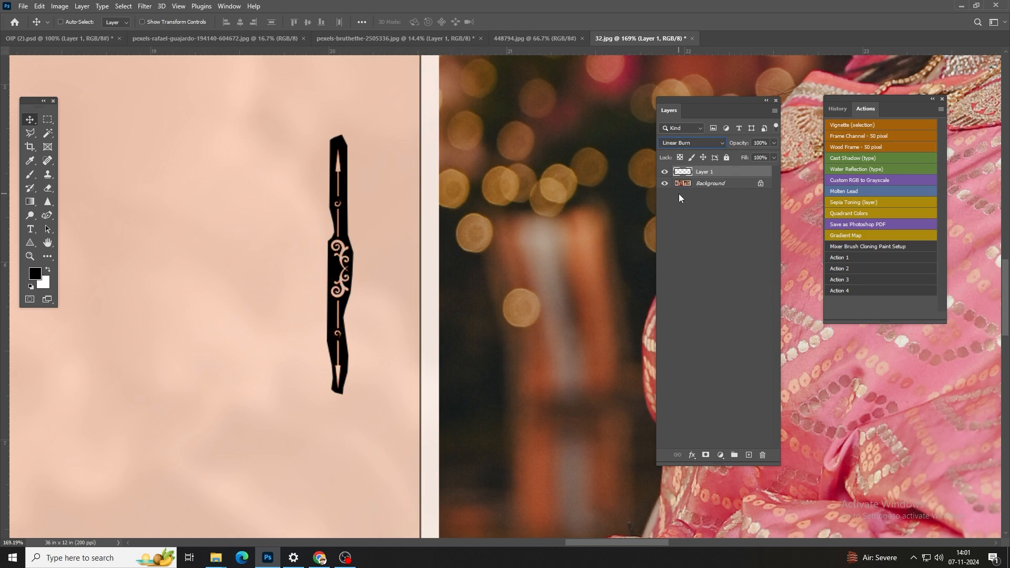
pyautogui.press('Down')
pyautogui.press('Down')
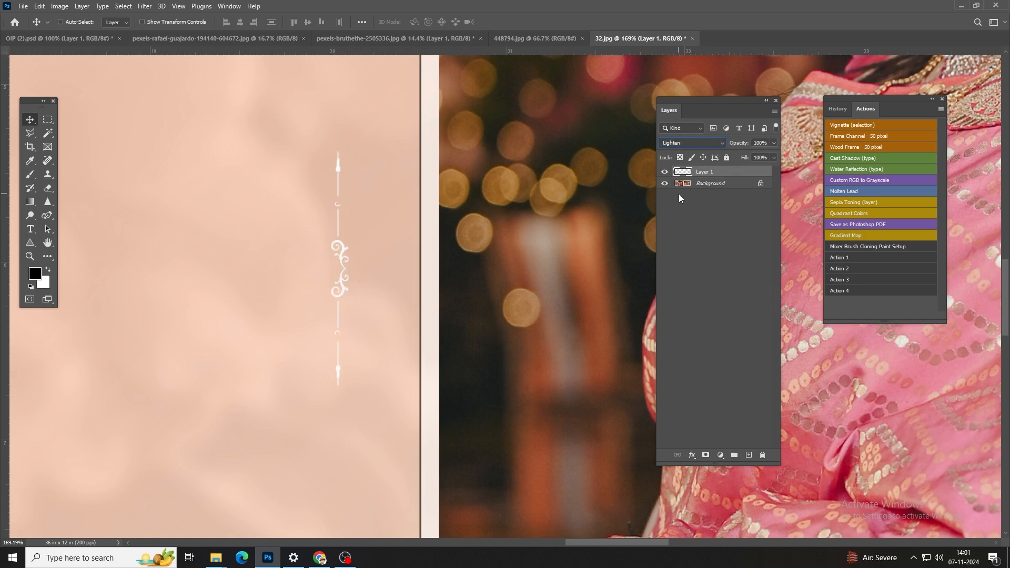
# - Move the white ornament from the peach background onto the dark bokeh area beside the woman's face
pyautogui.scroll(-5, 341, 229)
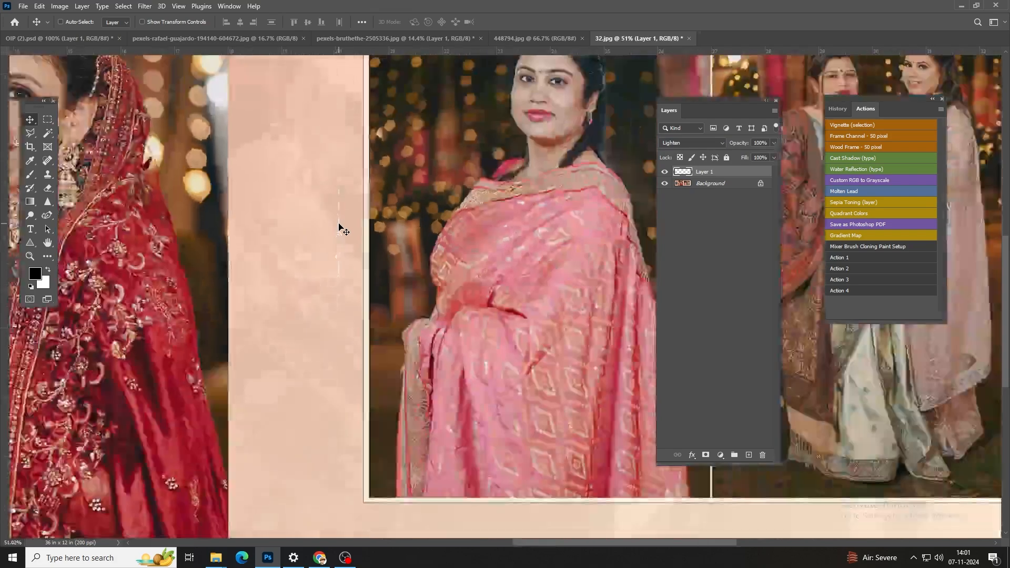
pyautogui.scroll(3, 338, 238)
pyautogui.scroll(-2, 338, 238)
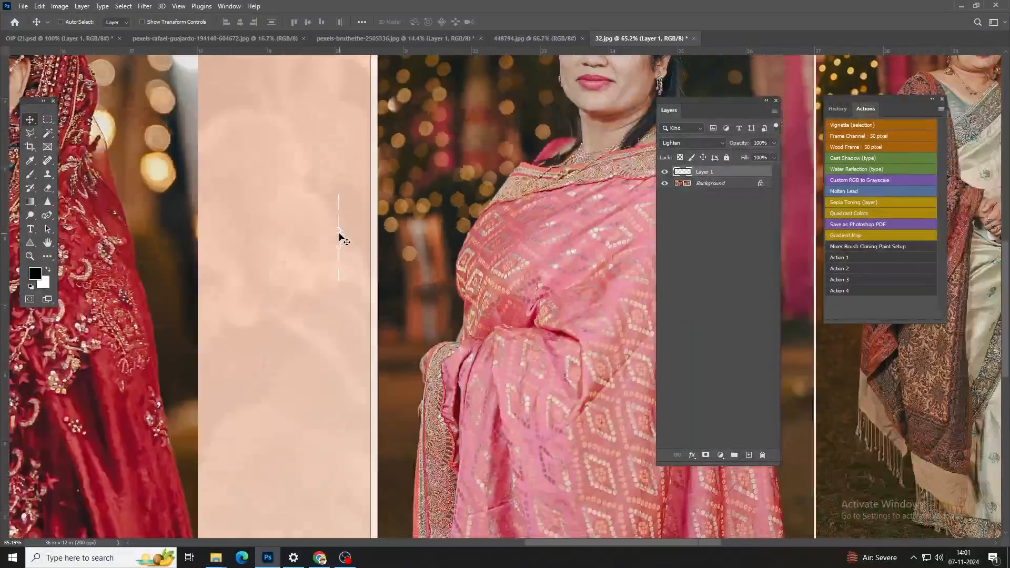
pyautogui.moveTo(339, 238); pyautogui.dragTo(378, 215)
pyautogui.scroll(3, 430, 269)
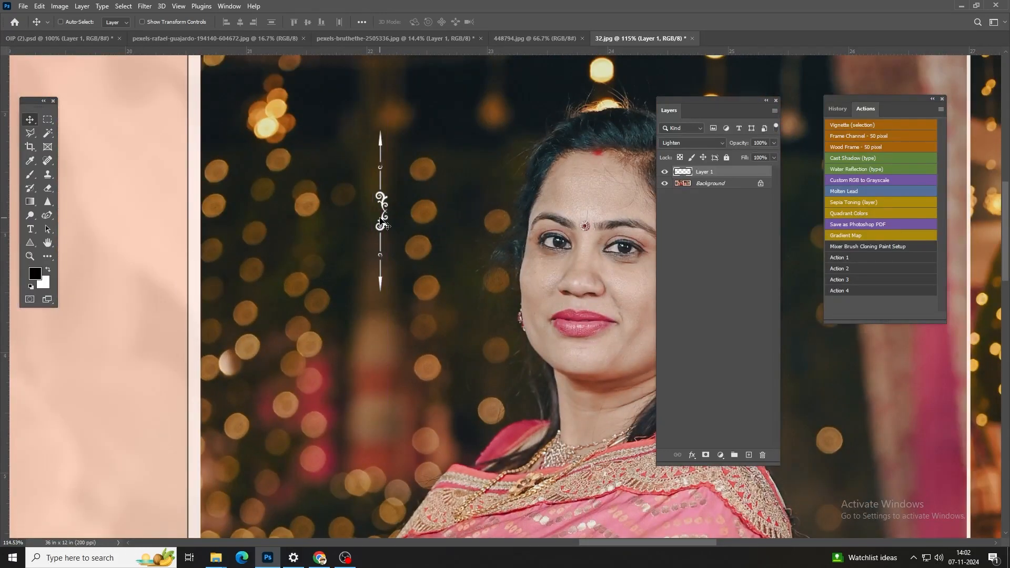
# - Compare the ornament layer in Normal mode, return it to Lighten, and move the ornament further left across the bokeh background
pyautogui.scroll(2, 397, 206)
pyautogui.scroll(1, 400, 211)
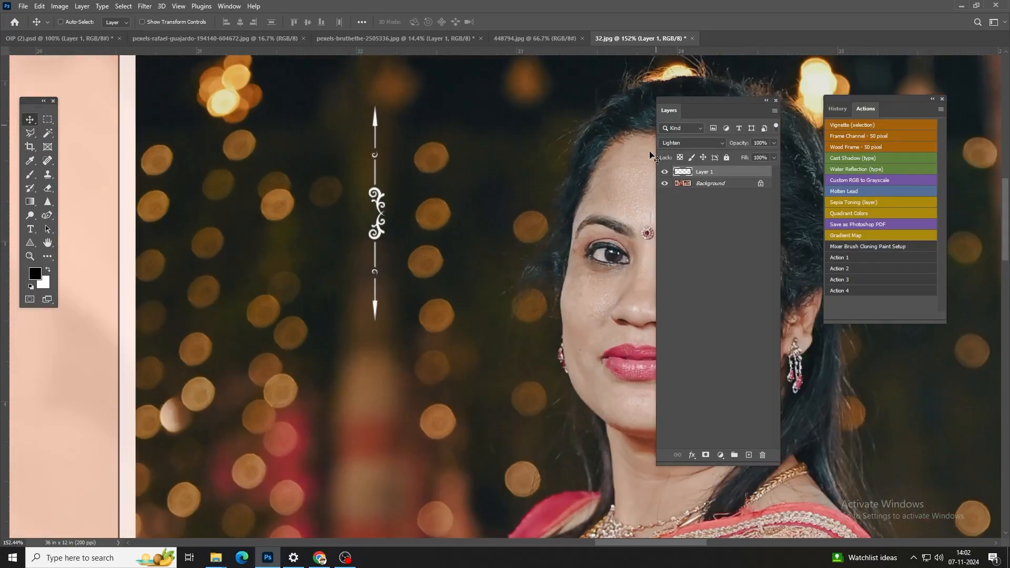
pyautogui.click(680, 143)
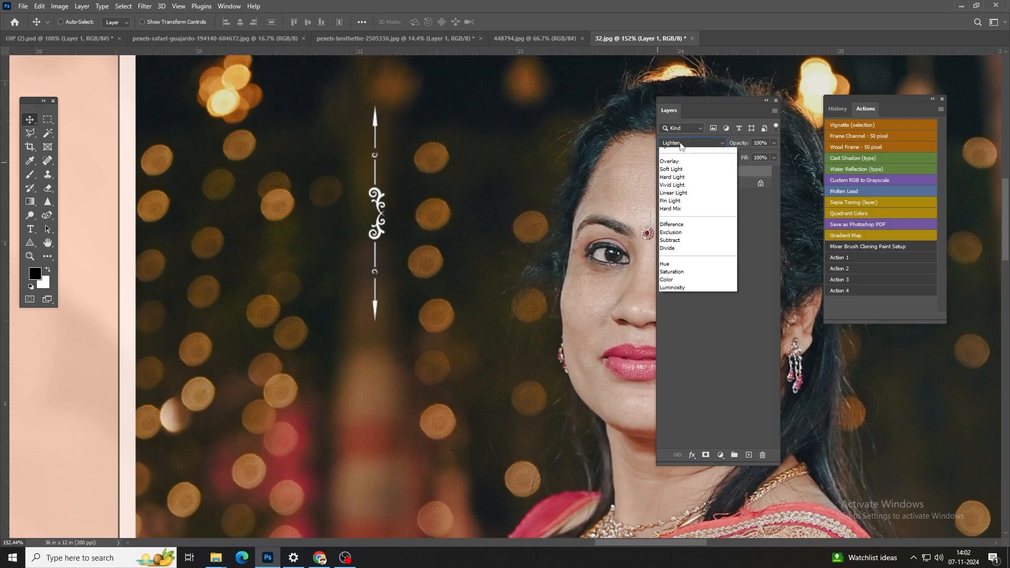
pyautogui.click(682, 153)
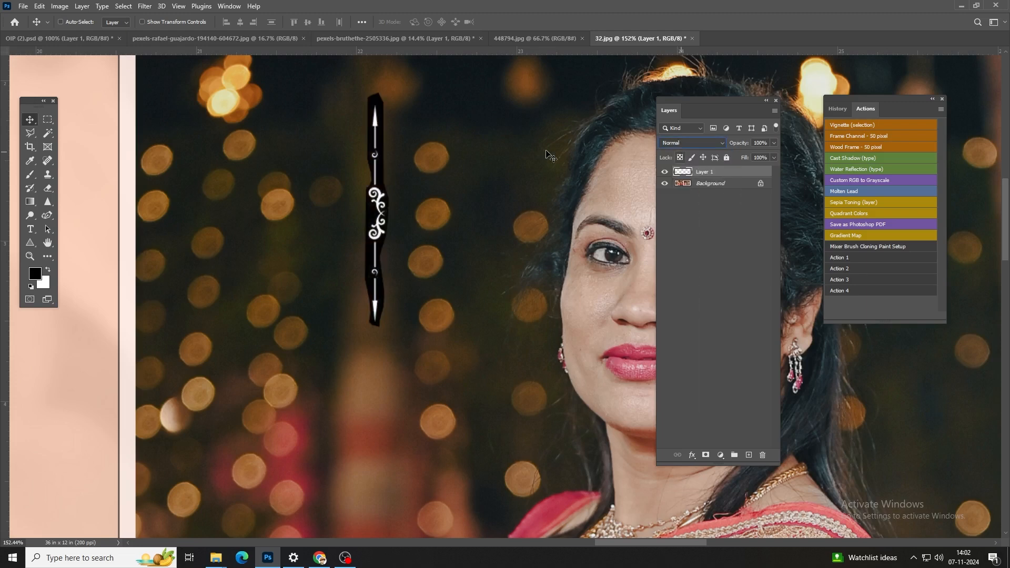
pyautogui.click(684, 143)
pyautogui.click(675, 224)
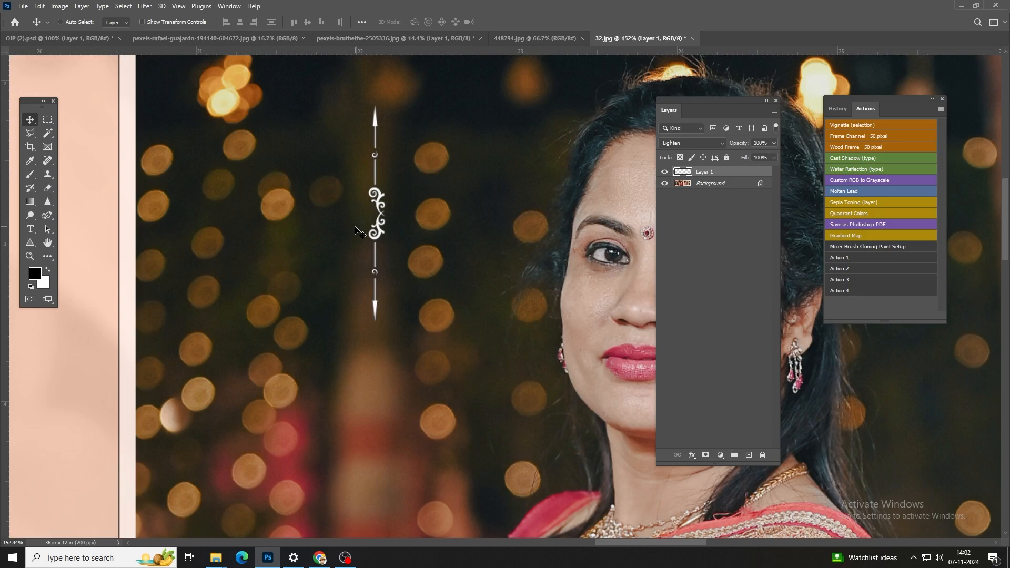
pyautogui.moveTo(363, 237); pyautogui.dragTo(303, 248)
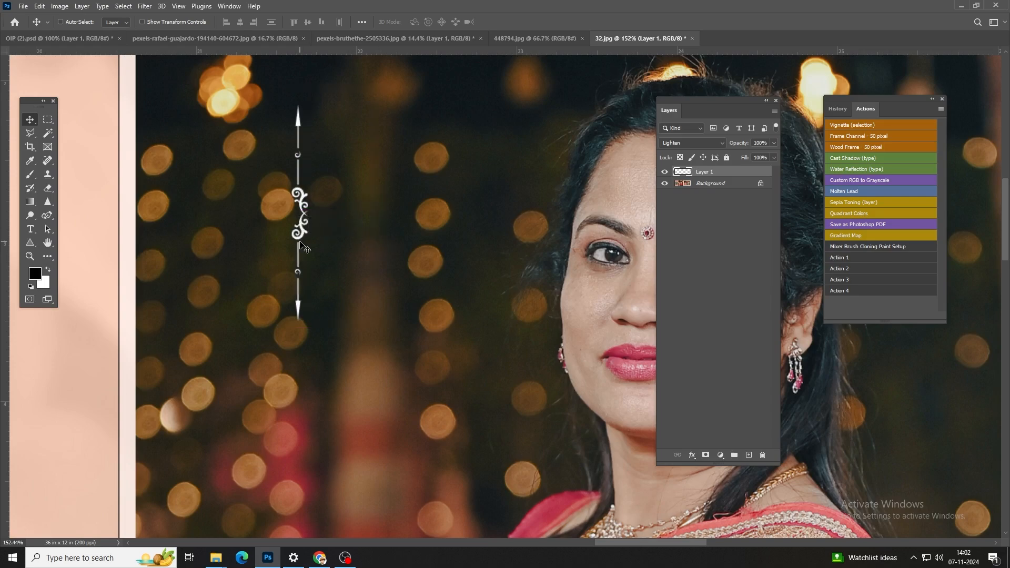
# - Preview Color Burn on the white ornament's layer over the dark bokeh background without applying it
pyautogui.scroll(-3, 302, 247)
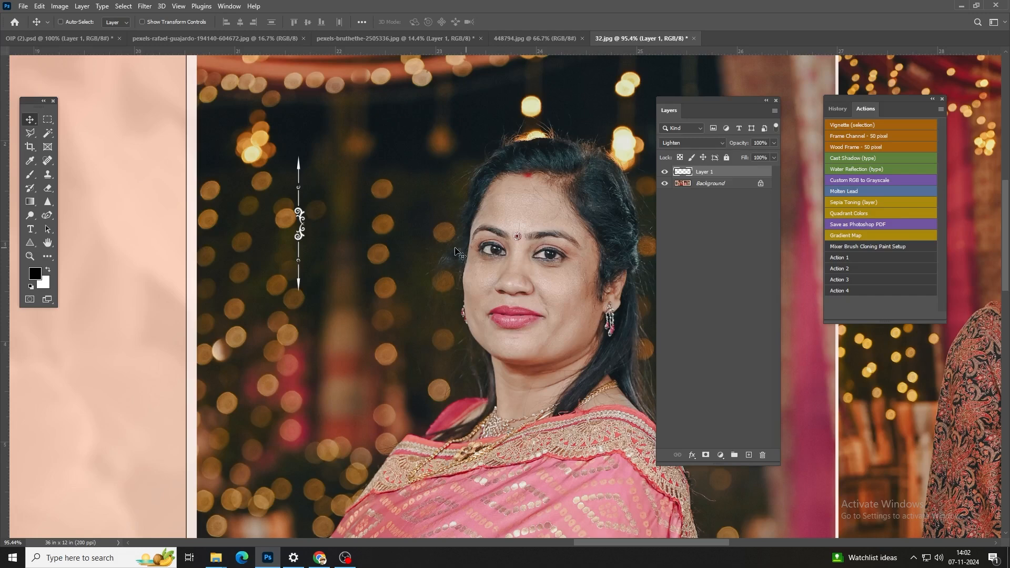
pyautogui.moveTo(289, 219); pyautogui.dragTo(398, 245)
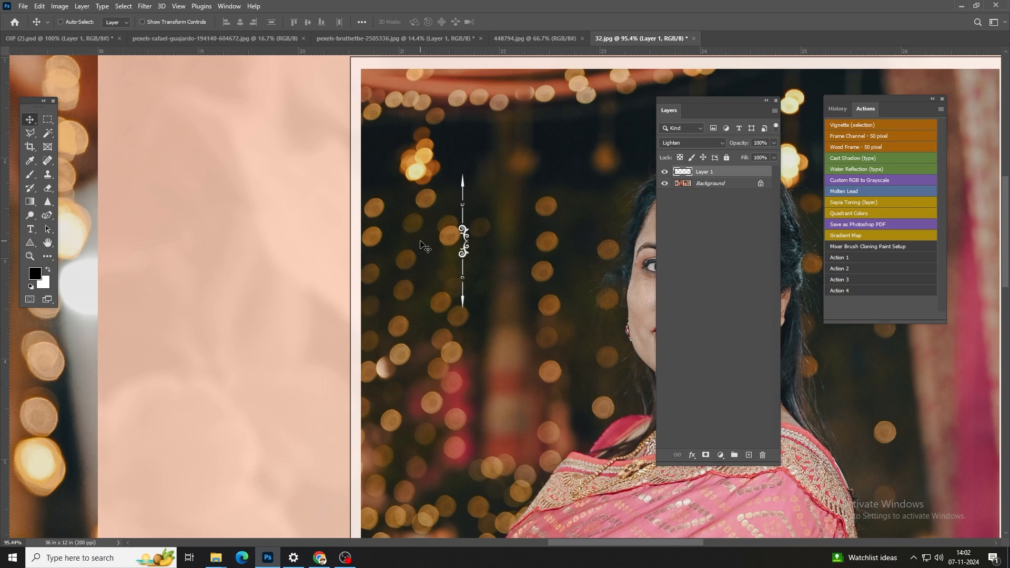
pyautogui.click(685, 144)
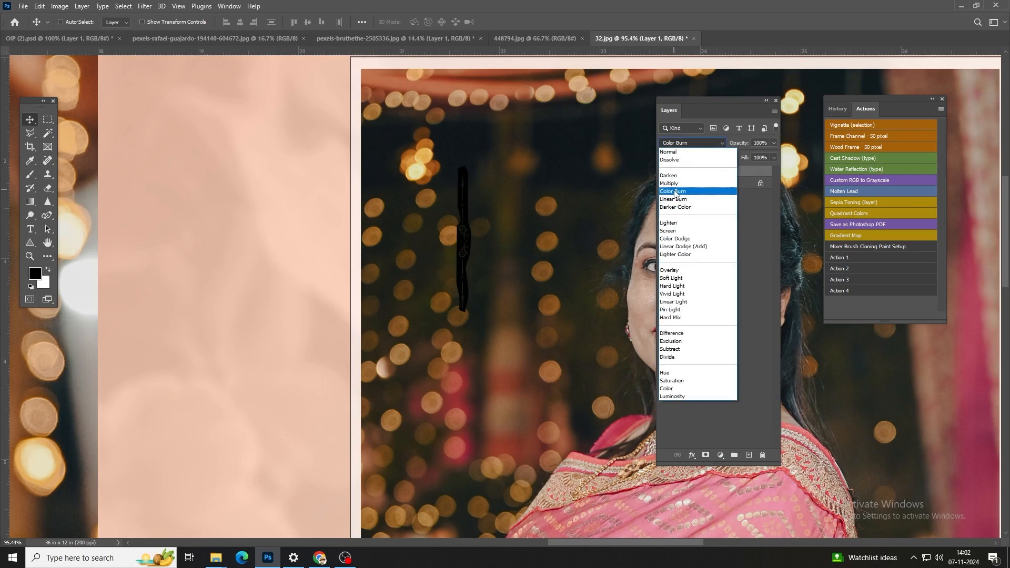
pyautogui.click(461, 251)
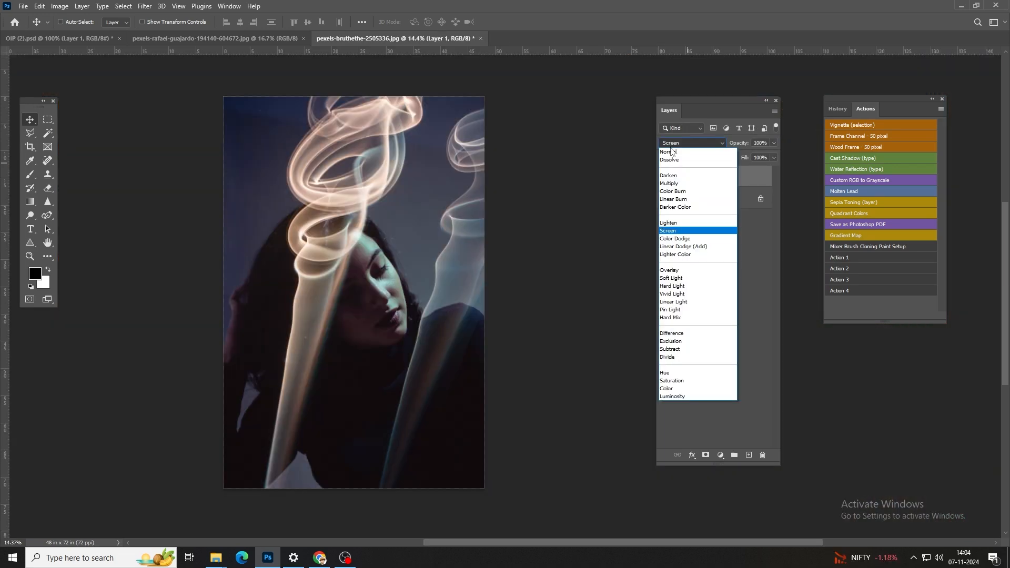
# - In pexels-bruthethe-2505336.jpg, try Normal, Dissolve and Darken on the smoke layer and shift the smoke downward over the woman's face
pyautogui.click(563, 196)
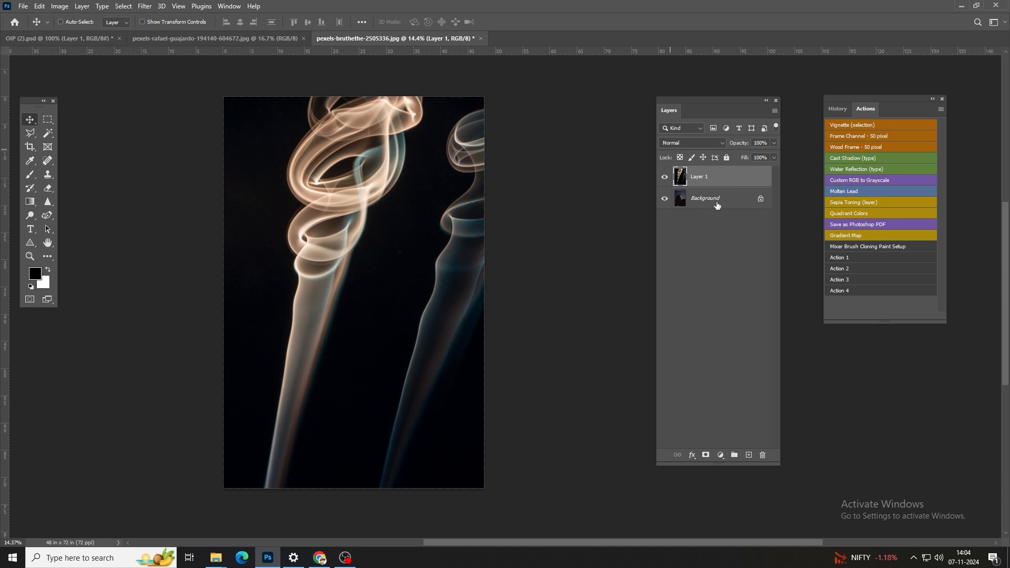
pyautogui.click(680, 143)
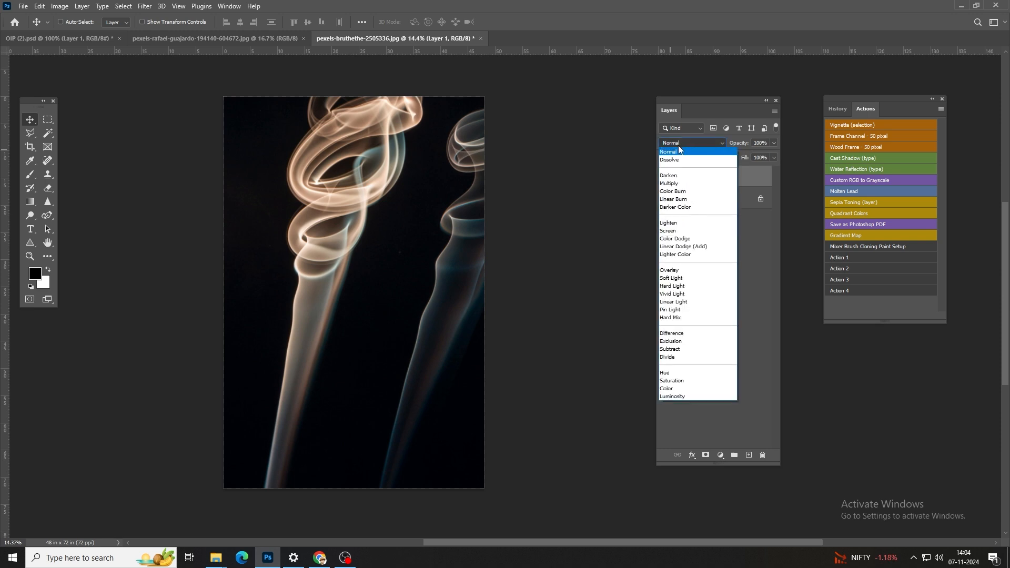
pyautogui.click(678, 154)
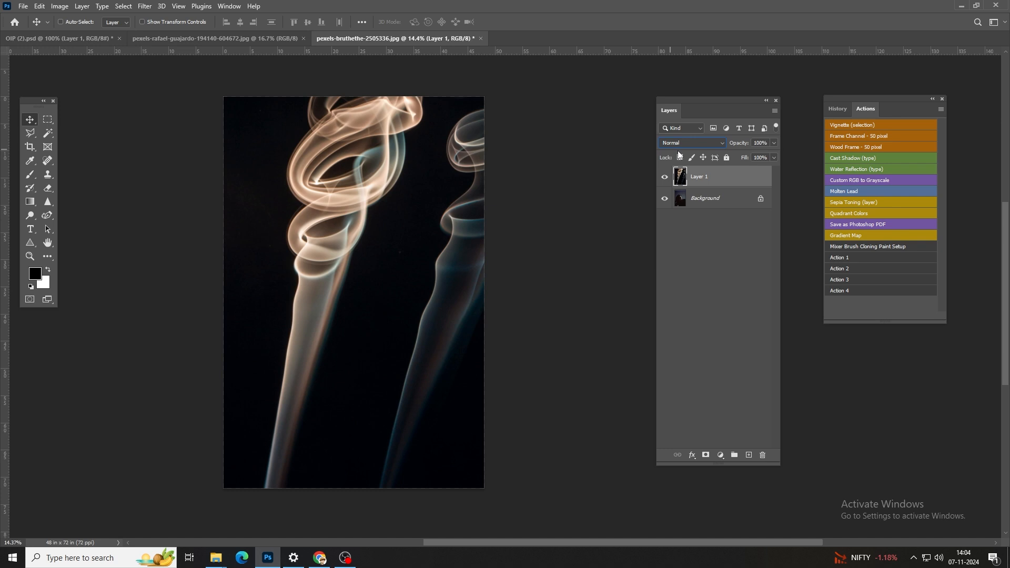
pyautogui.press('Down')
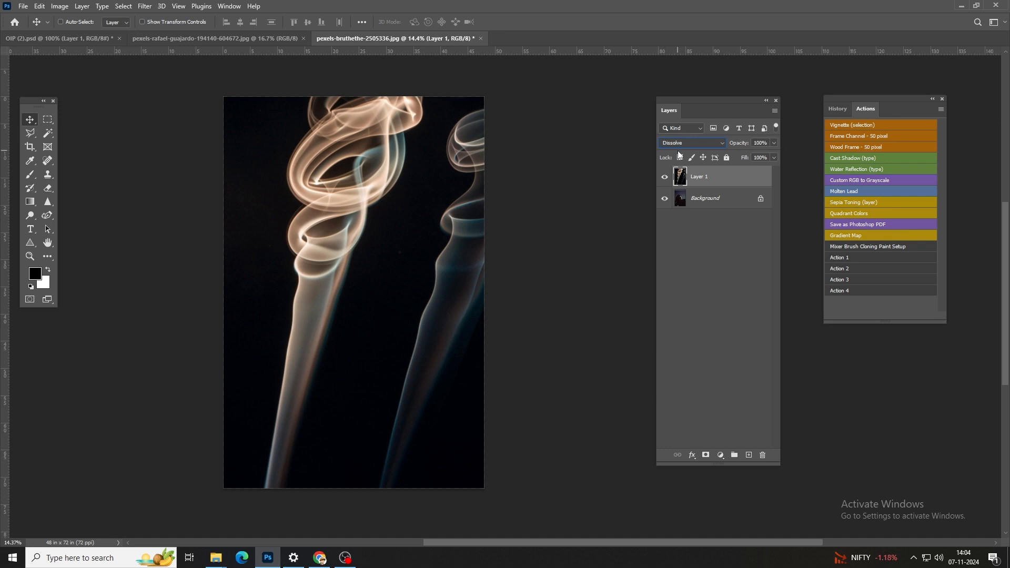
pyautogui.press('Down')
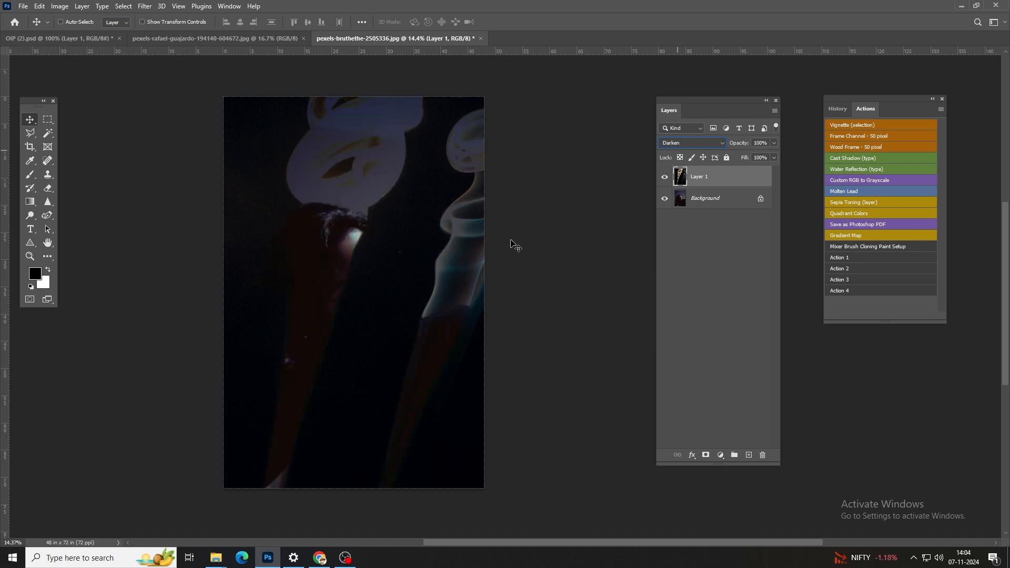
pyautogui.moveTo(379, 292); pyautogui.dragTo(382, 332)
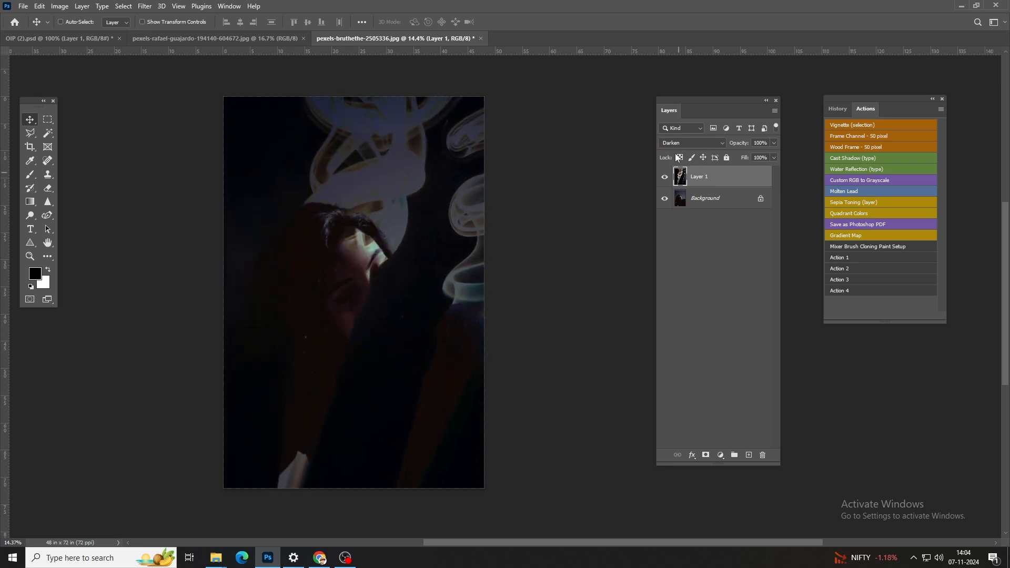
# - Try Multiply on the smoke layer, shift the smoke to the left, and try Darker Color on it
pyautogui.click(678, 142)
pyautogui.click(674, 184)
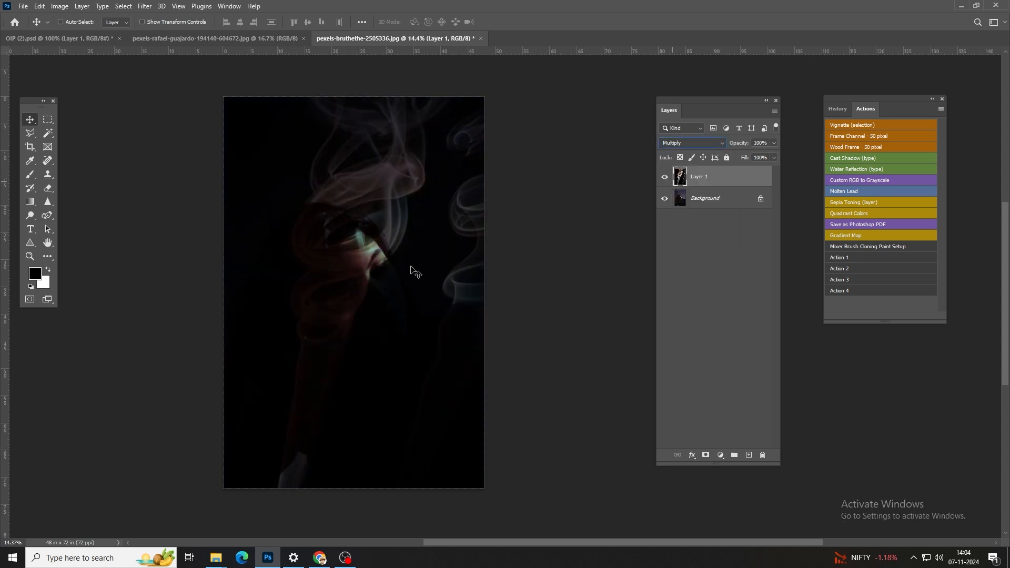
pyautogui.moveTo(395, 252); pyautogui.dragTo(352, 267)
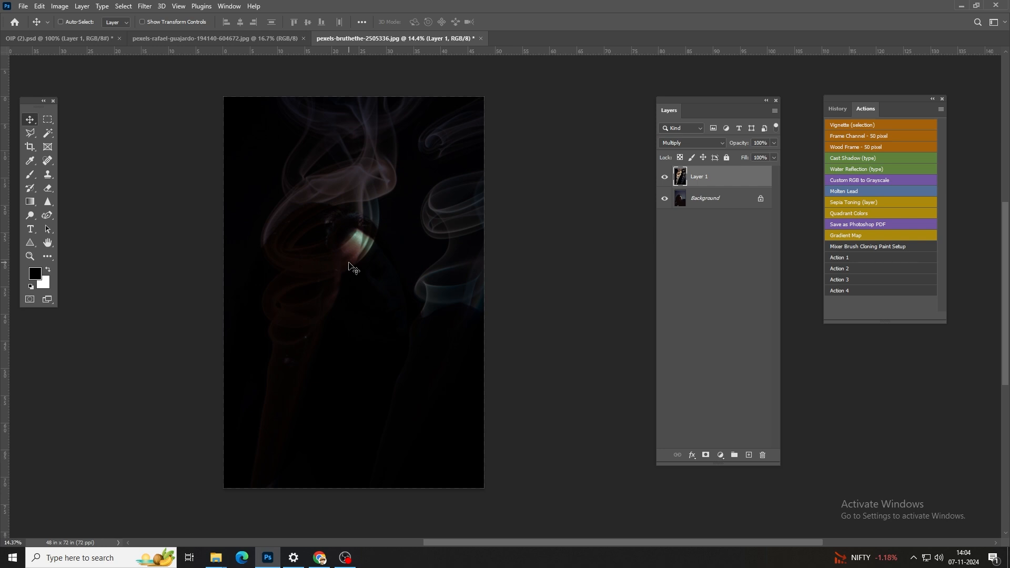
pyautogui.press('Down')
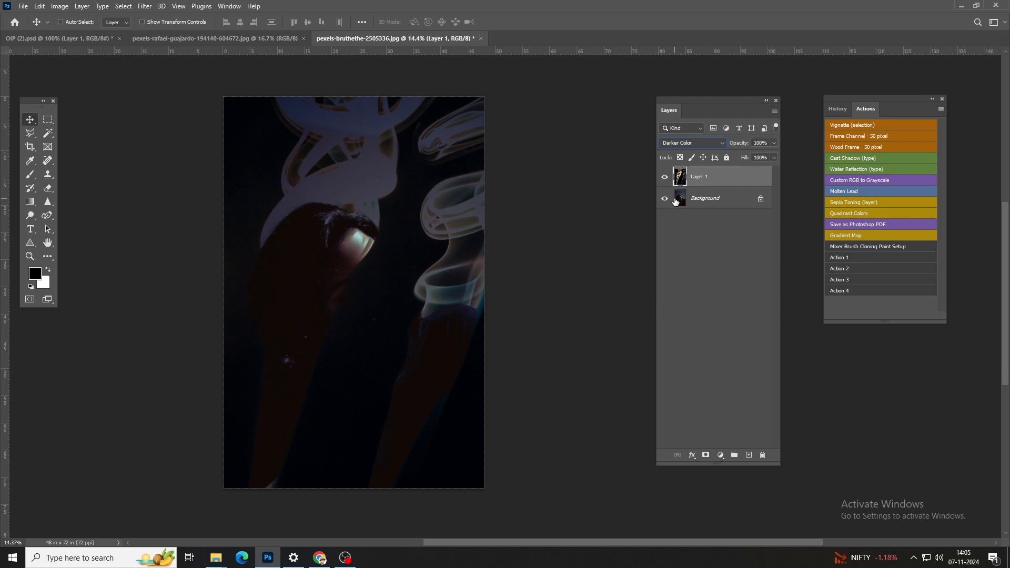
# - Compare the smoke layer in Lighten, set its blend mode to Screen, and reposition the smoke up and right around the woman's head
pyautogui.press('Down')
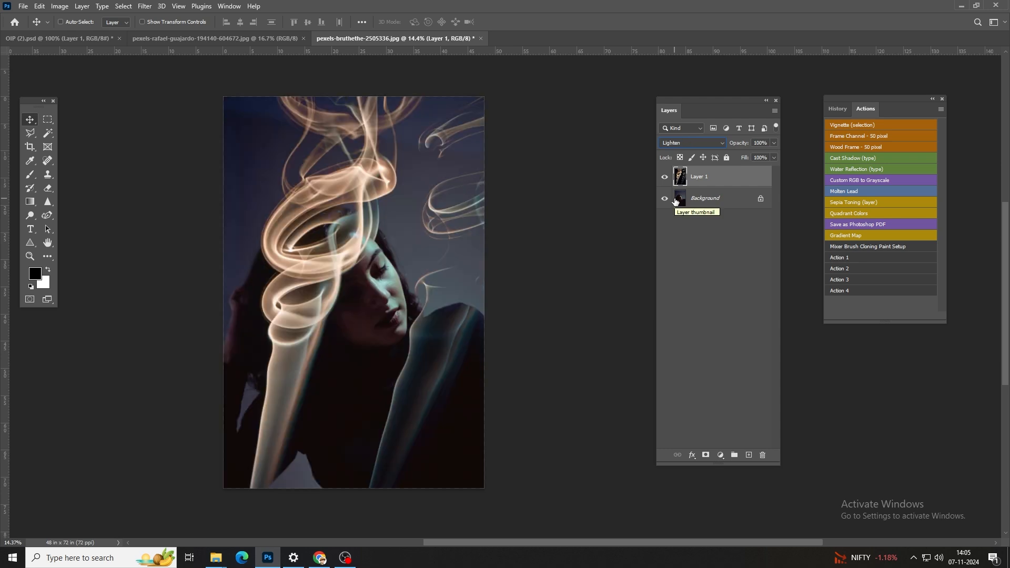
pyautogui.moveTo(338, 289)
pyautogui.mouseDown()
pyautogui.moveTo(333, 314)
pyautogui.moveTo(351, 256)
pyautogui.moveTo(317, 284)
pyautogui.moveTo(328, 284)
pyautogui.moveTo(332, 300)
pyautogui.mouseUp()
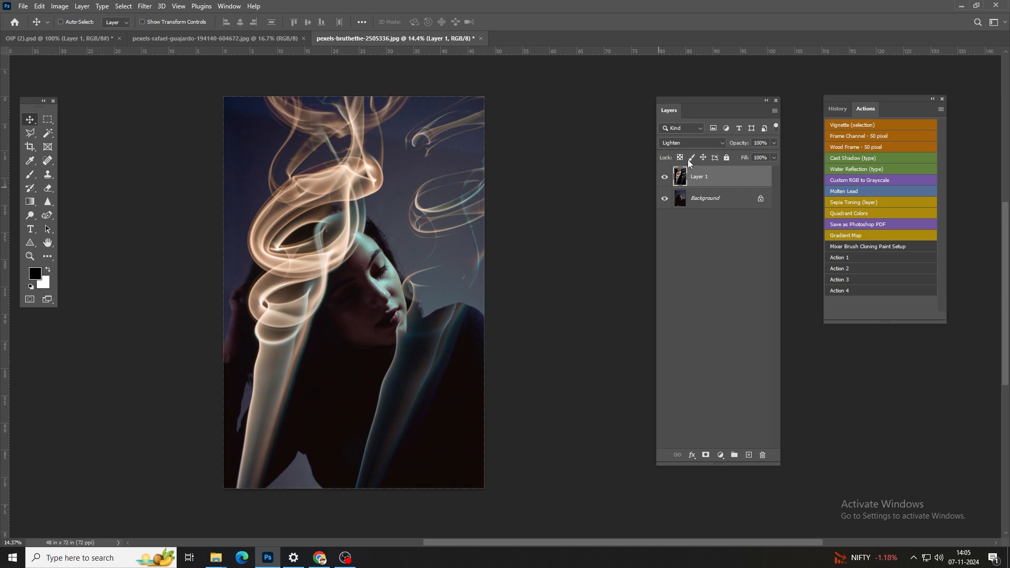
pyautogui.click(684, 144)
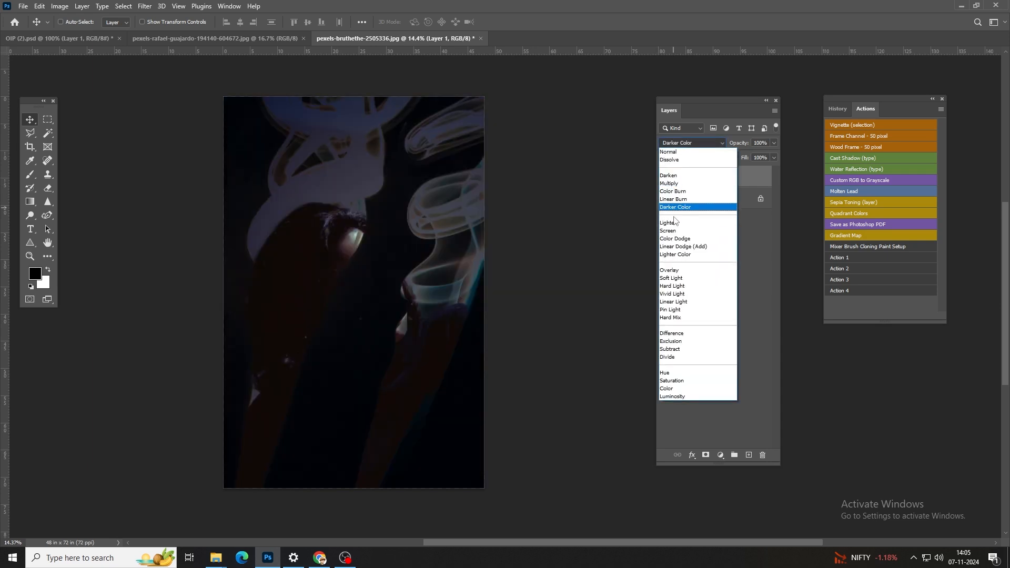
pyautogui.click(669, 230)
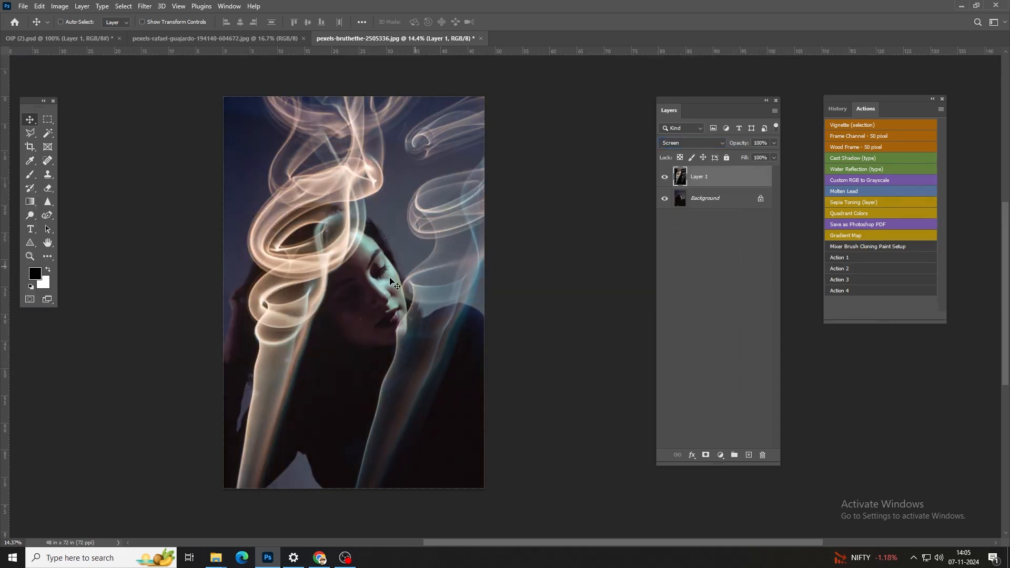
pyautogui.scroll(3, 389, 282)
pyautogui.scroll(-4, 364, 309)
pyautogui.moveTo(336, 310); pyautogui.dragTo(348, 264)
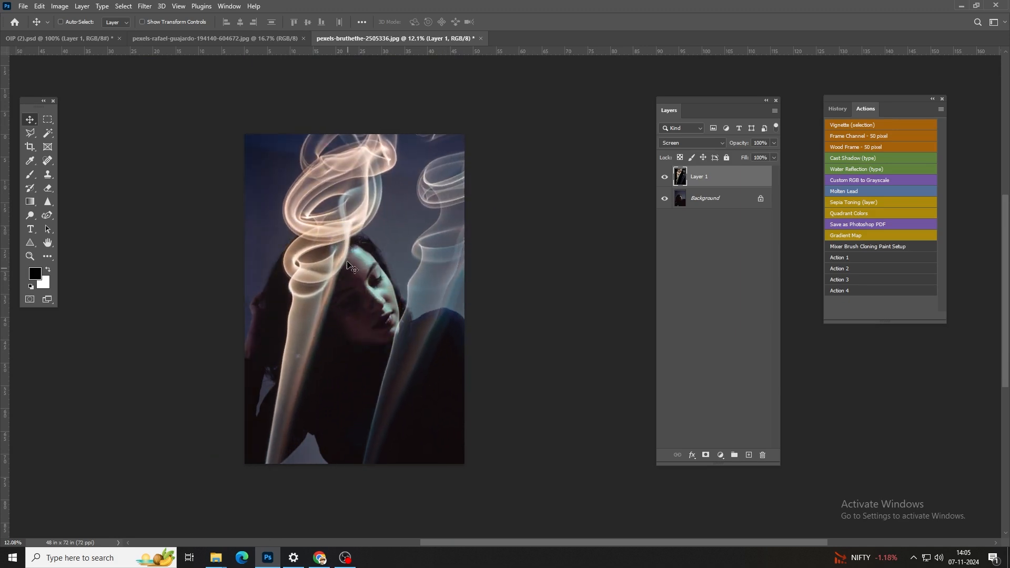
# - In 32.jpg, move the white-backed ornament down and right on the peach background
pyautogui.click(186, 37)
pyautogui.click(74, 39)
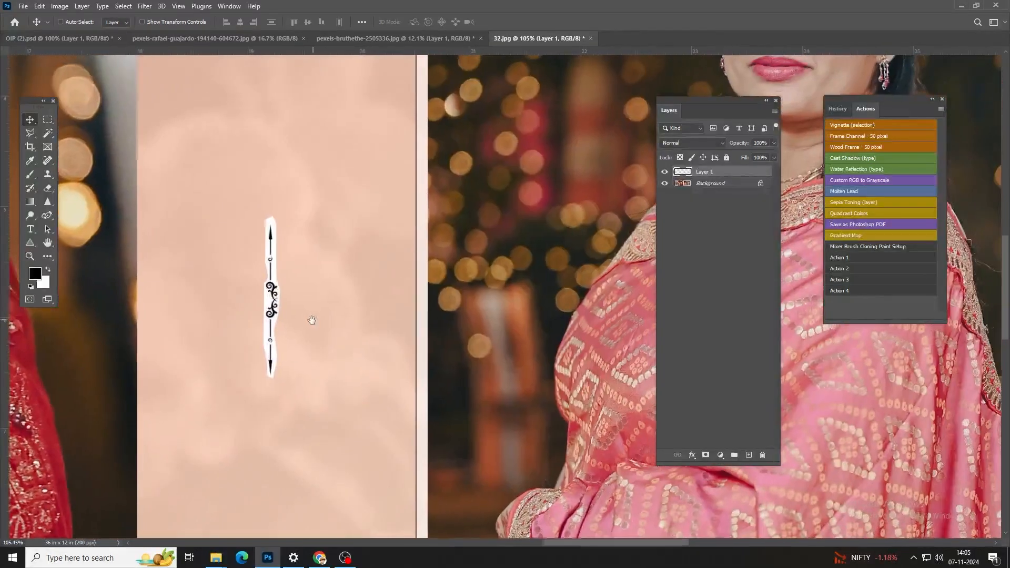
pyautogui.moveTo(311, 318); pyautogui.dragTo(377, 344)
# - Try Screen on the white-backed ornament's layer and return its blend mode to Normal
pyautogui.click(690, 143)
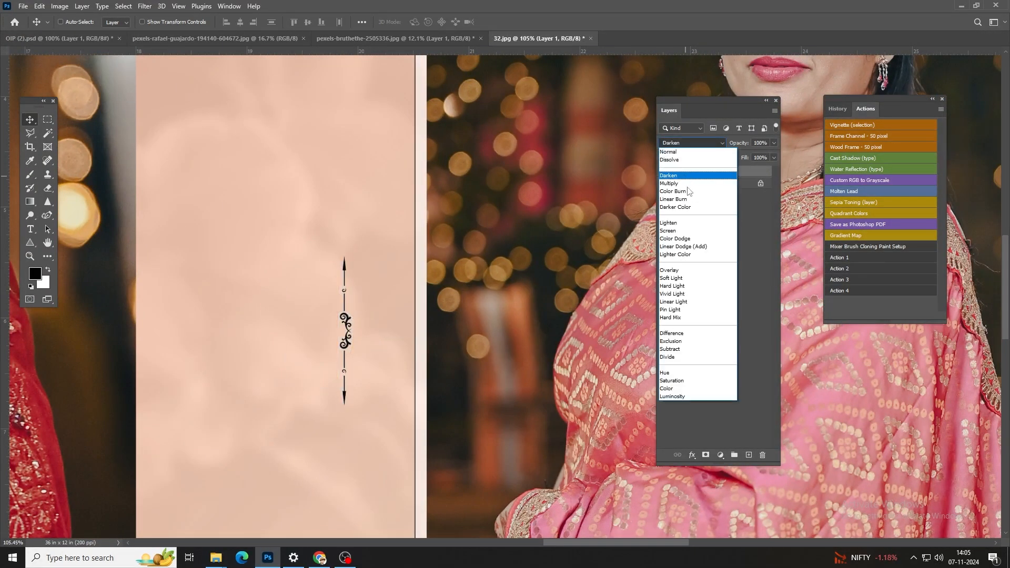
pyautogui.click(669, 230)
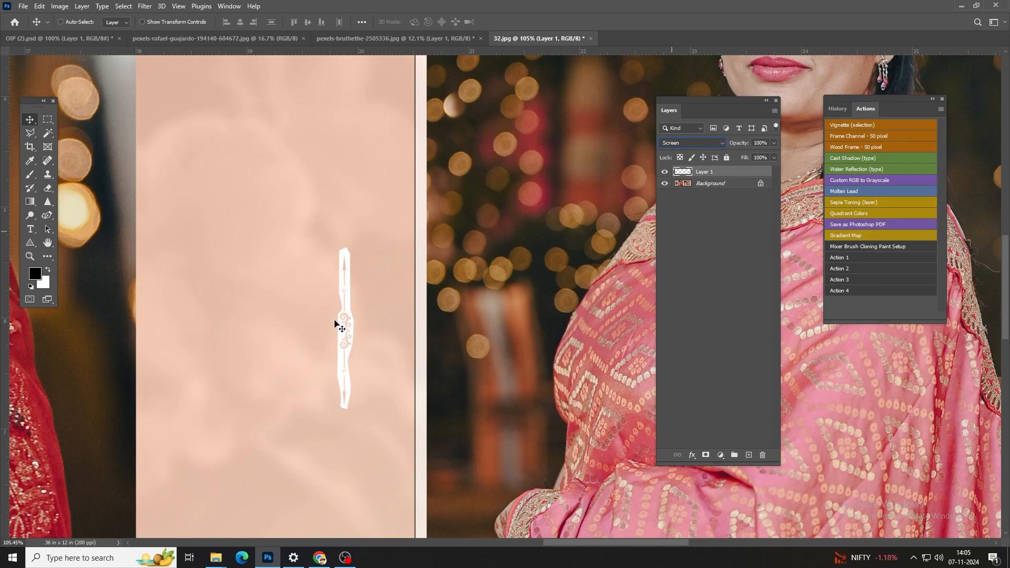
pyautogui.scroll(4, 350, 332)
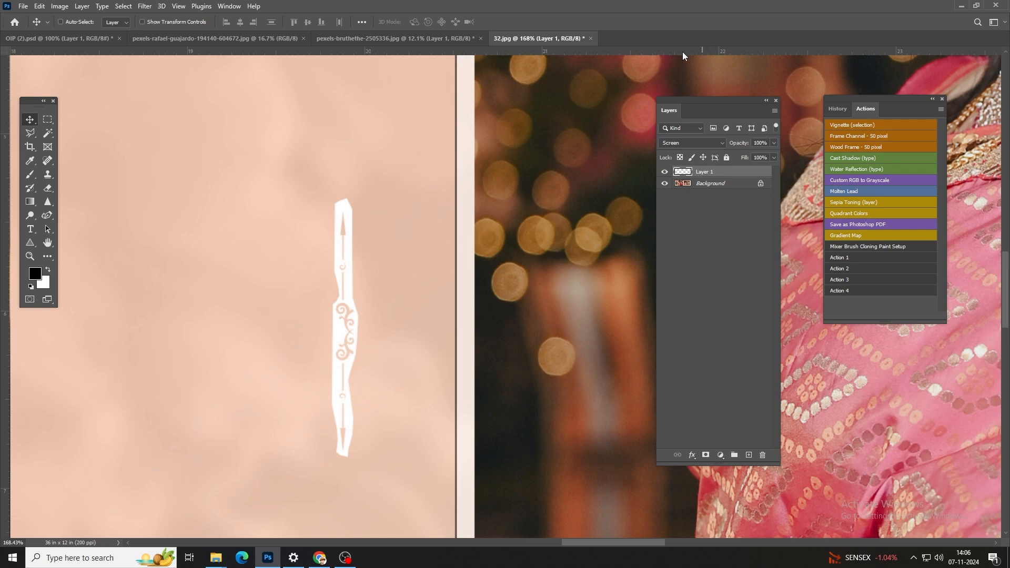
pyautogui.click(687, 143)
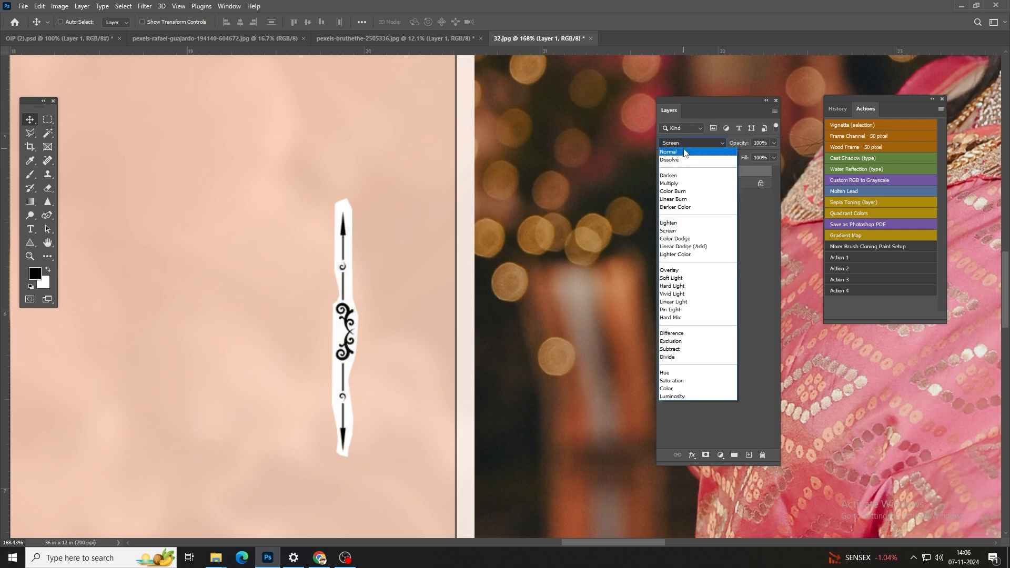
pyautogui.click(682, 152)
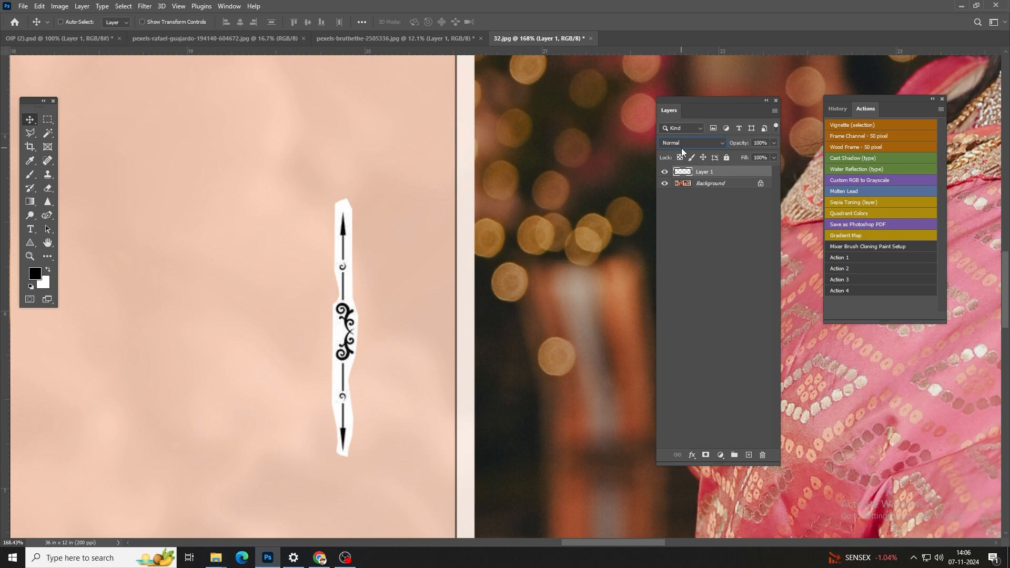
# - In pexels-bruthethe-2505336.jpg, set the smoke layer's blend mode to Color Dodge and inspect the smoke around the woman's hair
pyautogui.click(361, 39)
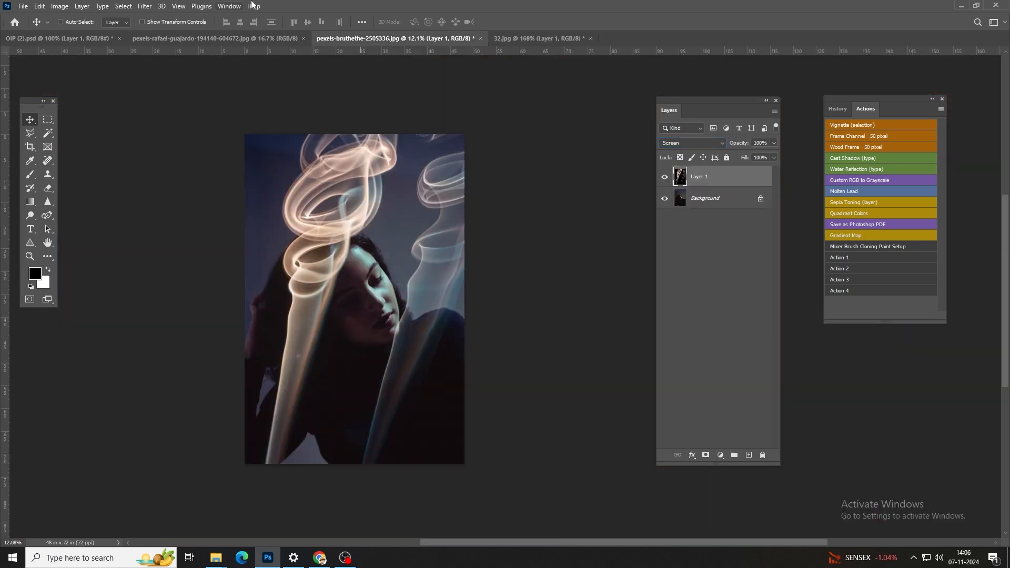
pyautogui.click(676, 144)
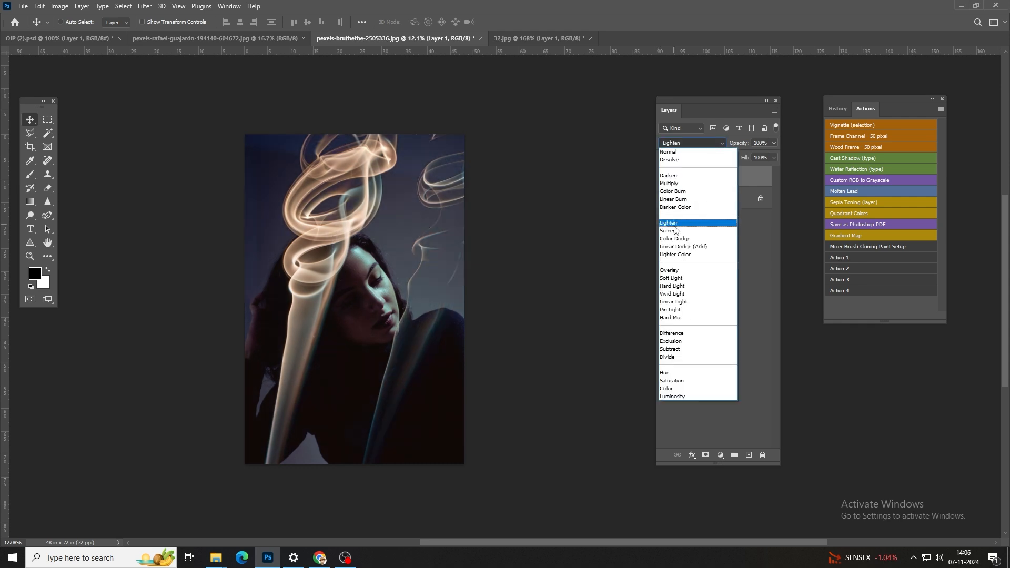
pyautogui.click(672, 239)
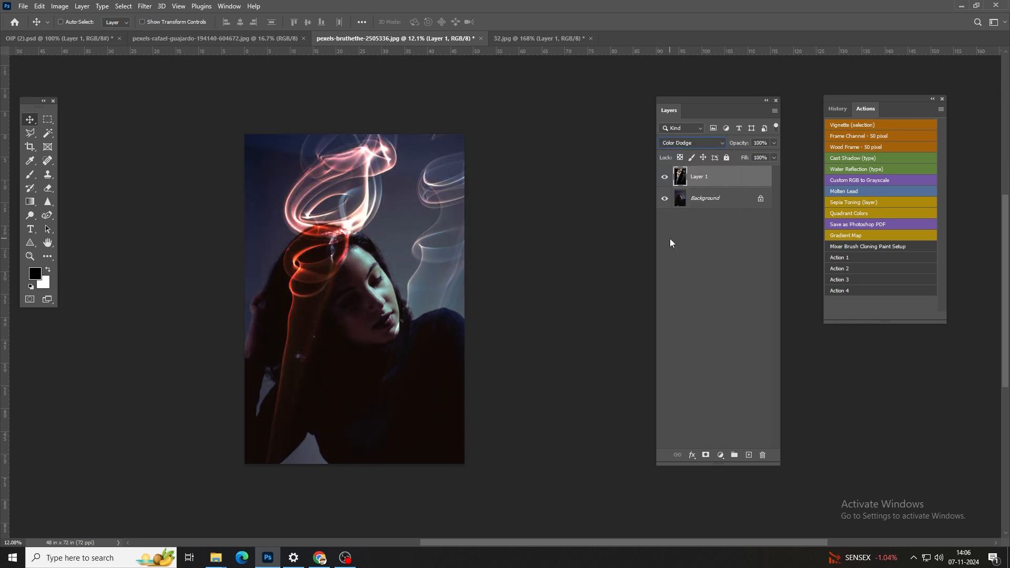
pyautogui.scroll(3, 295, 266)
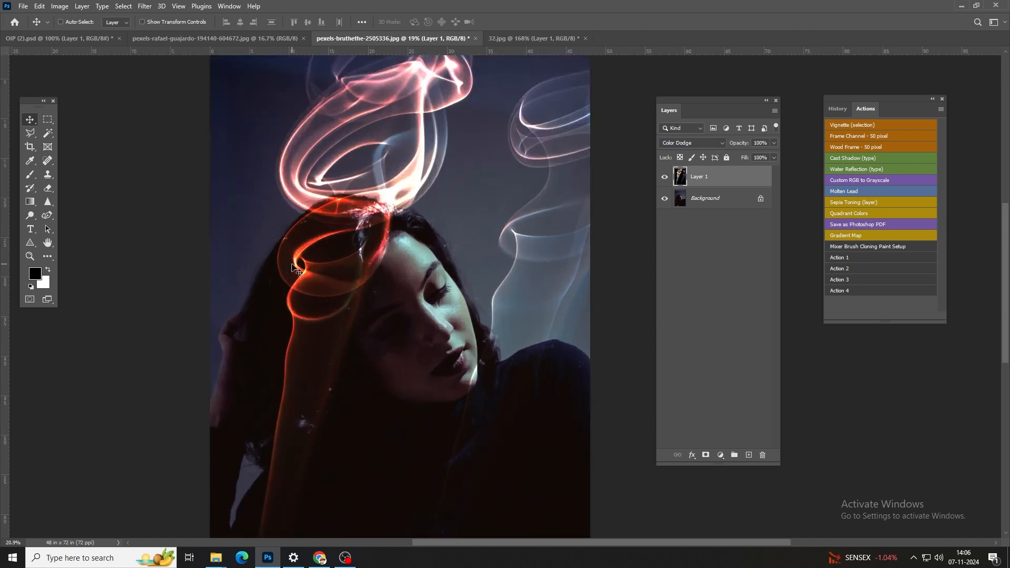
pyautogui.scroll(-2, 310, 322)
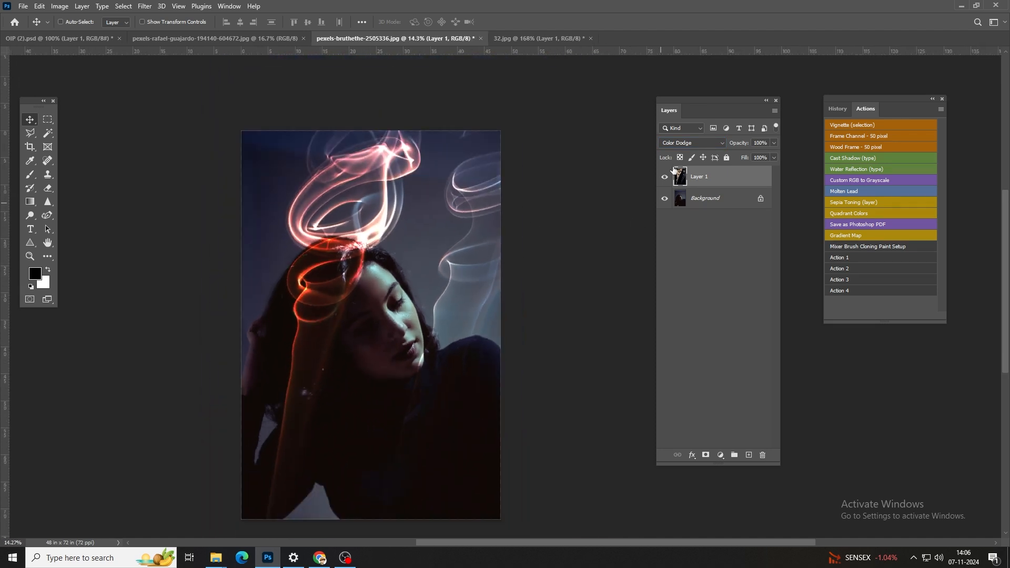
# - Try Linear Dodge (Add) and Lighter Color on the smoke layer
pyautogui.click(675, 147)
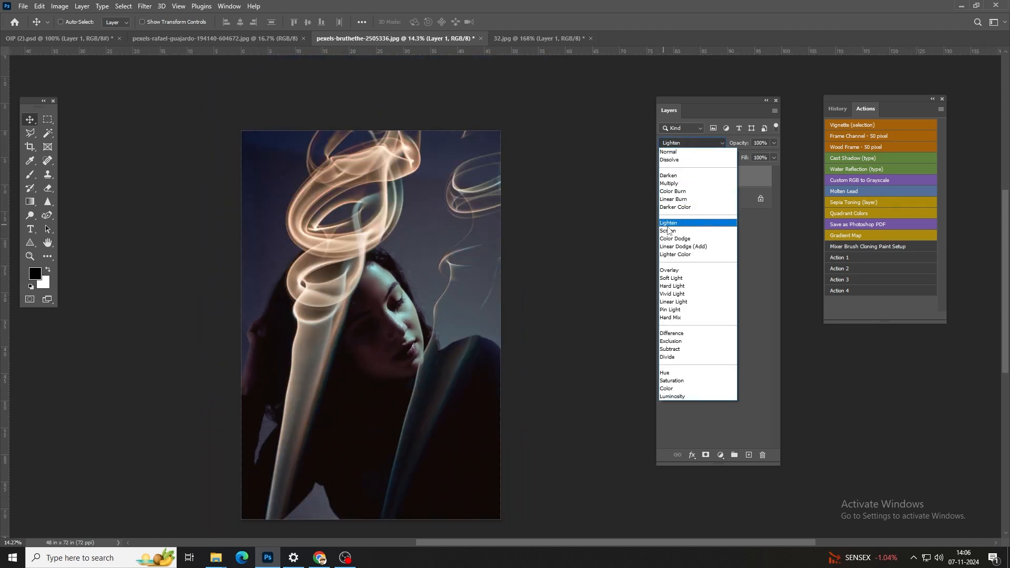
pyautogui.click(671, 245)
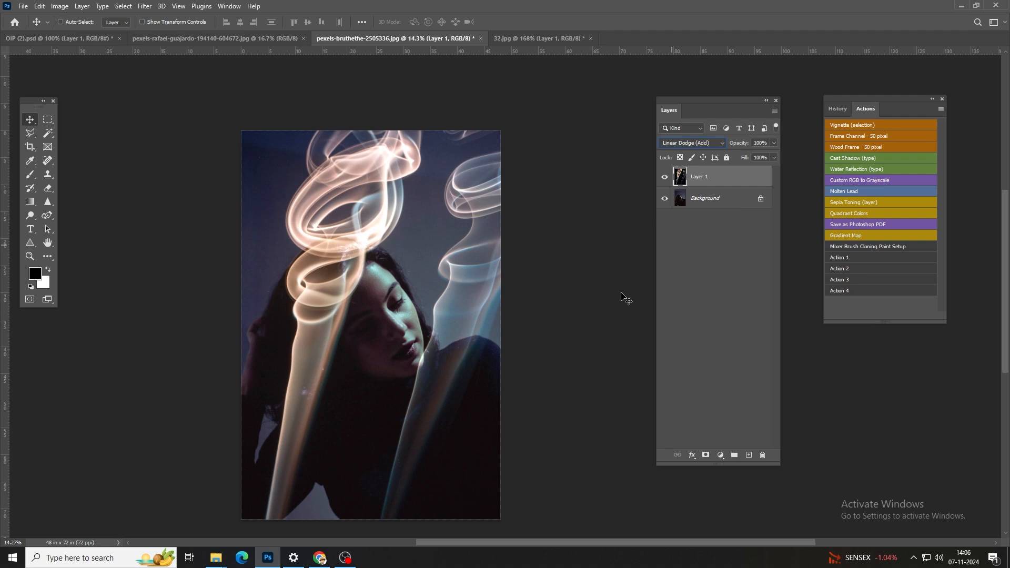
pyautogui.press('Down')
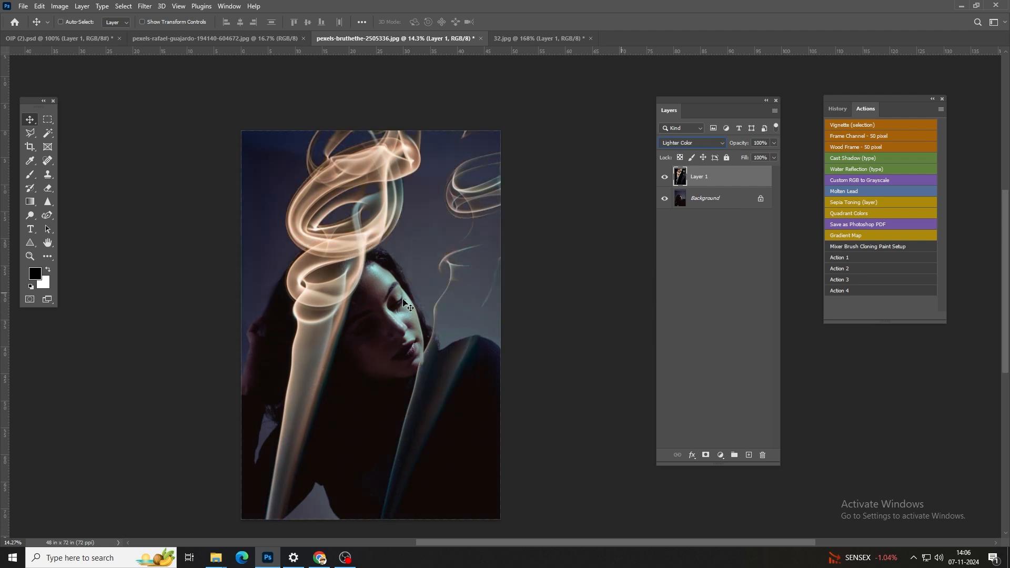
# - Step the smoke layer's blend mode through Overlay, Soft Light and Hard Light to Vivid Light
pyautogui.press('Down')
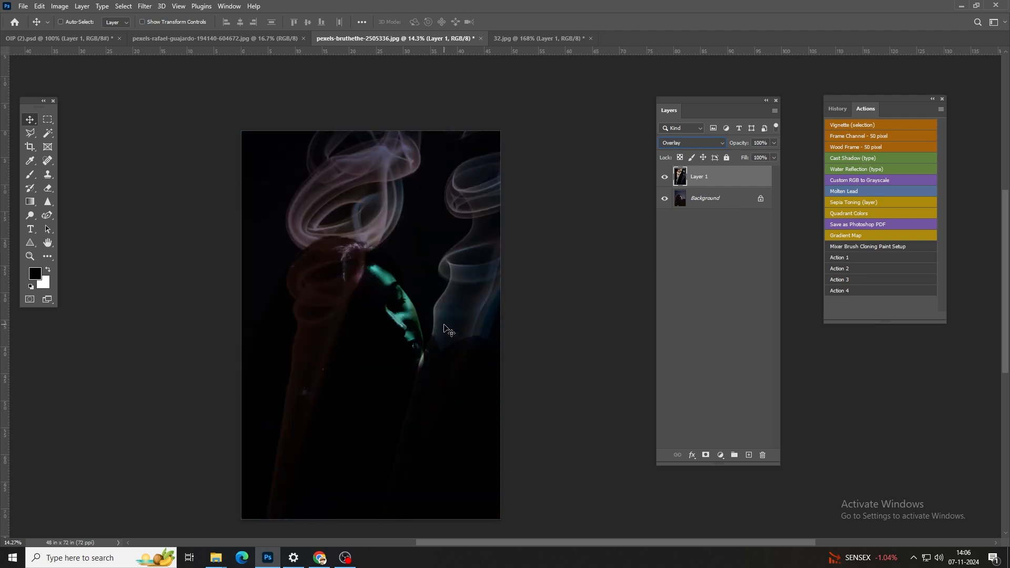
pyautogui.press('Down')
pyautogui.press('Down')
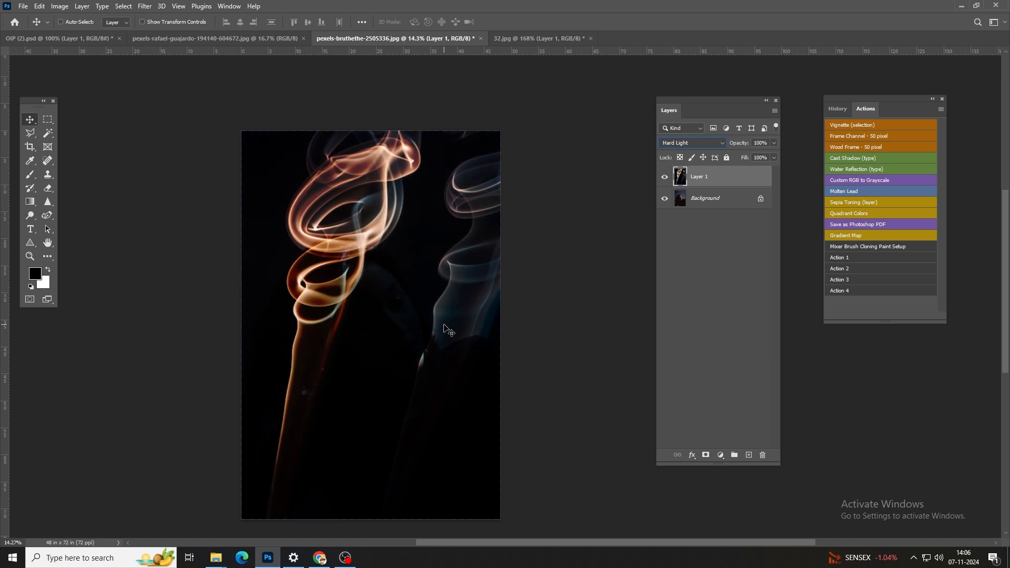
pyautogui.press('Down')
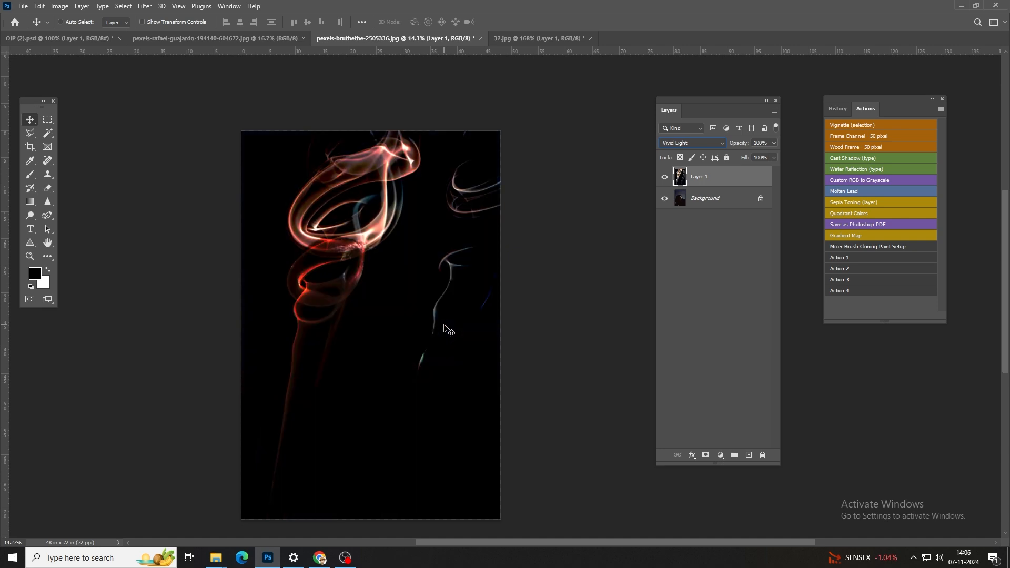
# - Step the smoke layer's blend mode through Linear Light and Pin Light, and return it to Normal
pyautogui.press('Down')
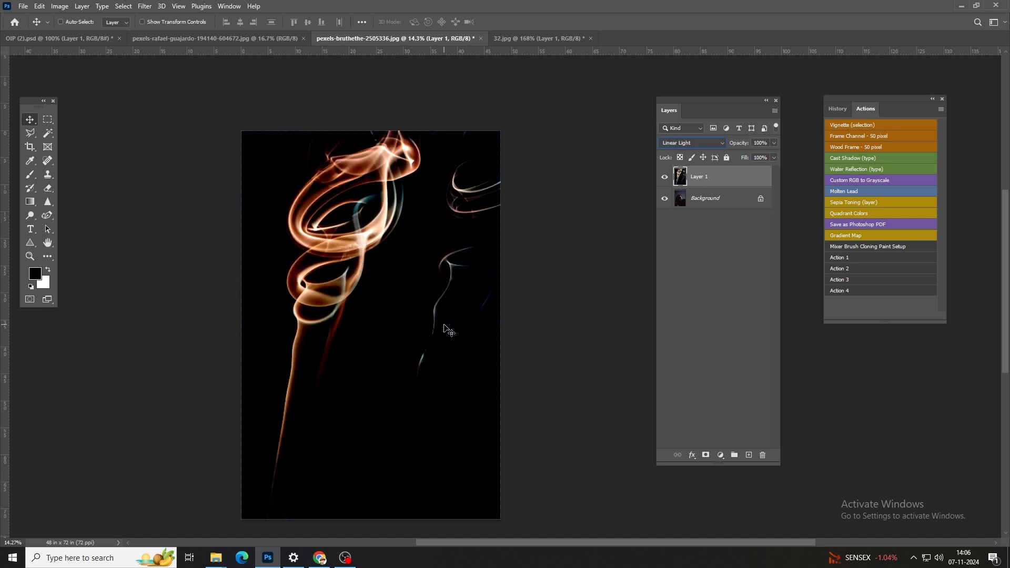
pyautogui.press('Down')
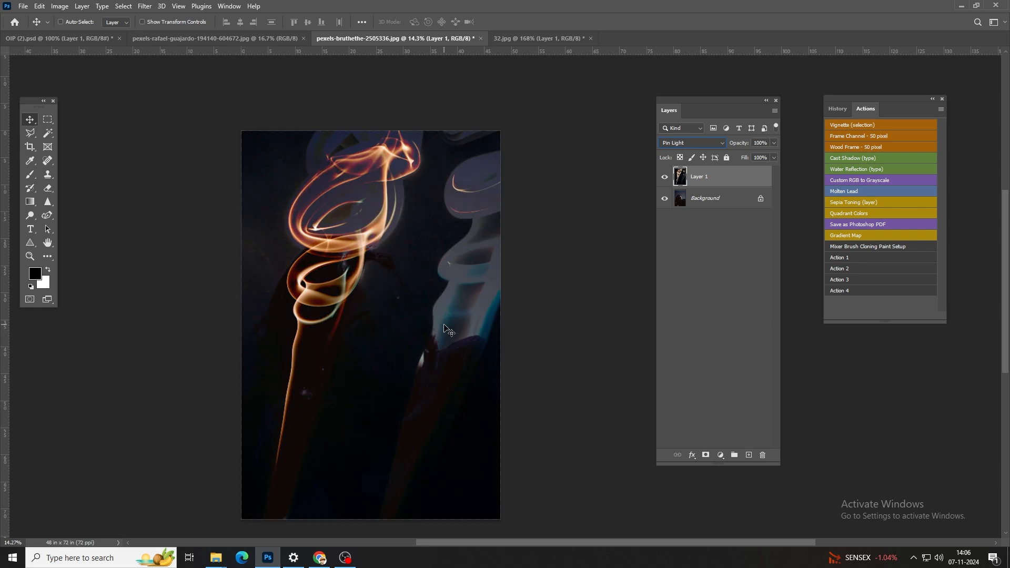
pyautogui.press('Down')
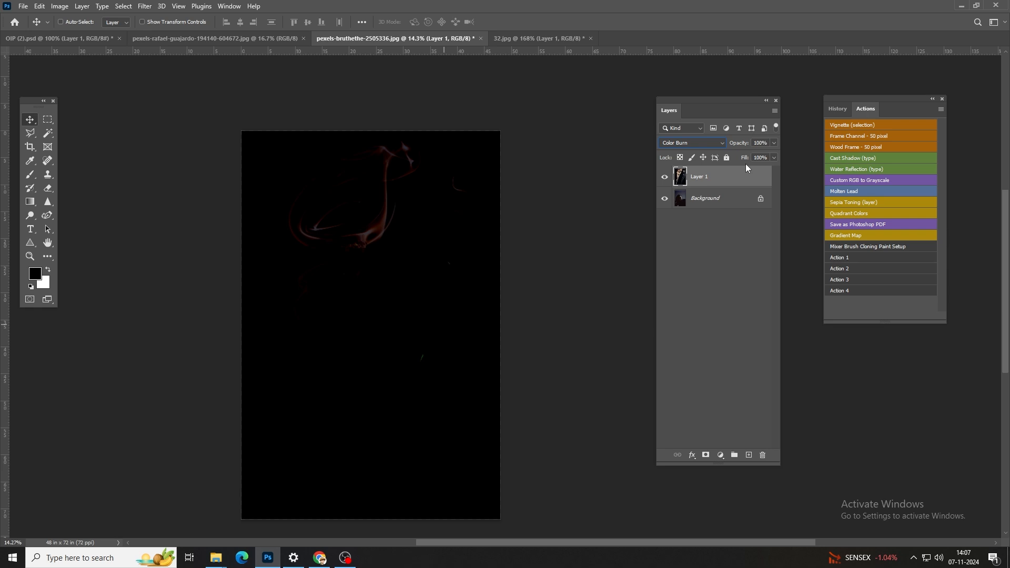
pyautogui.click(687, 148)
pyautogui.click(678, 152)
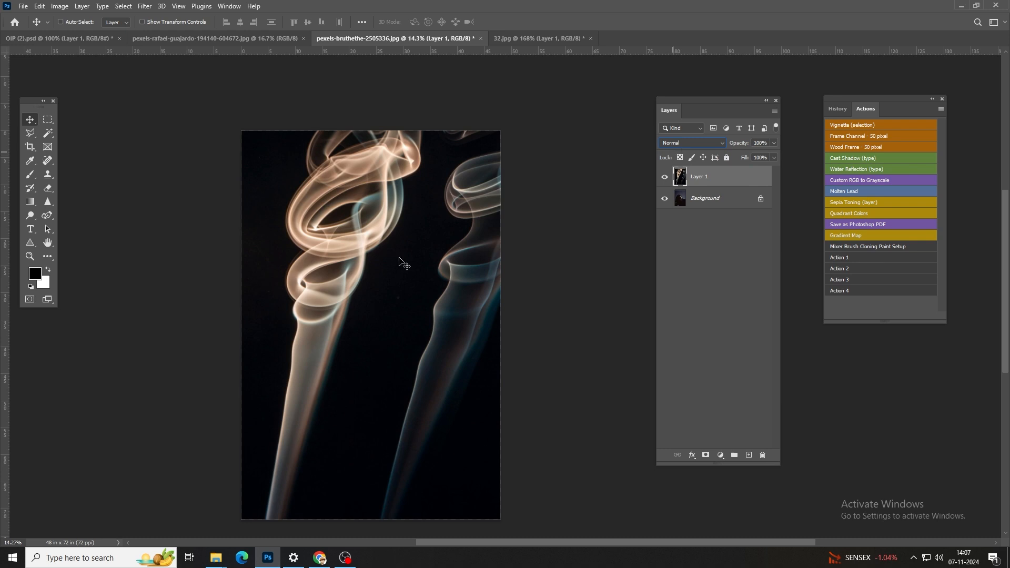
# - Vary the smoke layer's opacity down to 0% and restore it to 100%
pyautogui.moveTo(774, 142); pyautogui.dragTo(805, 166)
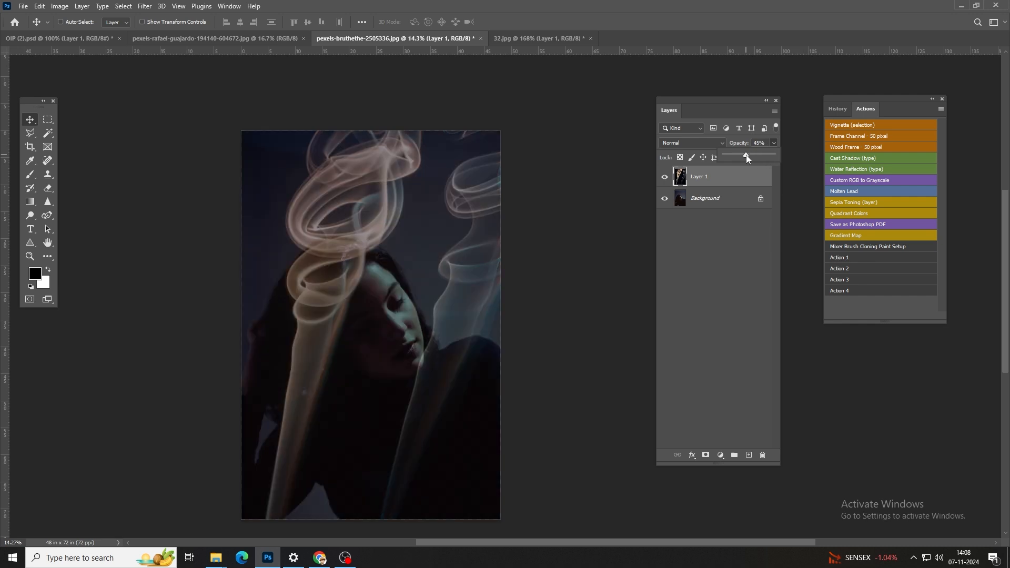
pyautogui.moveTo(740, 155); pyautogui.dragTo(785, 158)
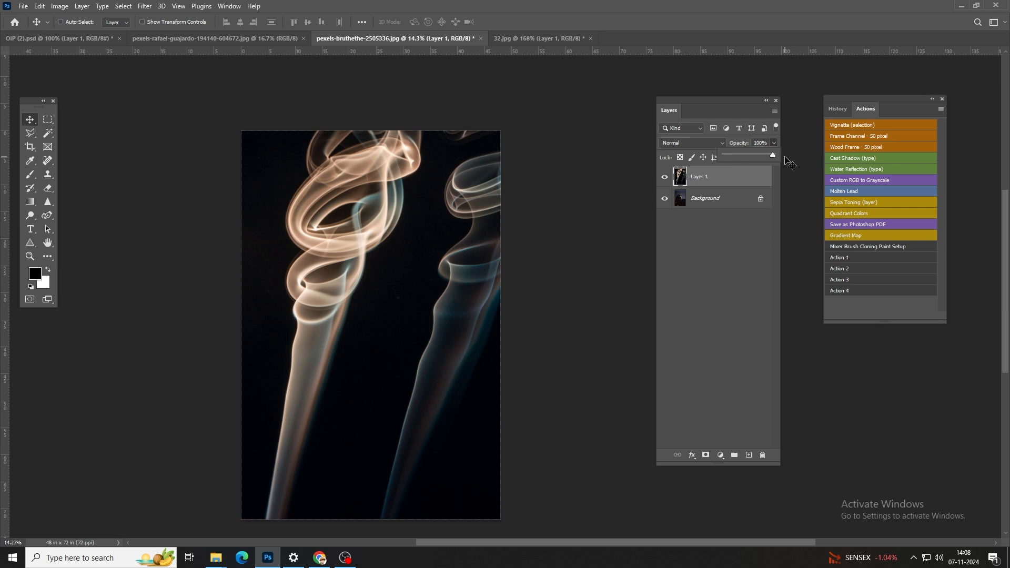
pyautogui.moveTo(729, 155); pyautogui.dragTo(724, 156)
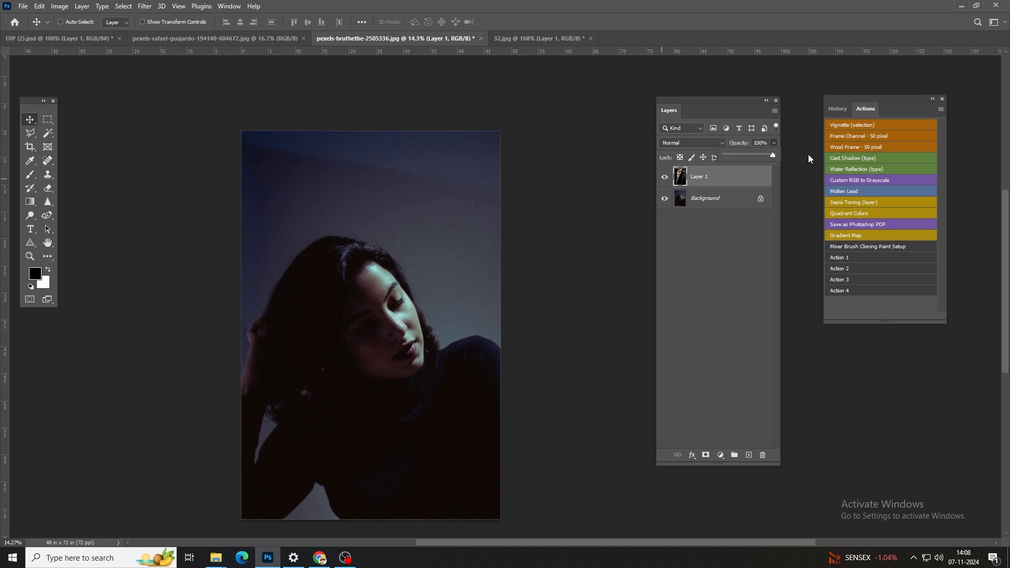
pyautogui.click(564, 183)
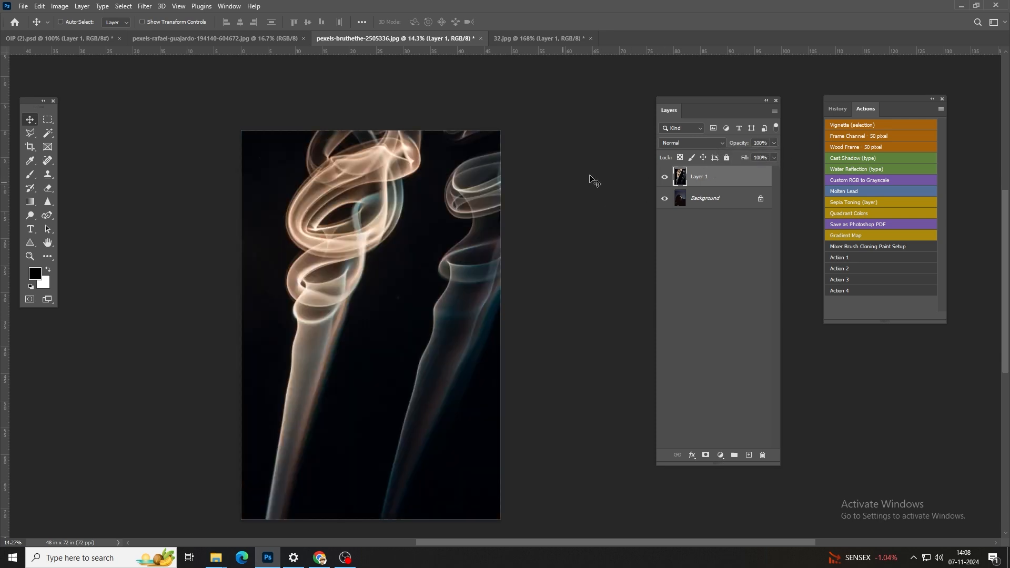
# - Lower the smoke layer's fill to 0%
pyautogui.click(775, 158)
pyautogui.moveTo(756, 171); pyautogui.dragTo(689, 171)
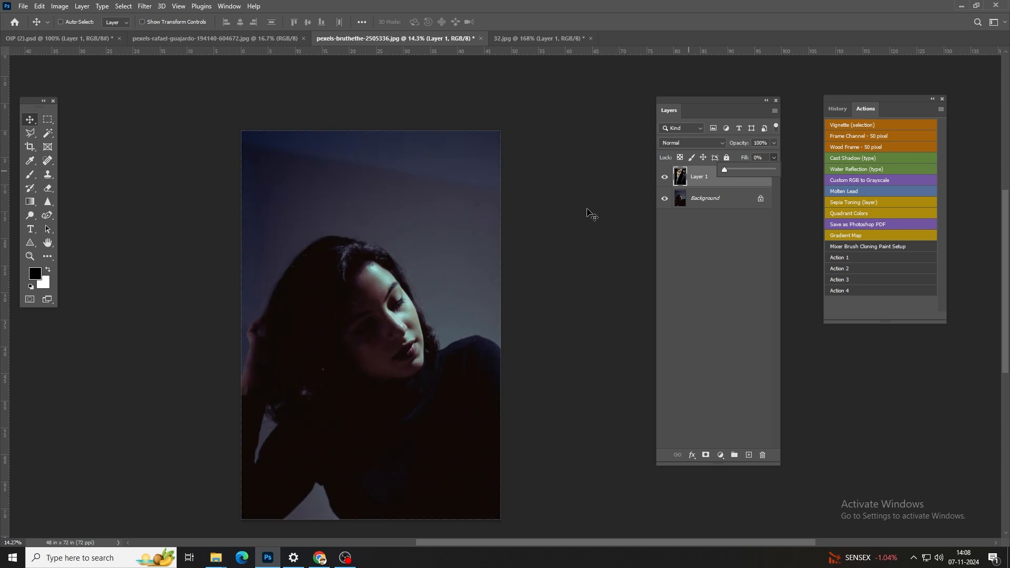
pyautogui.click(593, 216)
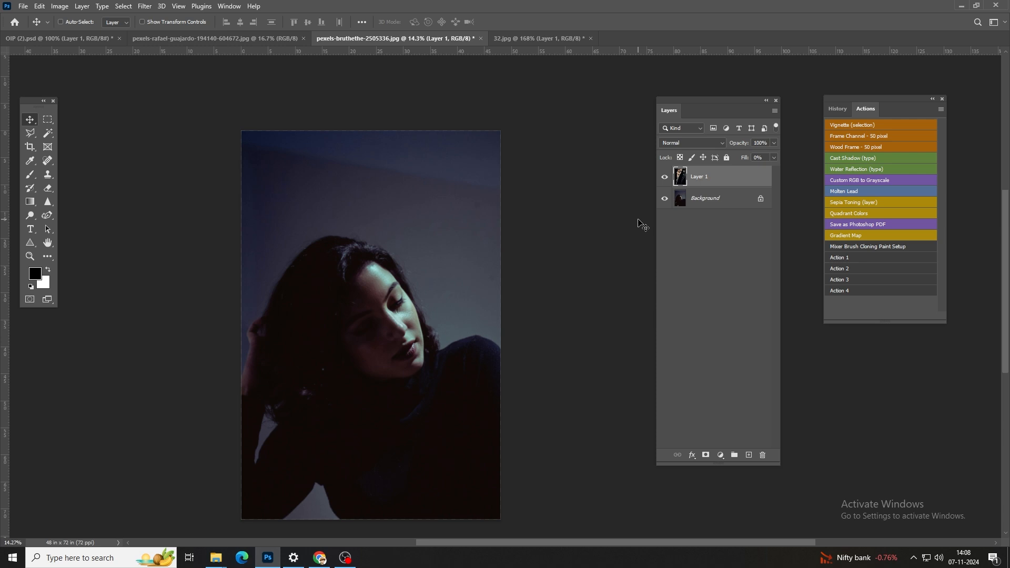
# - Try 0% opacity on the smoke layer and set both its opacity and fill to 100%
pyautogui.click(774, 144)
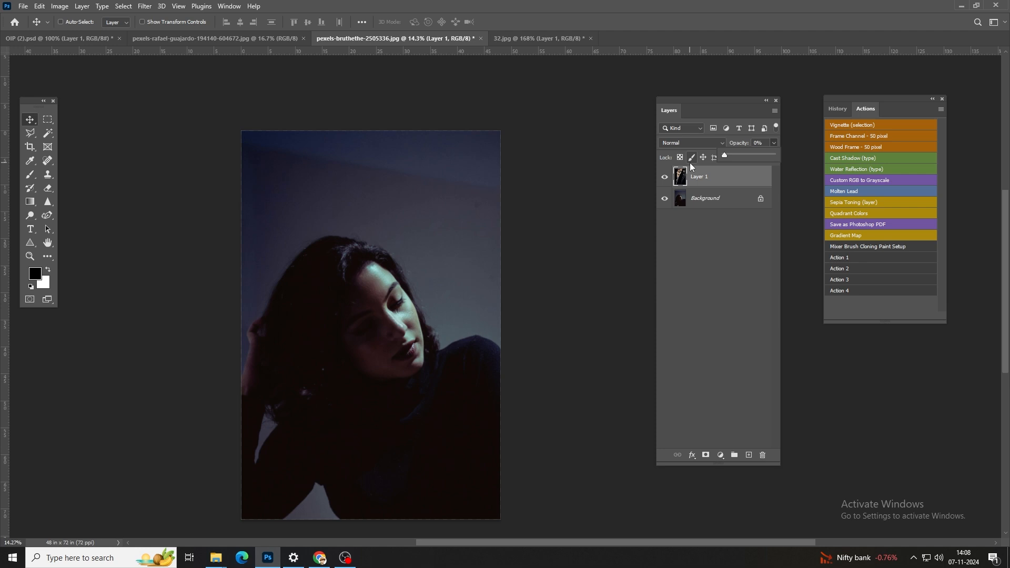
pyautogui.moveTo(690, 163); pyautogui.dragTo(753, 153)
pyautogui.click(769, 173)
pyautogui.click(774, 159)
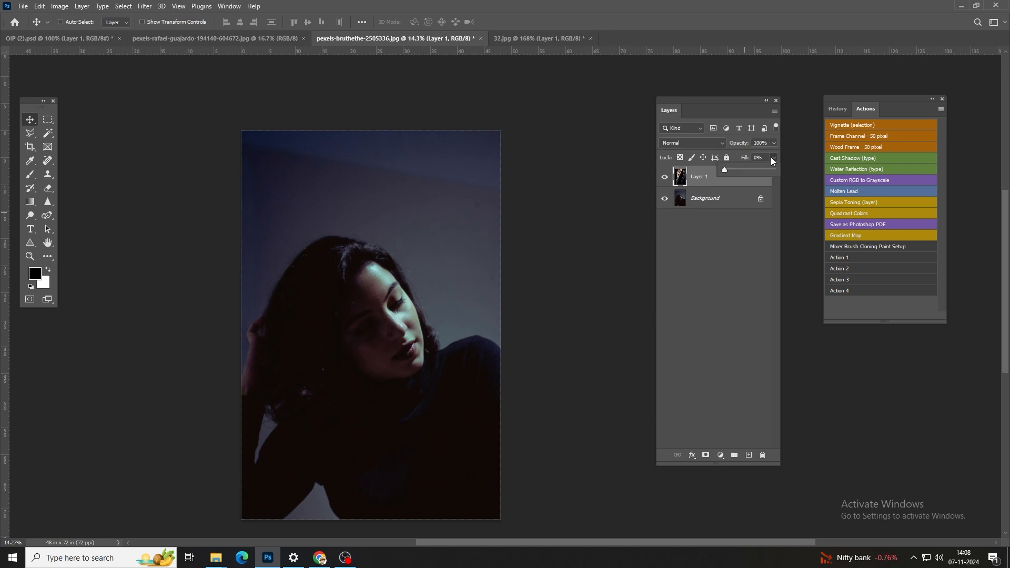
pyautogui.click(779, 170)
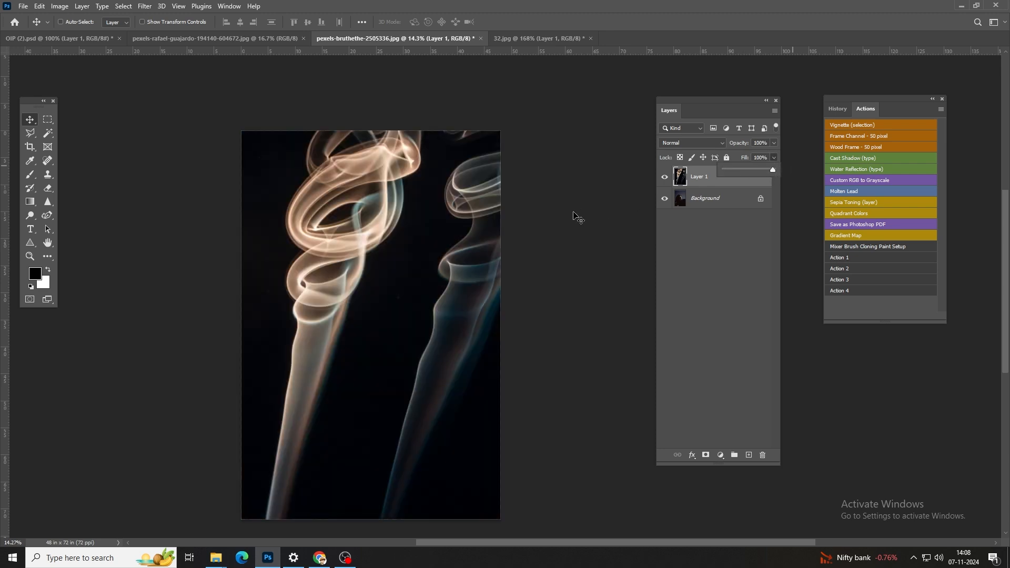
# - Scale the smoke layer down to about 31% and place it over the middle of the portrait
pyautogui.click(468, 237)
pyautogui.rightClick(384, 250)
pyautogui.click(389, 254)
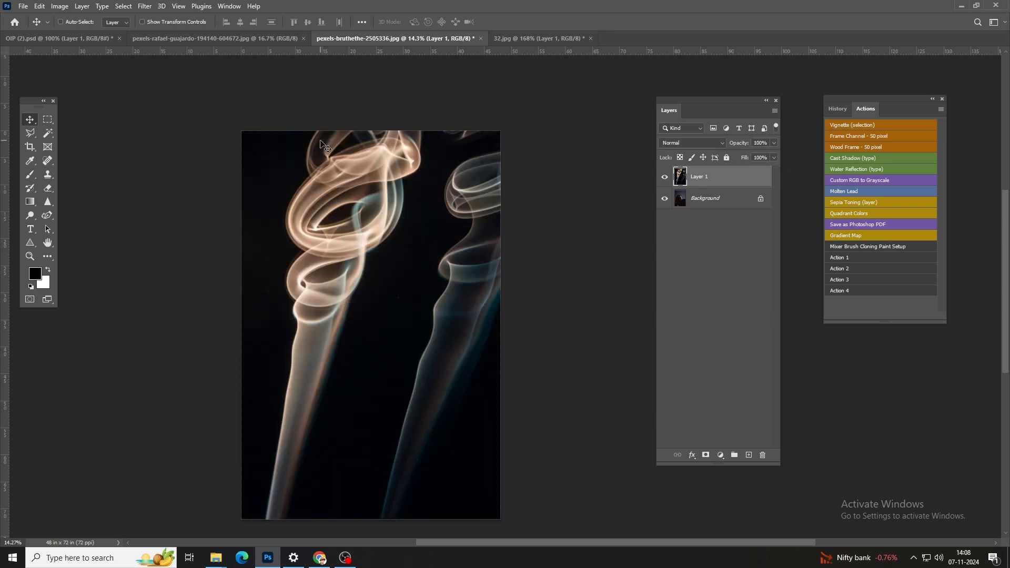
pyautogui.scroll(-5, 501, 314)
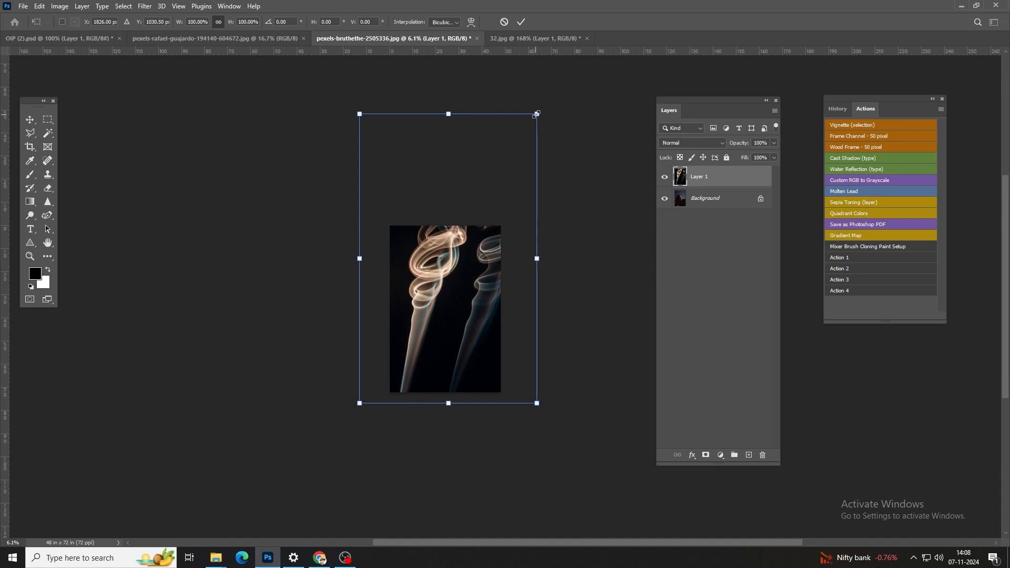
pyautogui.moveTo(537, 112); pyautogui.dragTo(495, 225)
pyautogui.moveTo(446, 246); pyautogui.dragTo(443, 297)
pyautogui.press('Return')
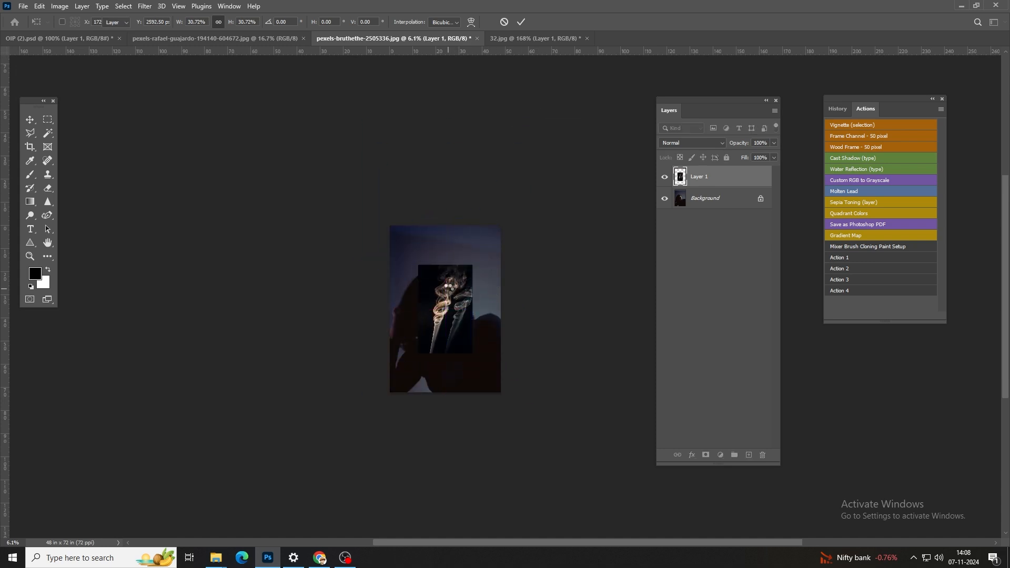
# - Add a white Stroke layer style positioned inside the edges of the scaled-down smoke layer
pyautogui.scroll(6, 443, 296)
pyautogui.scroll(4, 441, 296)
pyautogui.scroll(-4, 443, 297)
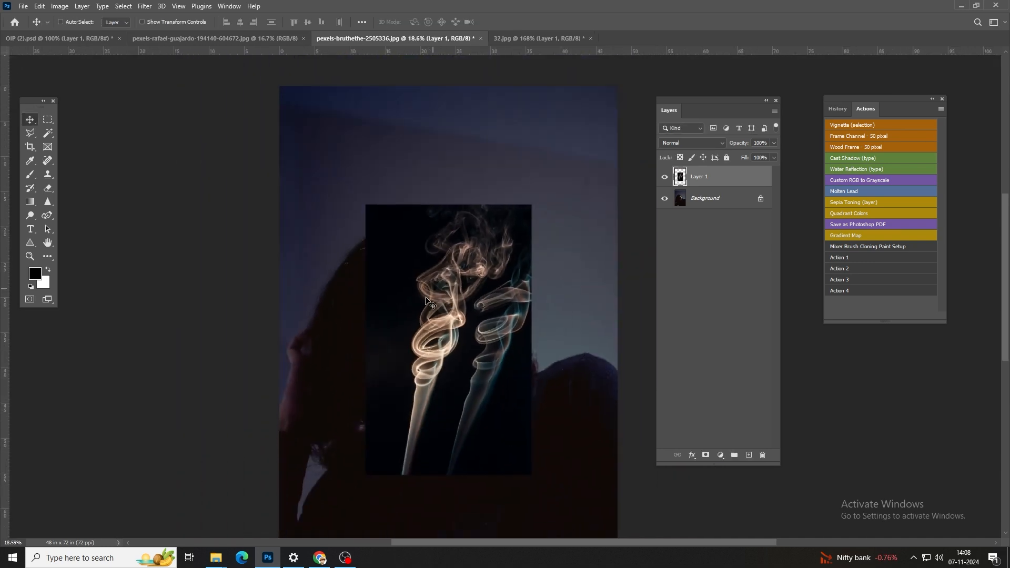
pyautogui.moveTo(427, 312); pyautogui.dragTo(377, 278)
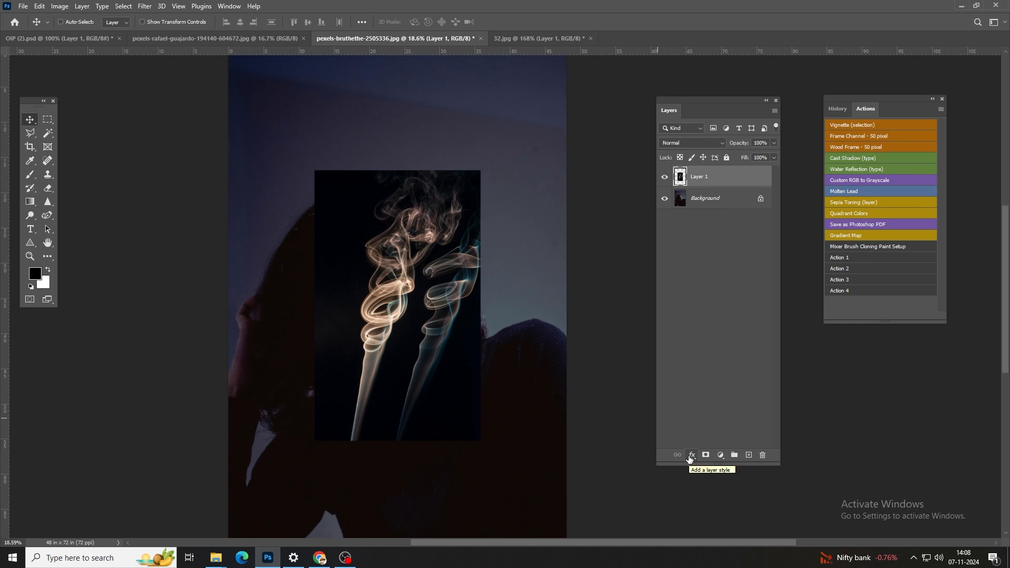
pyautogui.click(692, 455)
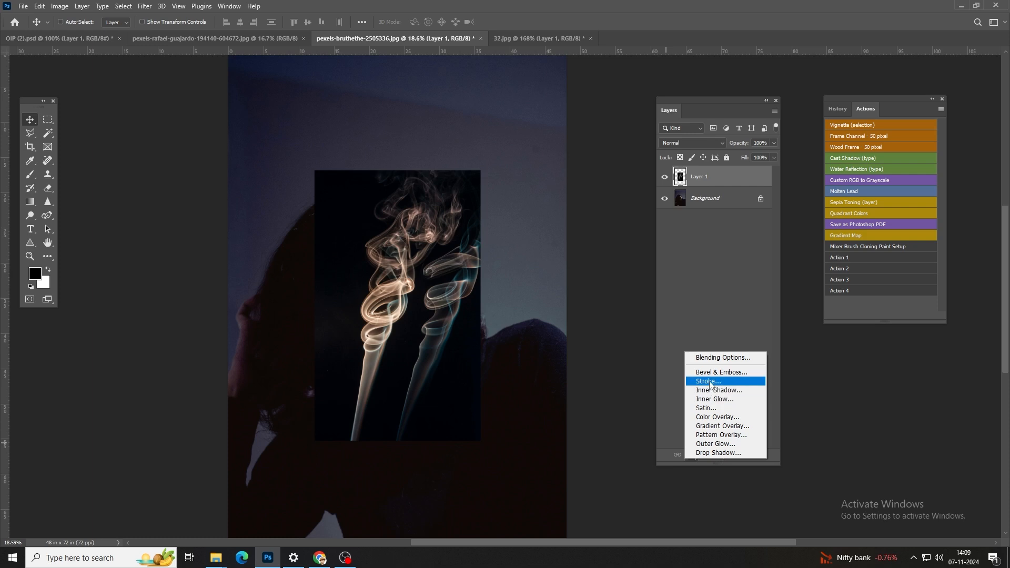
pyautogui.click(709, 381)
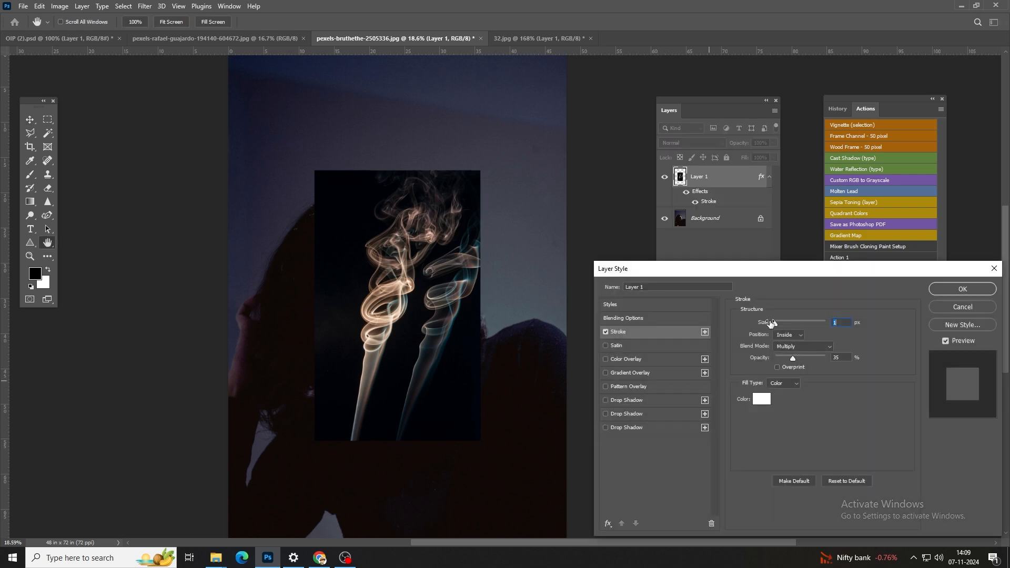
pyautogui.moveTo(771, 323); pyautogui.dragTo(788, 323)
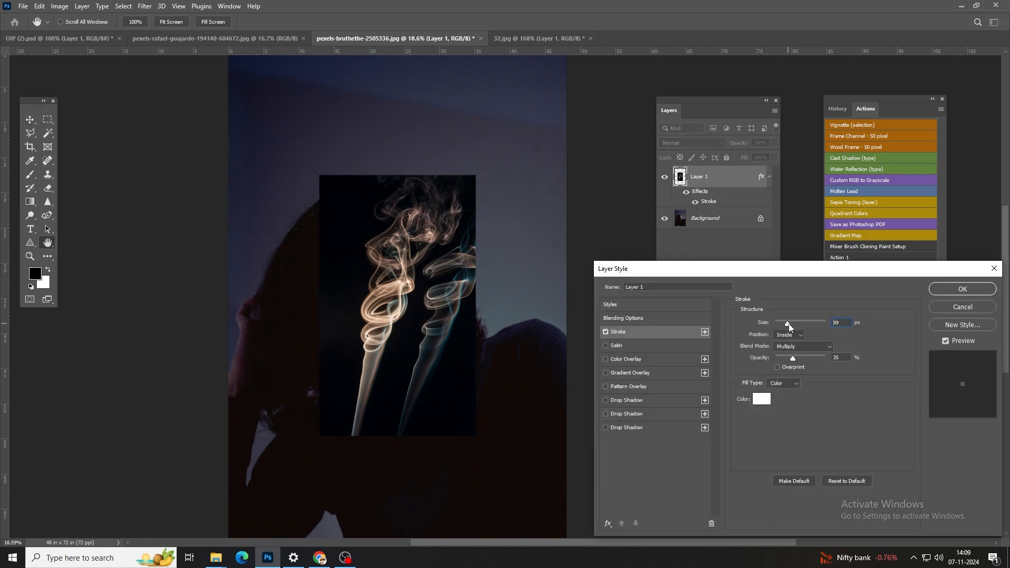
pyautogui.click(763, 399)
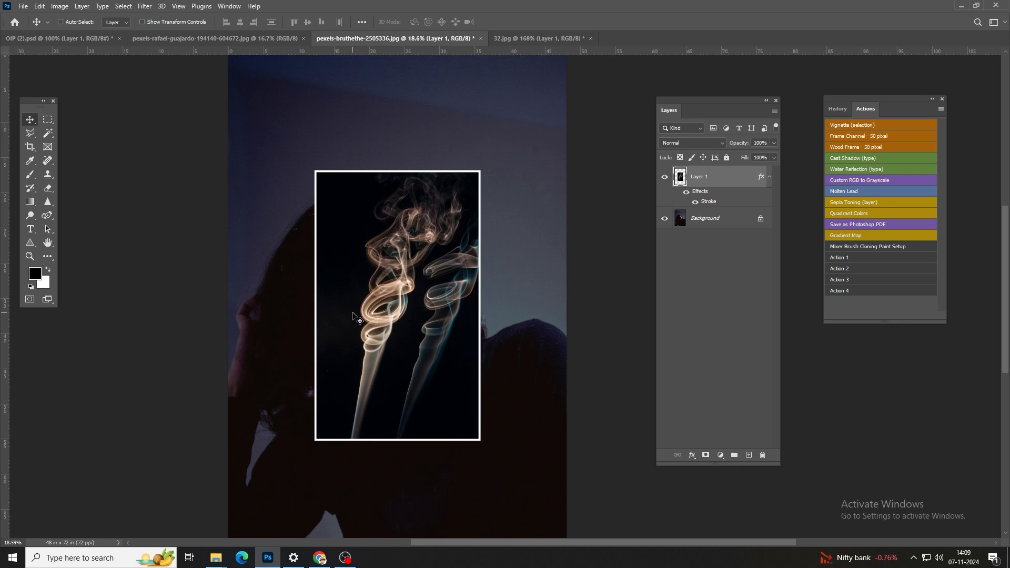
# - Lower the stroked smoke layer's fill to 0% and restore it to 100%
pyautogui.click(773, 158)
pyautogui.moveTo(771, 169); pyautogui.dragTo(723, 170)
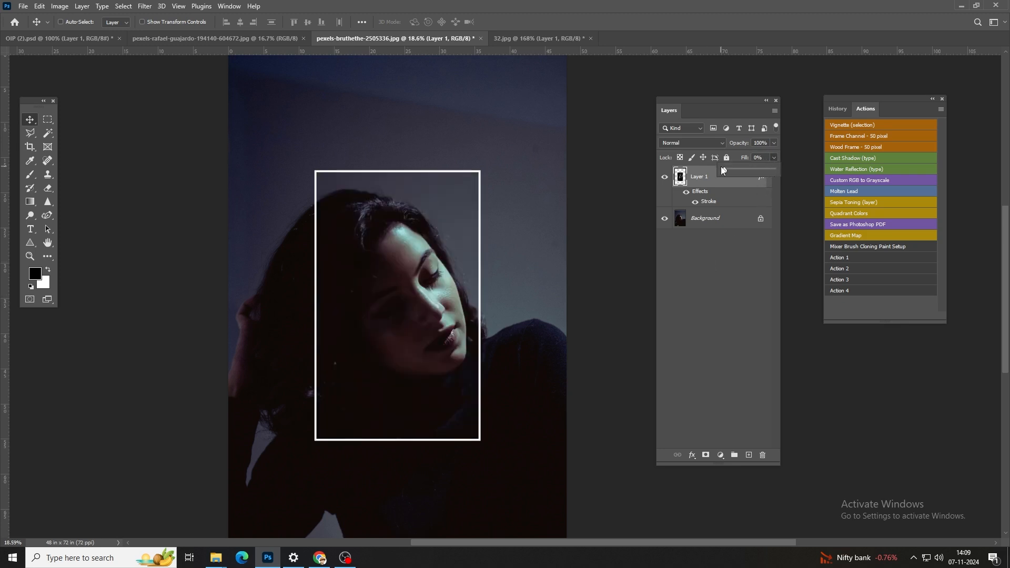
pyautogui.click(466, 193)
pyautogui.click(774, 158)
pyautogui.moveTo(756, 156)
pyautogui.mouseDown()
pyautogui.moveTo(724, 161)
pyautogui.moveTo(791, 162)
pyautogui.moveTo(759, 168)
pyautogui.moveTo(783, 170)
pyautogui.mouseUp()
pyautogui.click(793, 167)
pyautogui.click(782, 168)
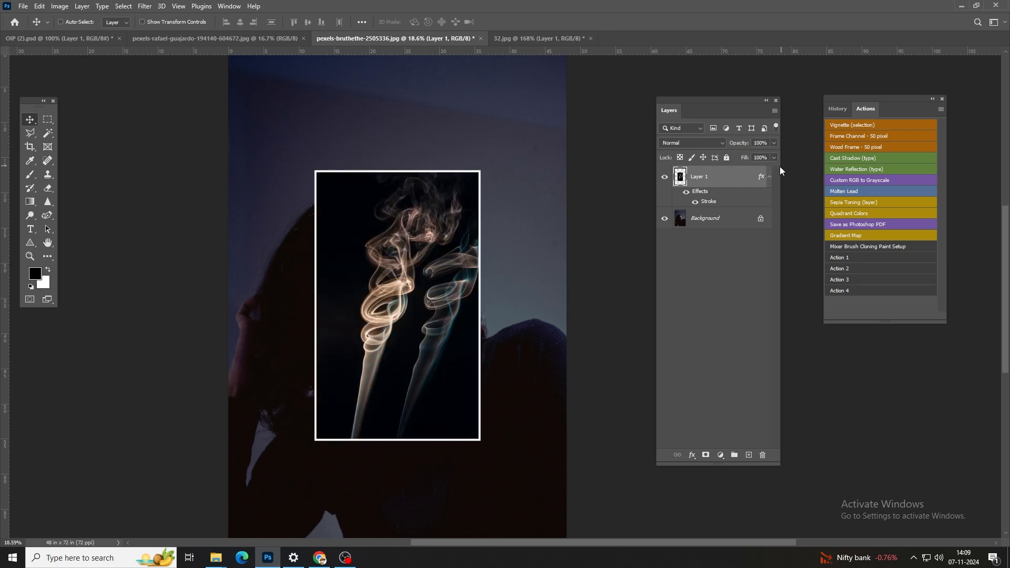